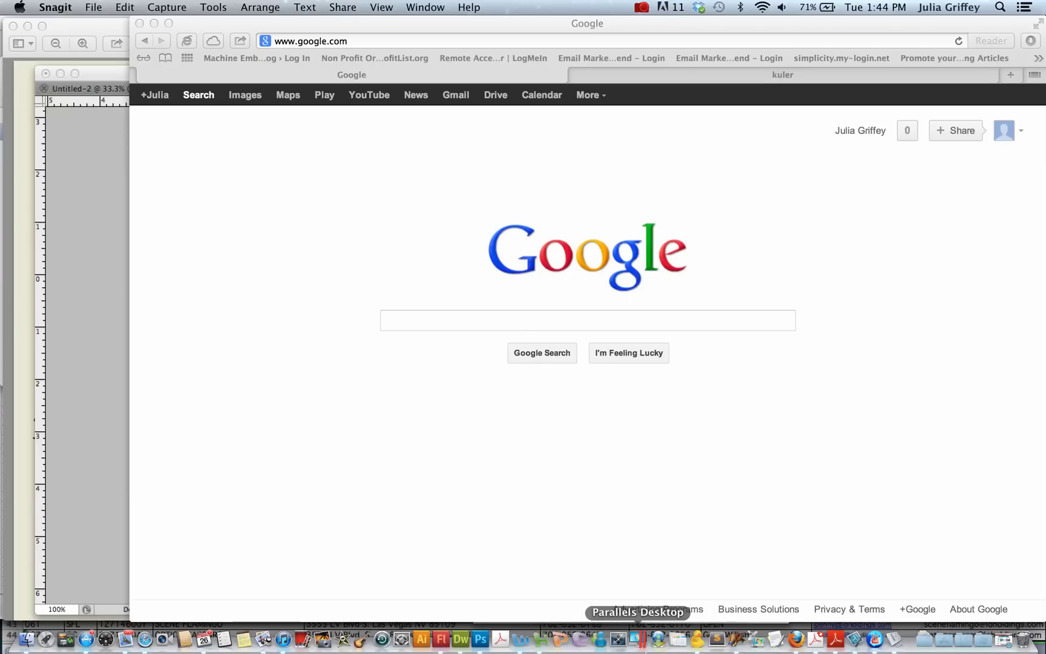
Step: Bring Photoshop forward and show the Untitled-2 Machine Embroidery Geek blog page mockup
click(480, 635)
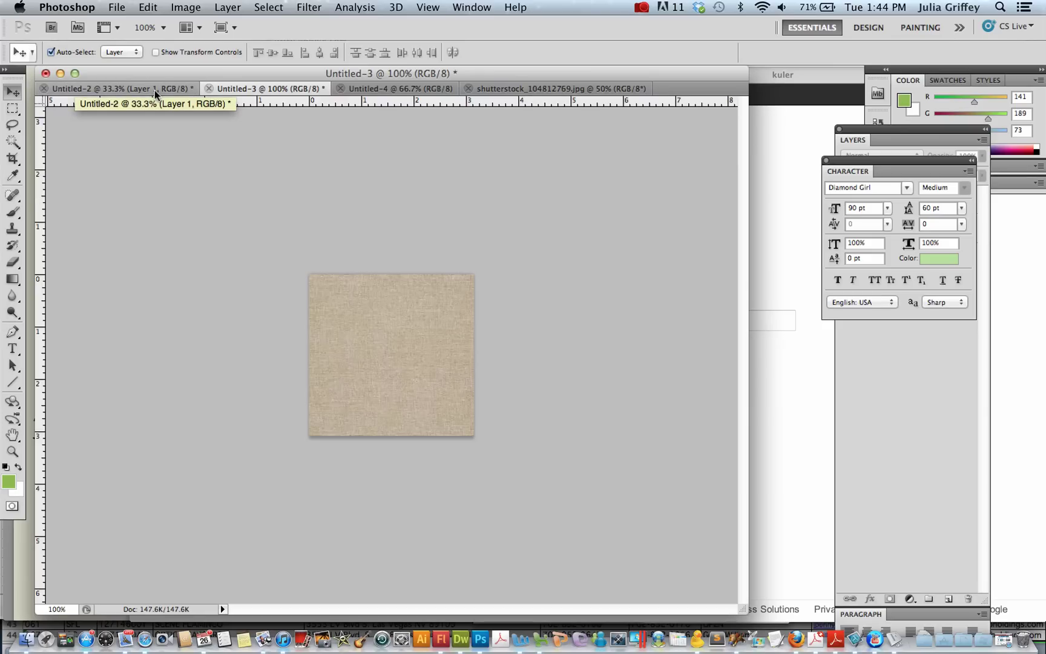
click(155, 89)
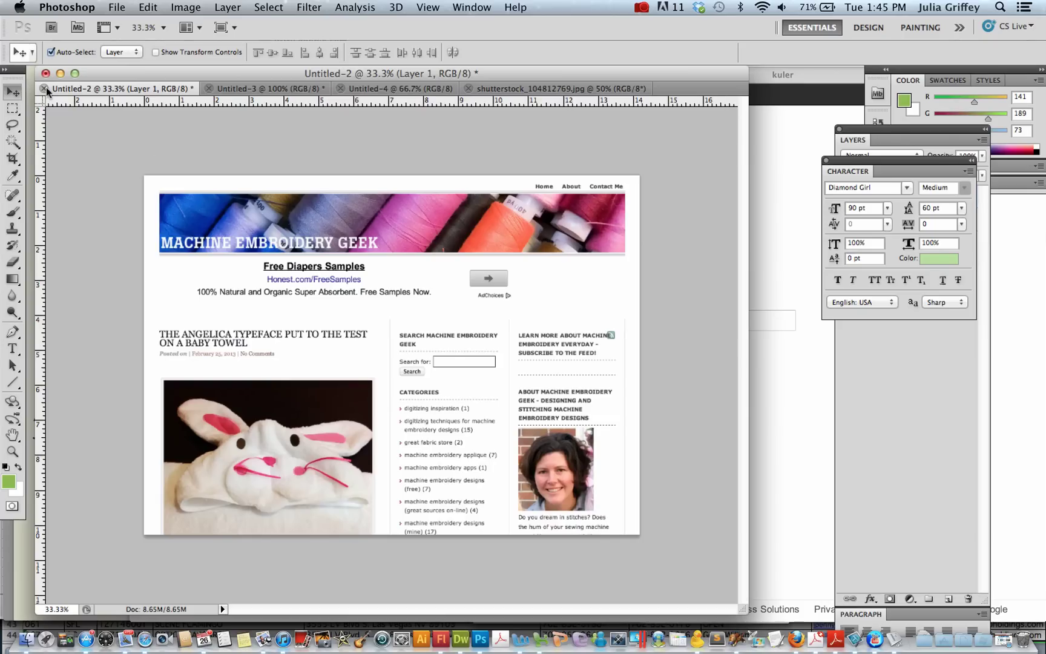
Step: Create Untitled-5 from the Web preset at 1024 x 768 pixels, 72 ppi
key(super+Tab)
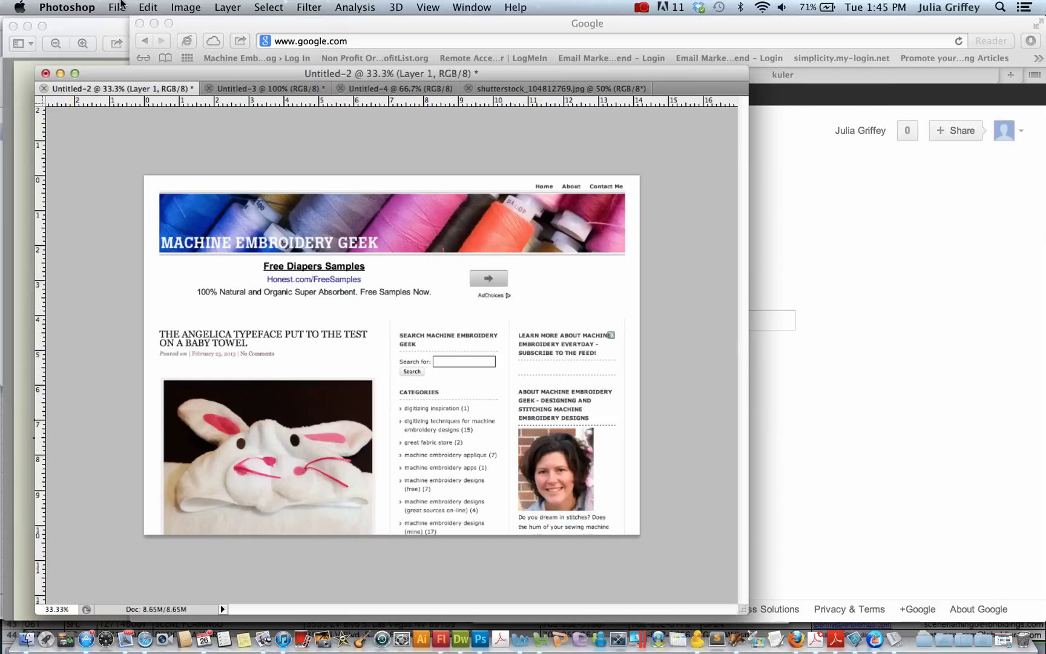
click(87, 9)
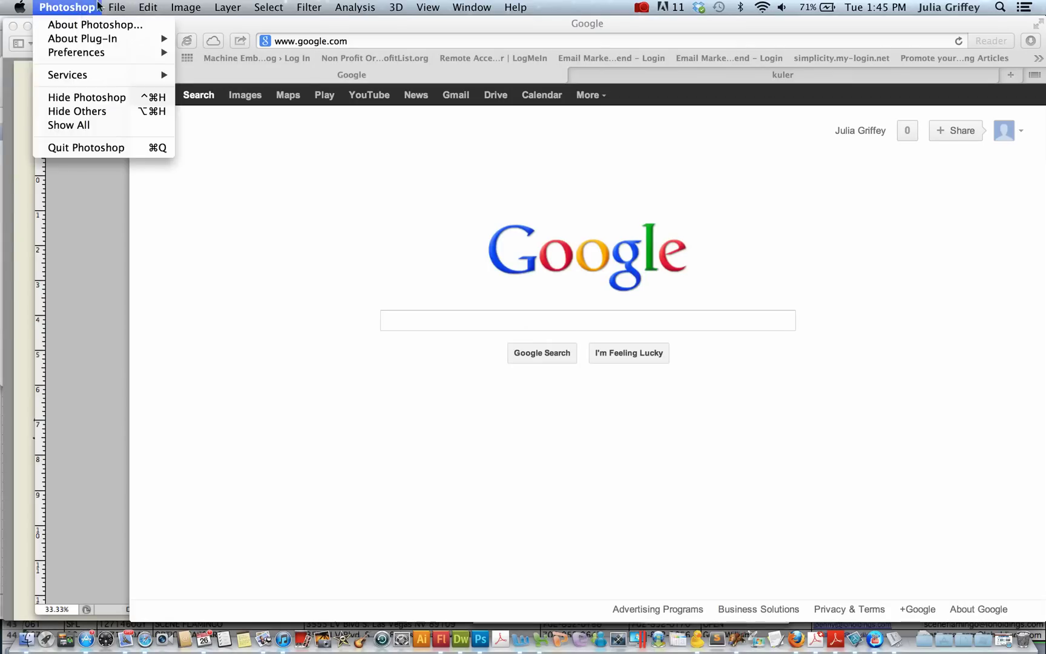
mouse_move(117, 6)
click(121, 30)
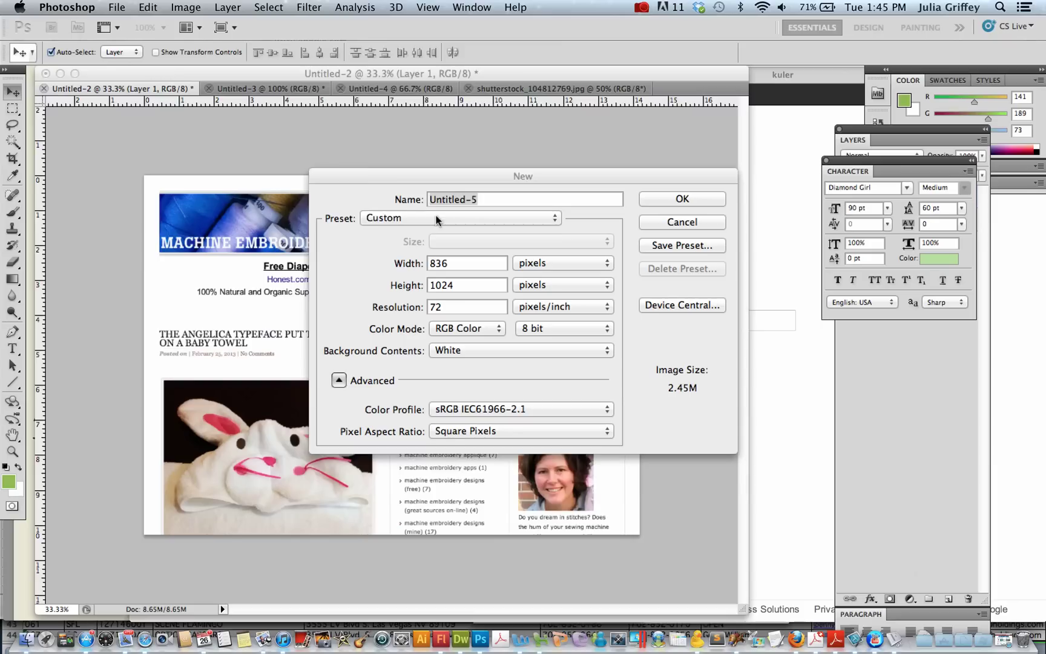
click(436, 218)
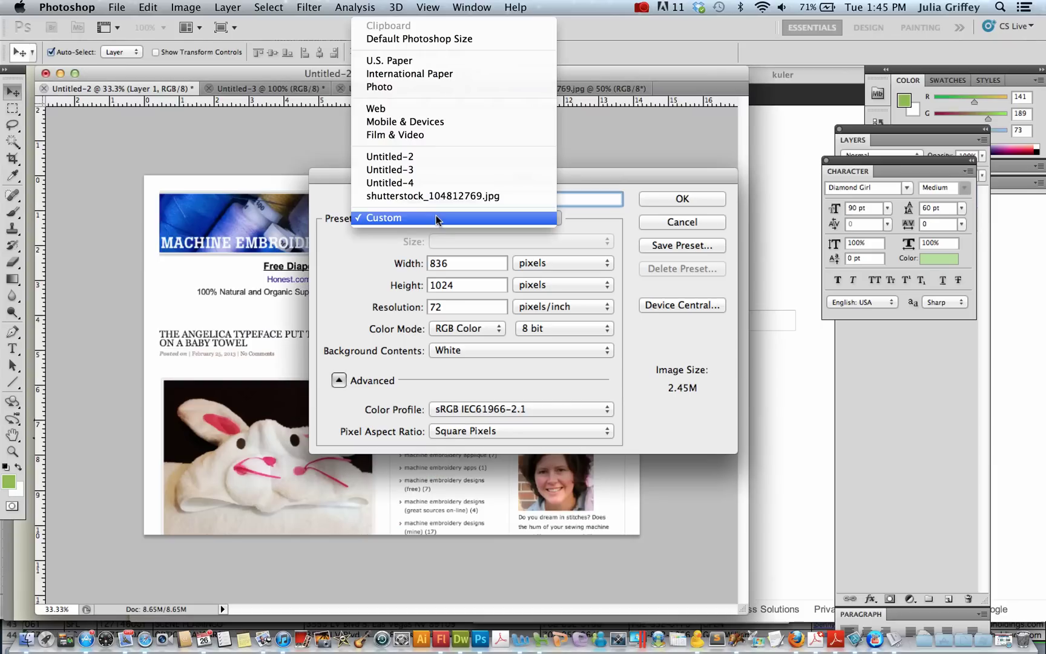
click(412, 109)
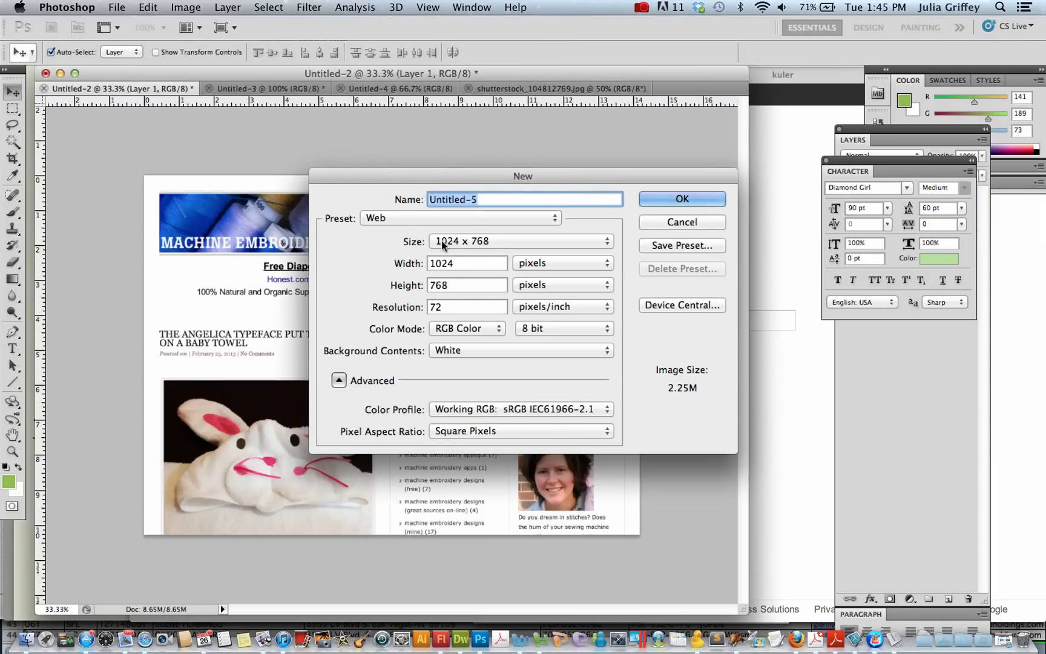
click(458, 245)
click(456, 245)
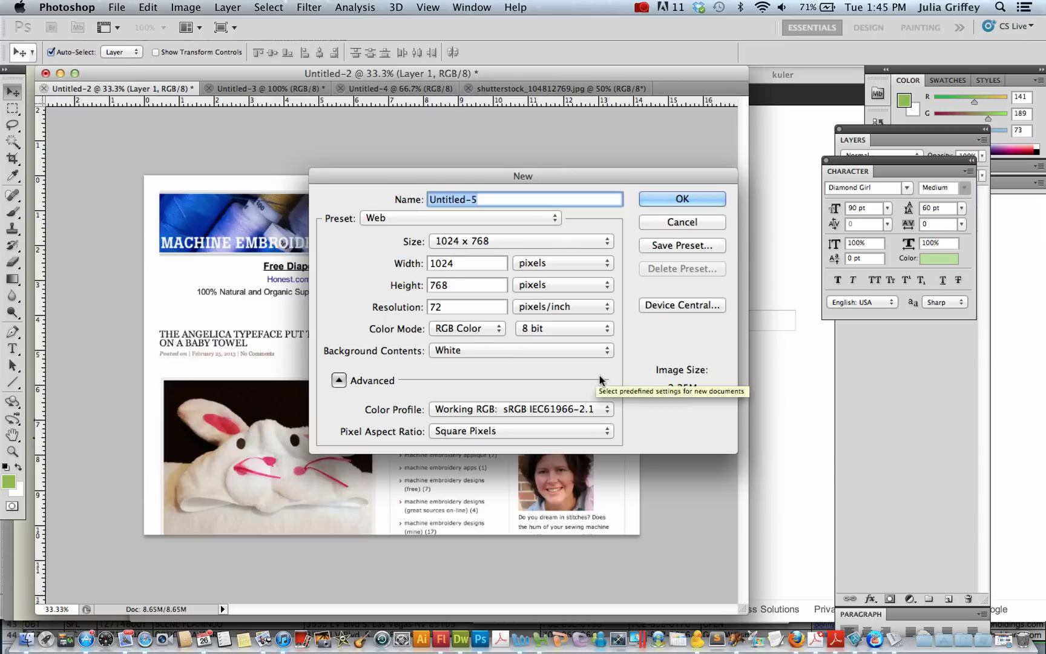
click(698, 199)
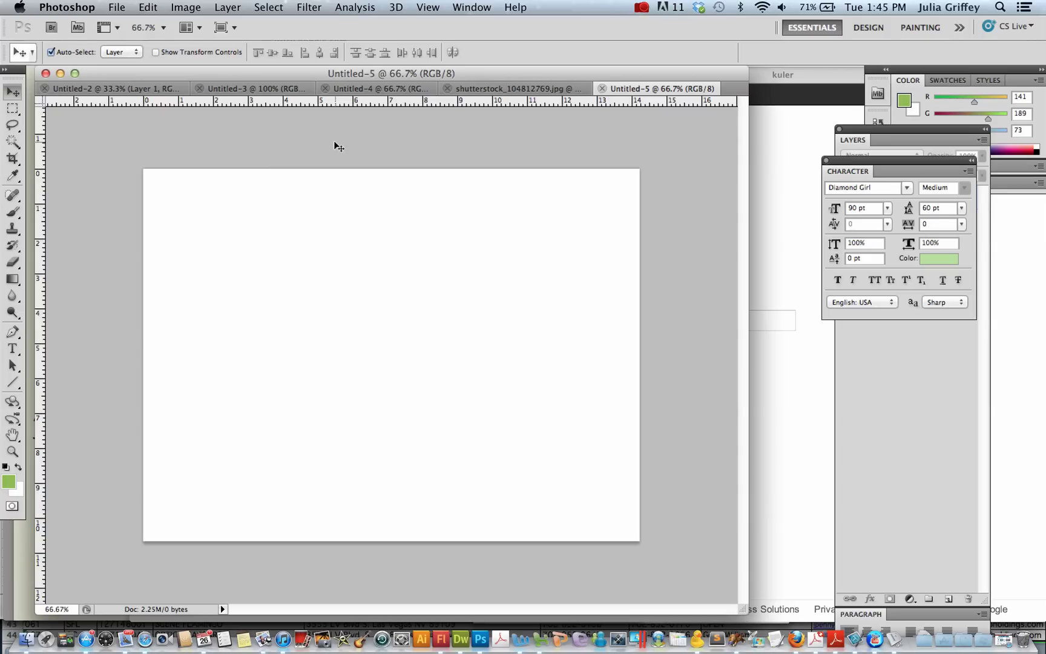
Step: Select all of the floral wreath image and copy it
click(506, 88)
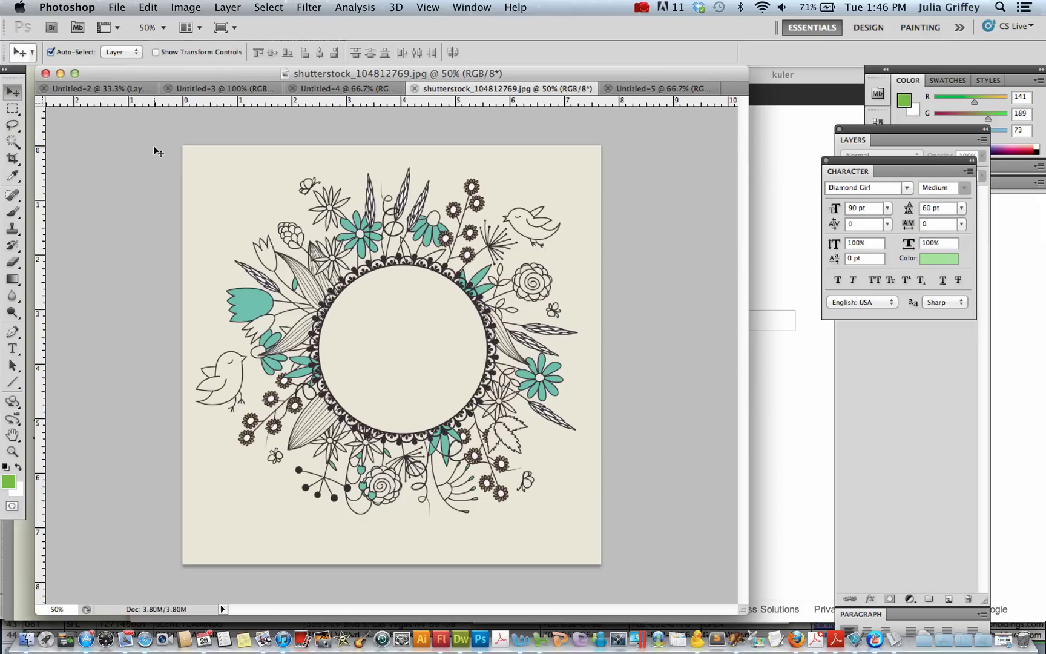
key(super+Tab)
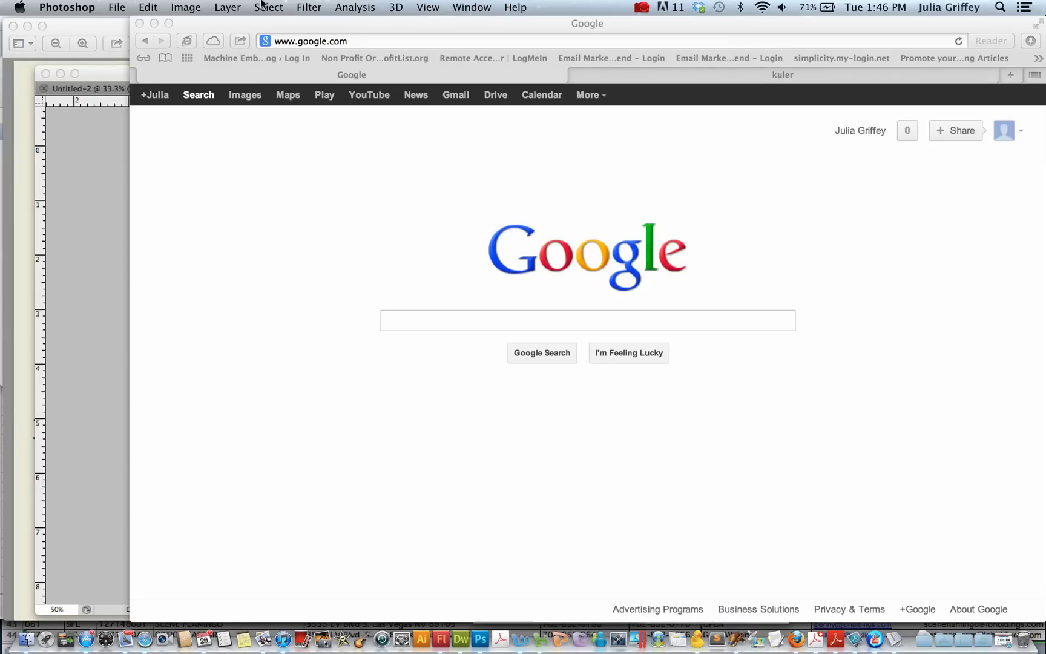
key(super+Tab)
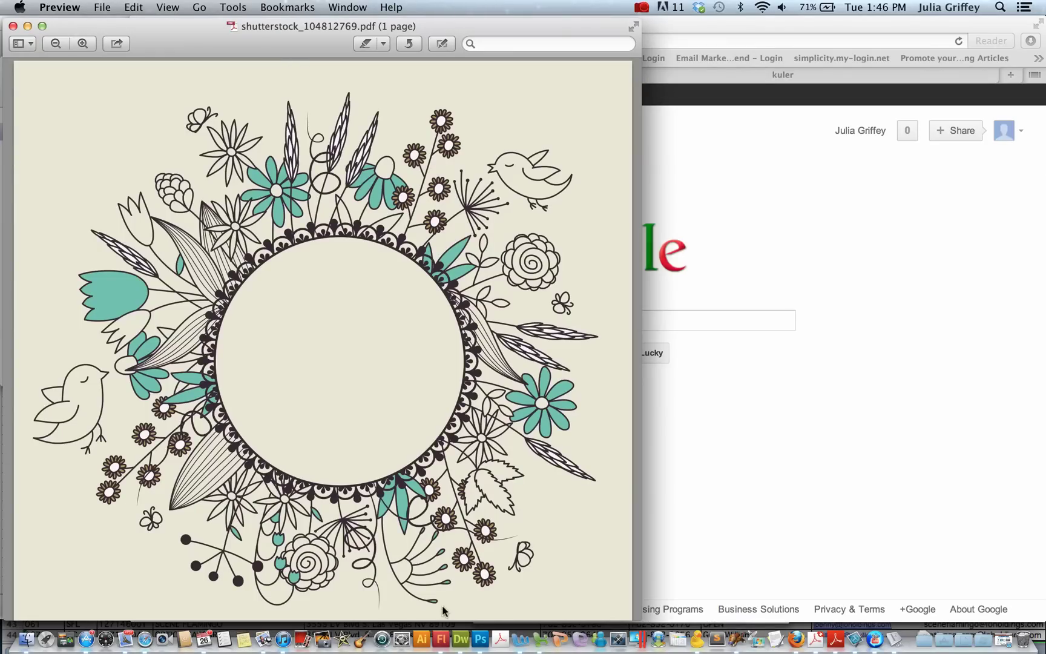
click(480, 641)
click(269, 7)
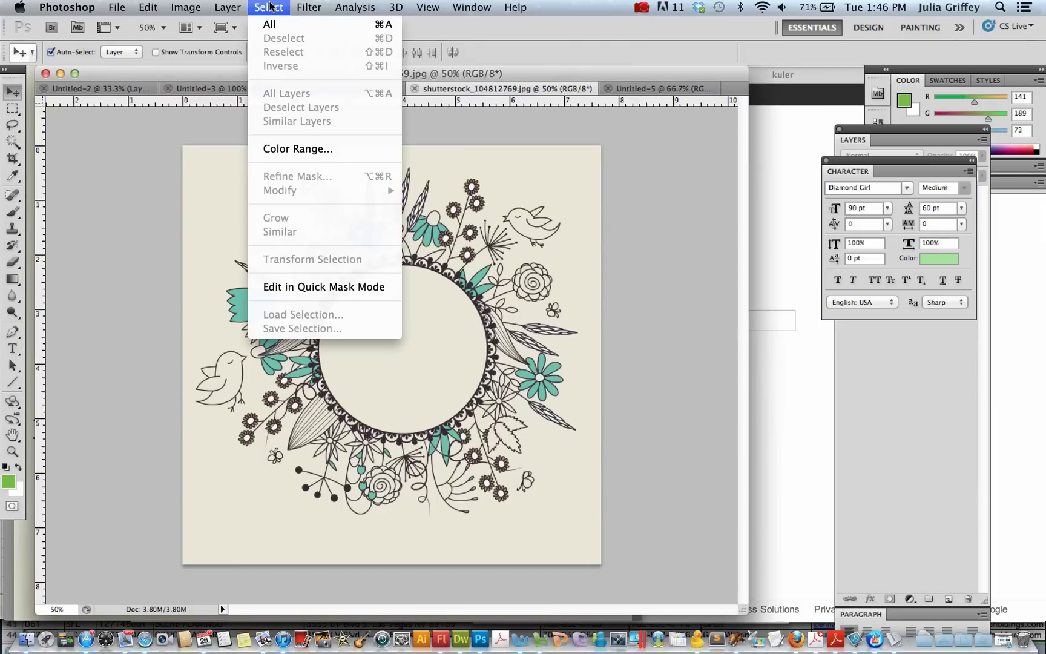
click(272, 27)
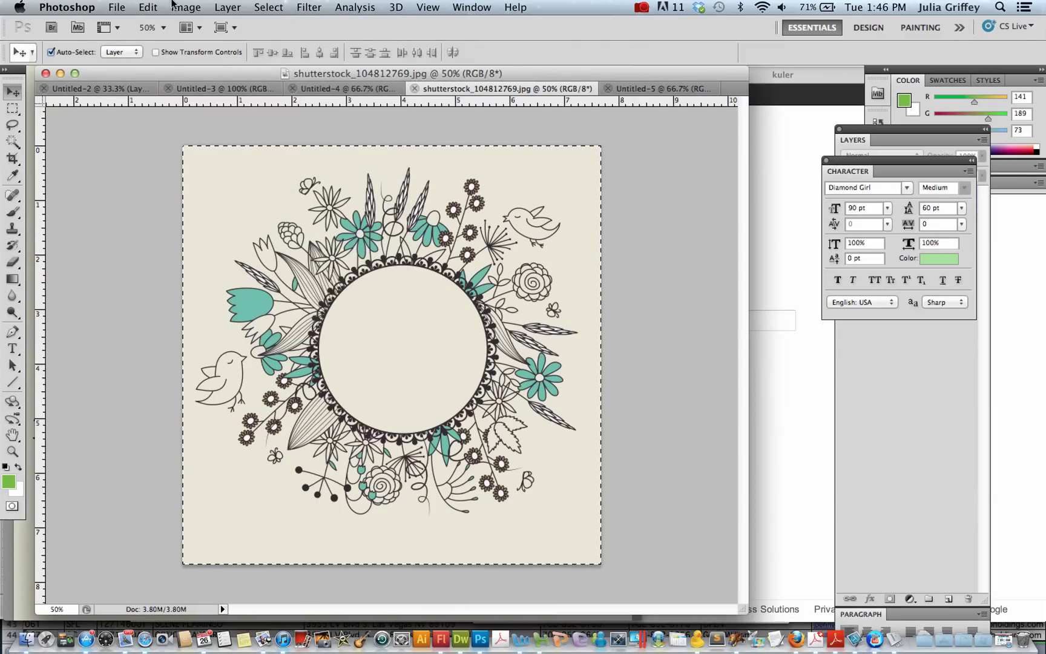
key(super+Tab)
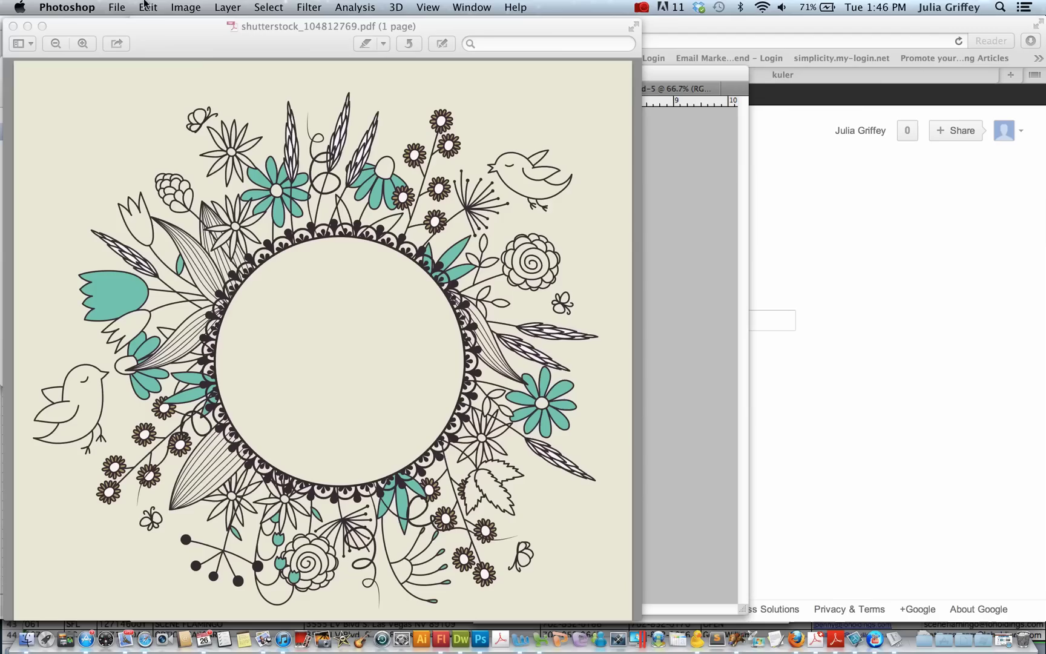
click(13, 26)
click(366, 148)
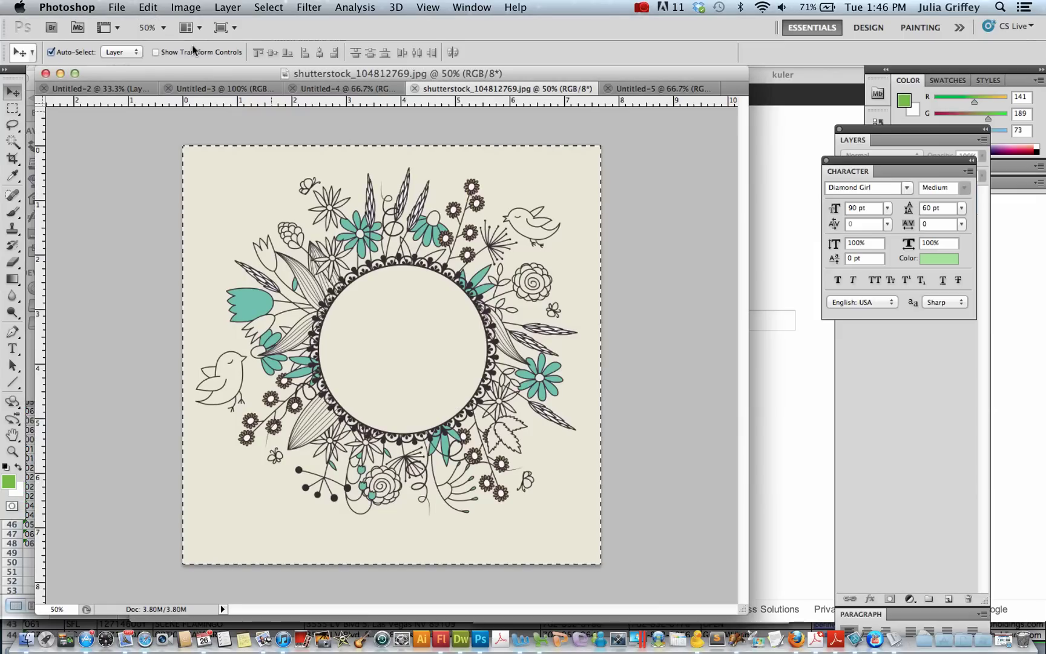
click(148, 7)
click(166, 124)
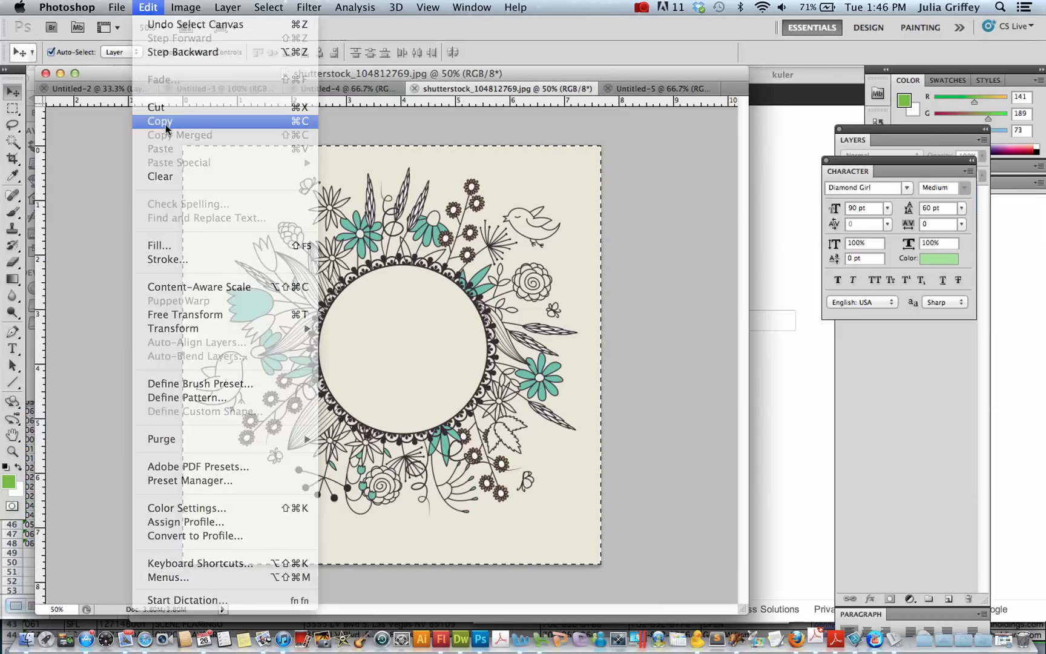
Step: Paste the floral artwork into Untitled-5 and move it toward the lower right corner
click(121, 91)
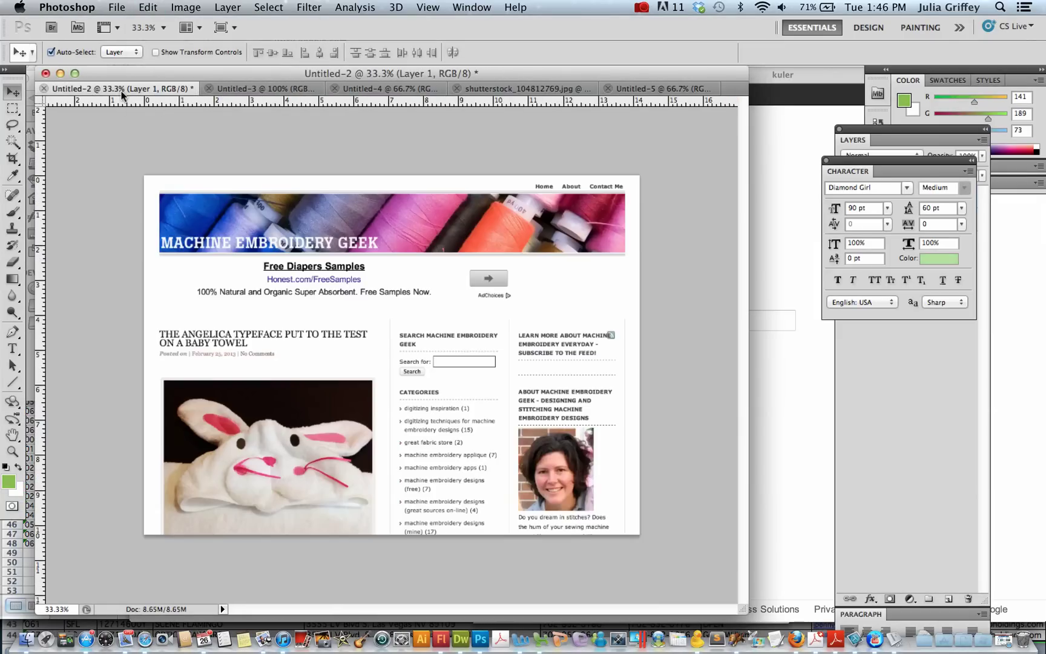
click(612, 89)
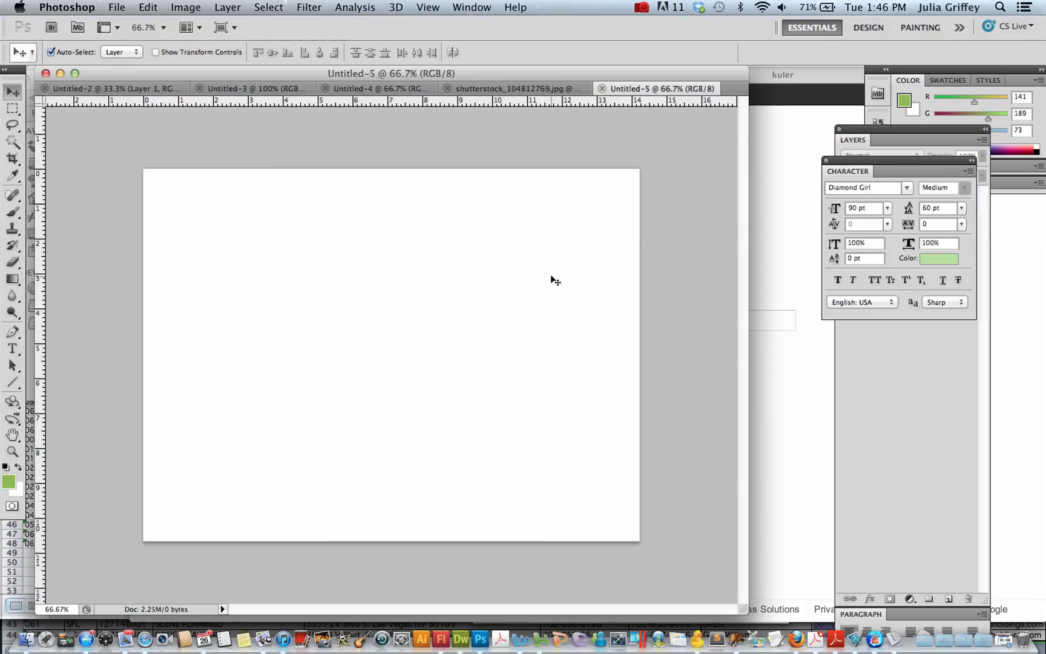
click(149, 7)
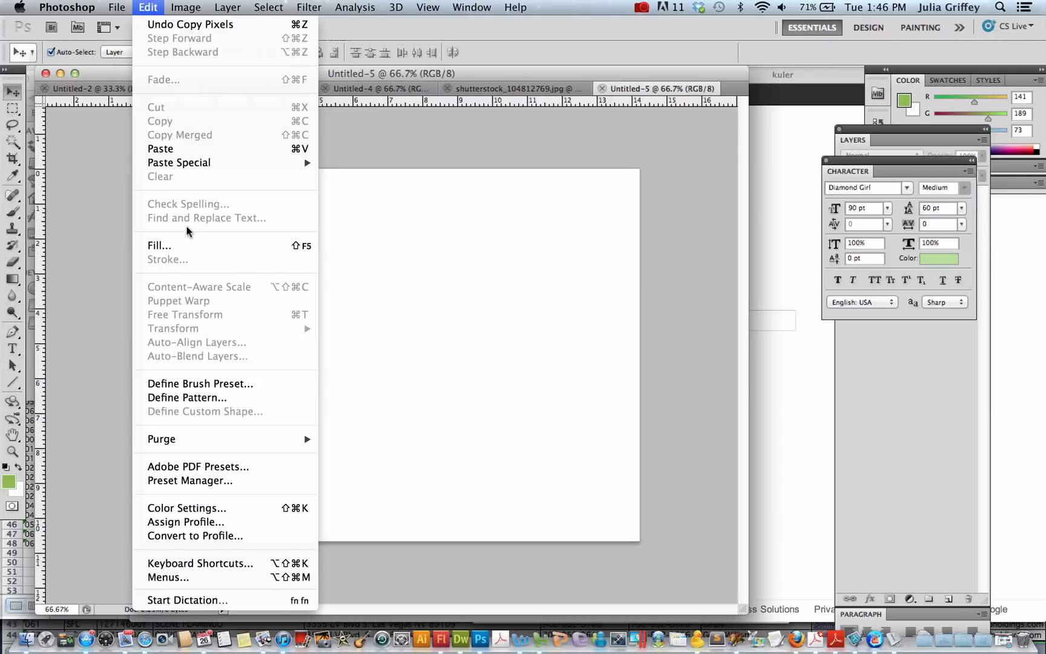
click(160, 149)
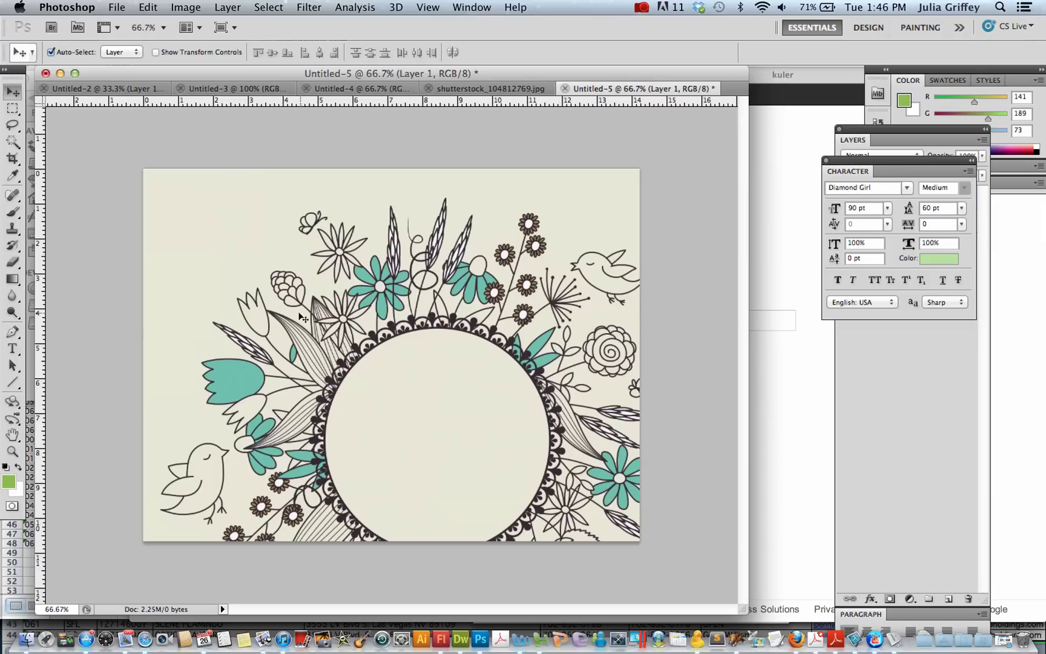
drag(315, 333, 466, 456)
click(908, 364)
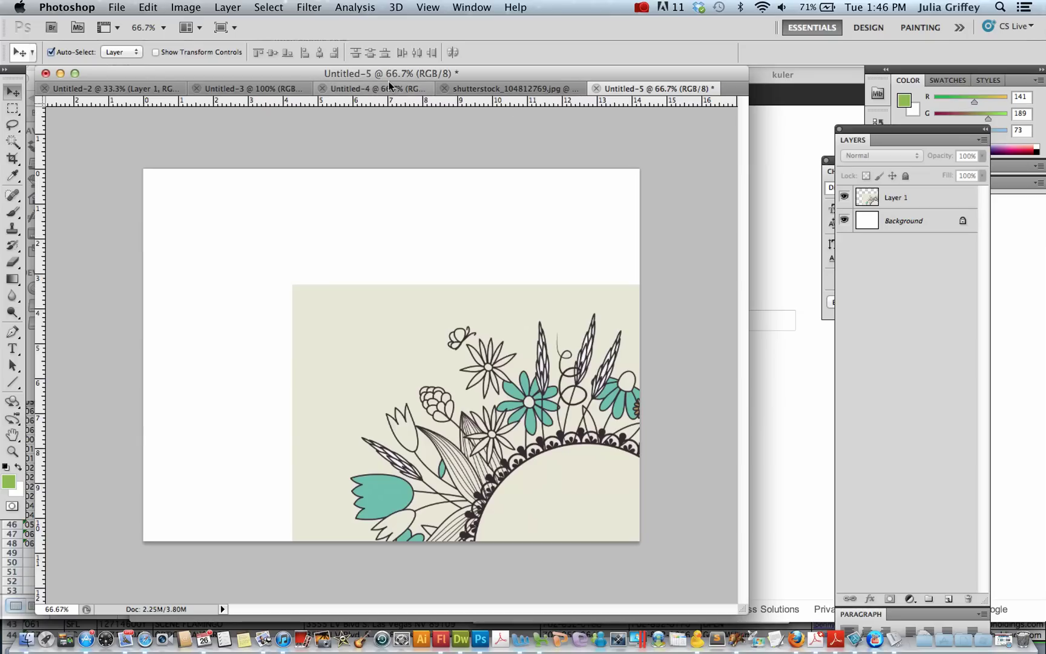
Step: Save the document to the Desktop as moodboard.psd
click(121, 7)
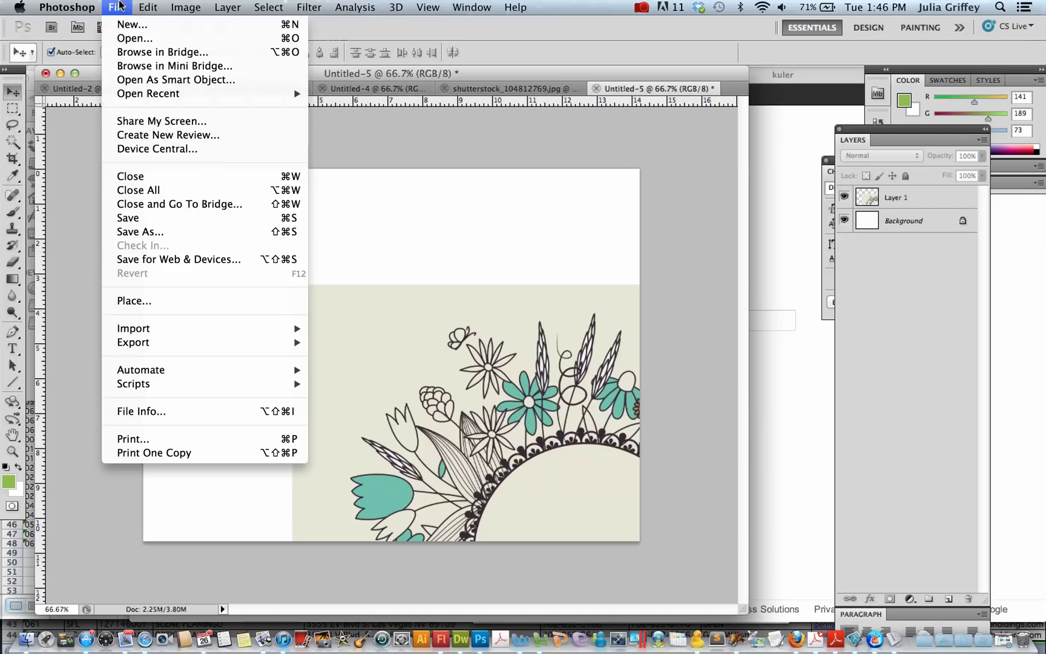
click(140, 233)
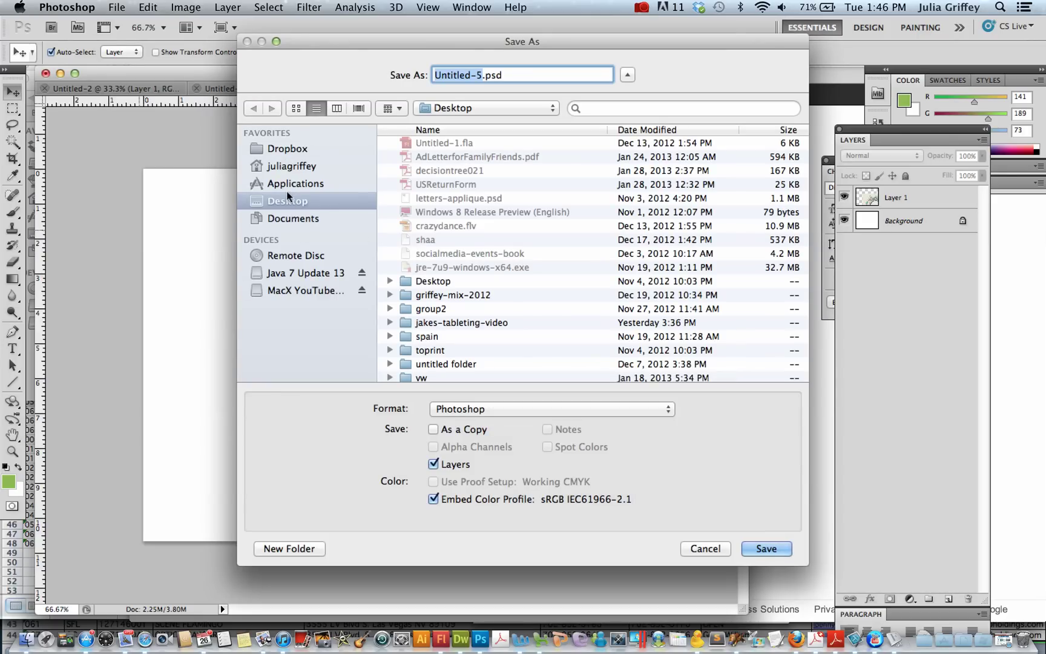
text(moo)
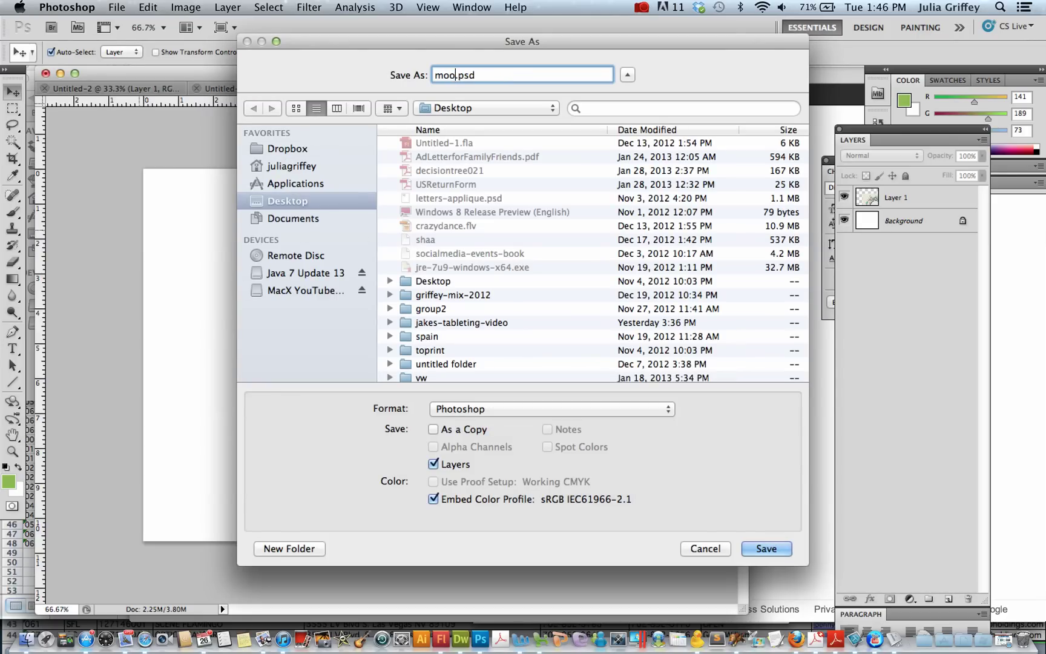
text(dboard)
click(764, 547)
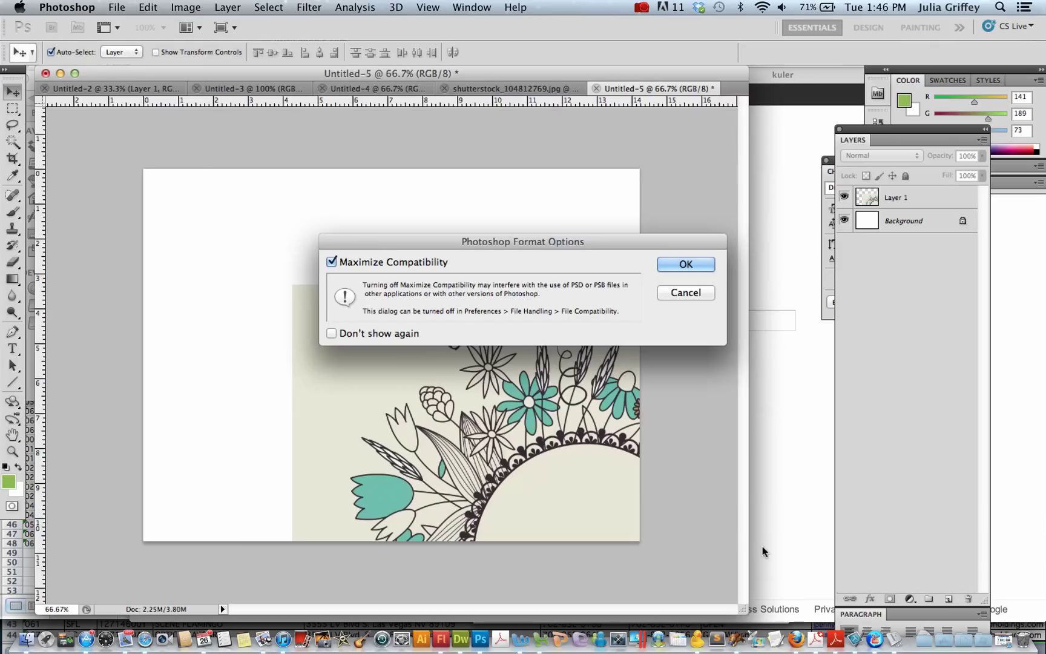
Step: Accept the compatibility option, close blank Untitled-4, and select the whole linen texture
click(698, 262)
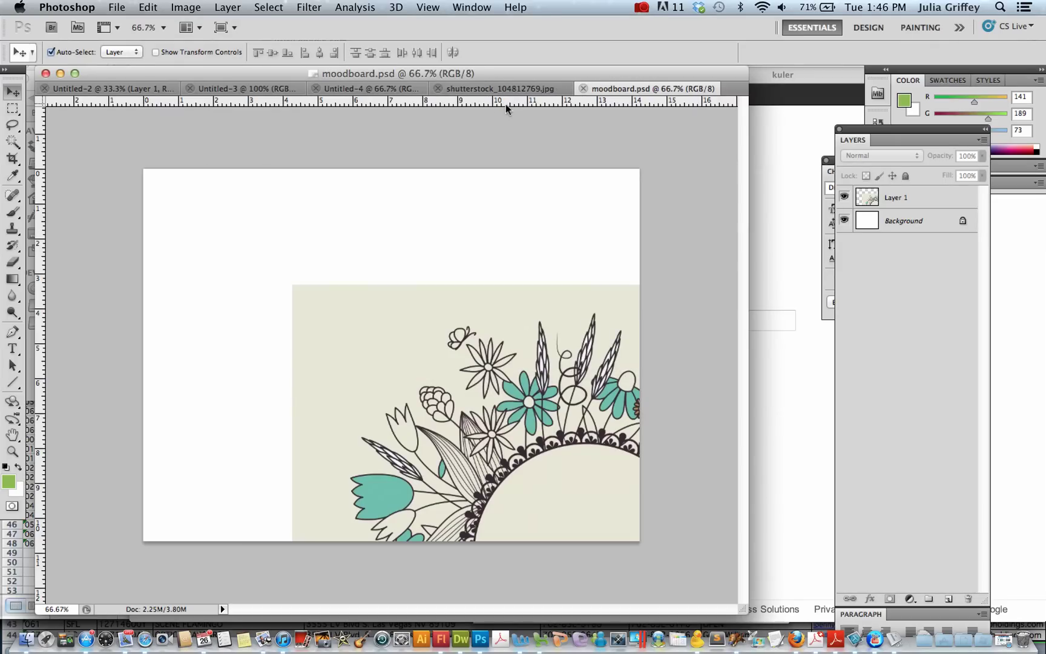
click(327, 88)
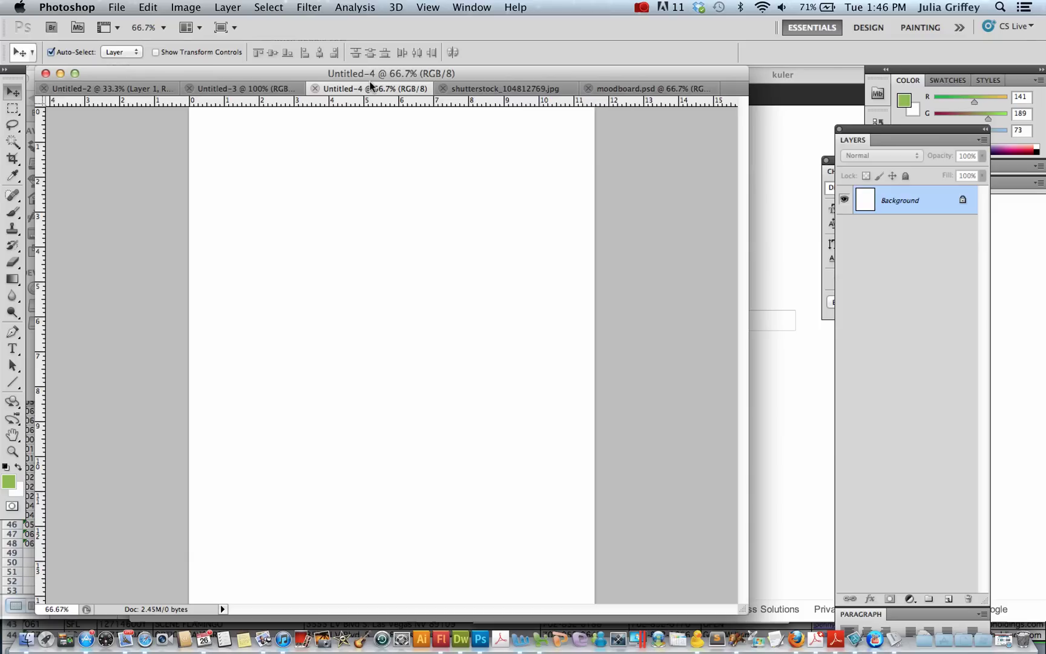
click(309, 88)
click(257, 89)
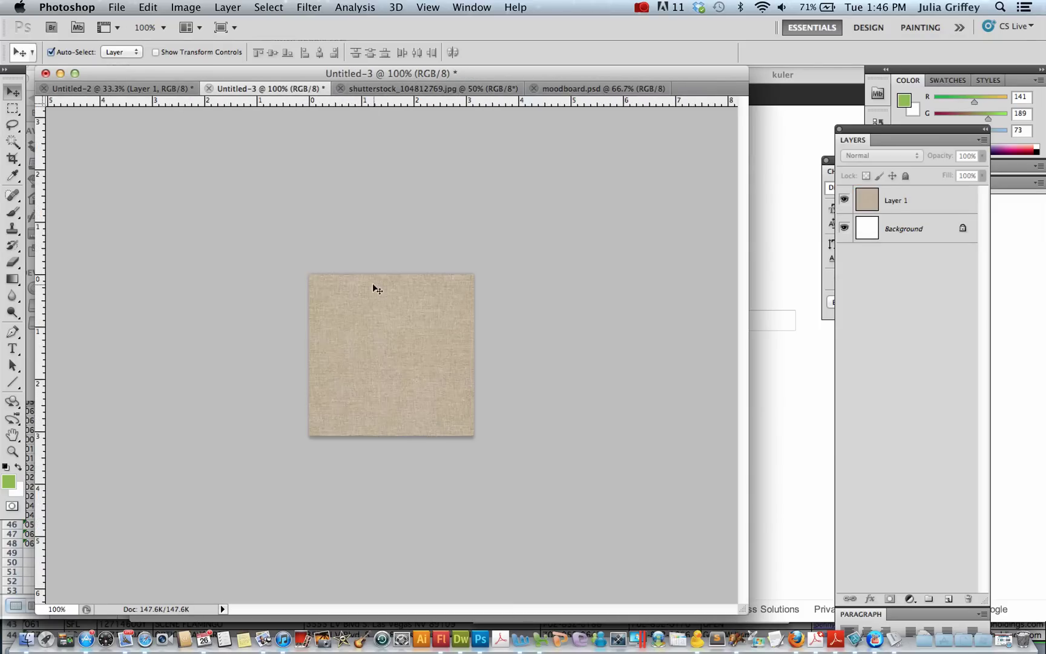
key(super+a)
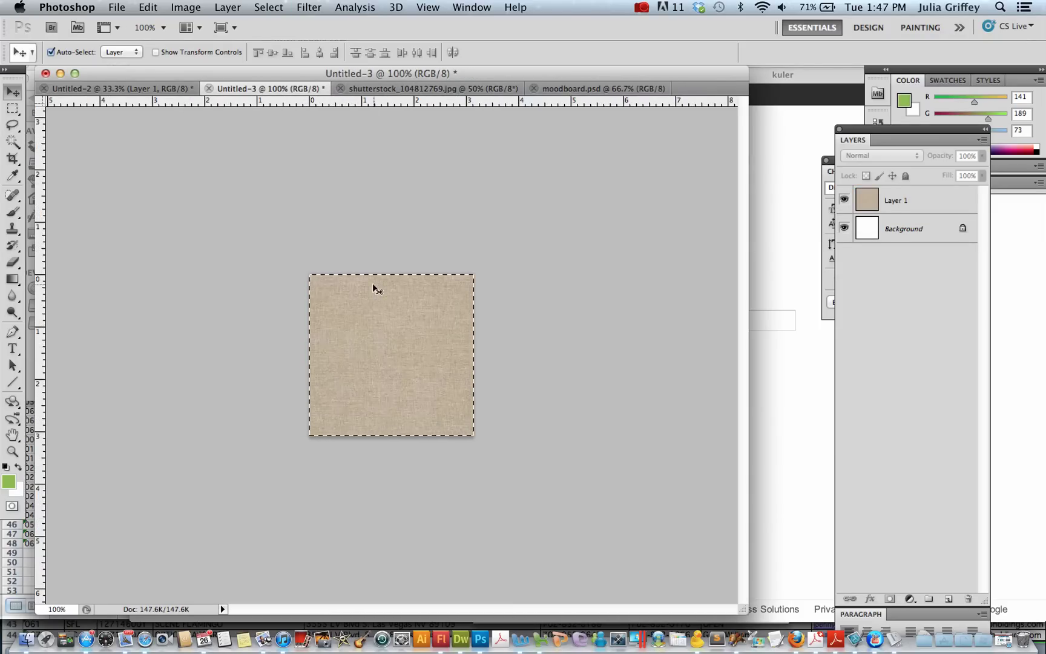
Step: Delete the stray pasted floral layers and the offset floral Layer 1 from the moodboard
click(581, 88)
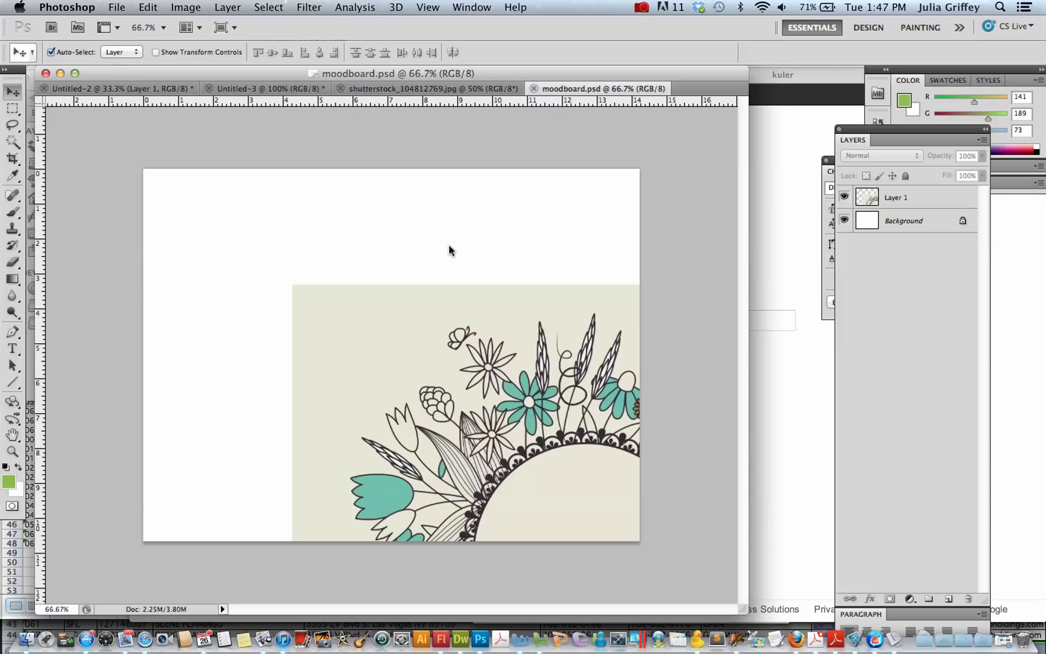
key(super+v)
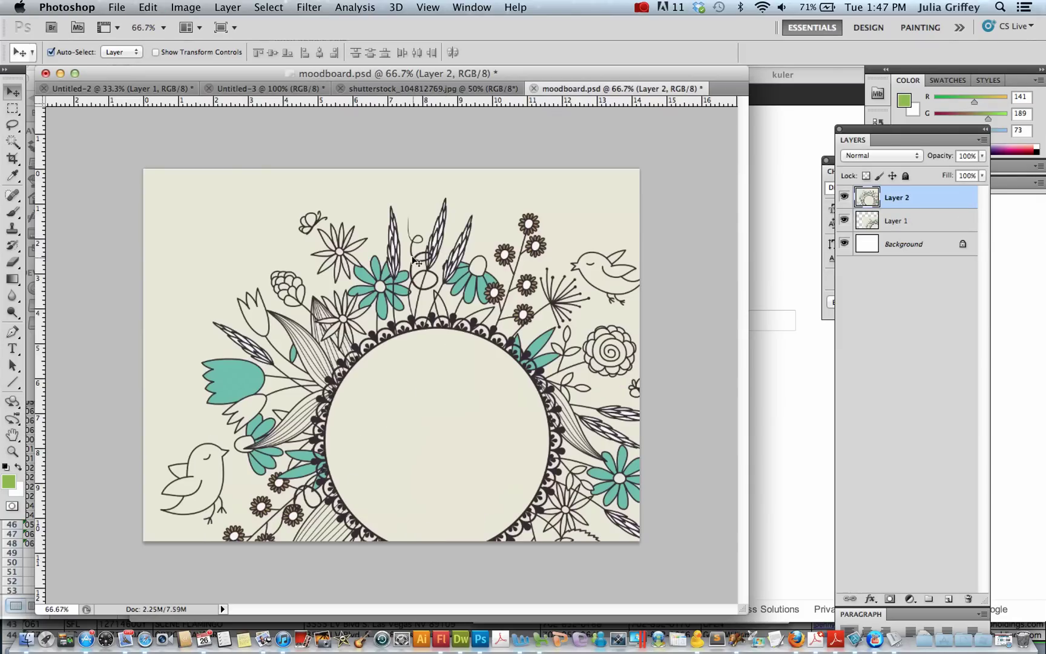
drag(910, 197, 968, 598)
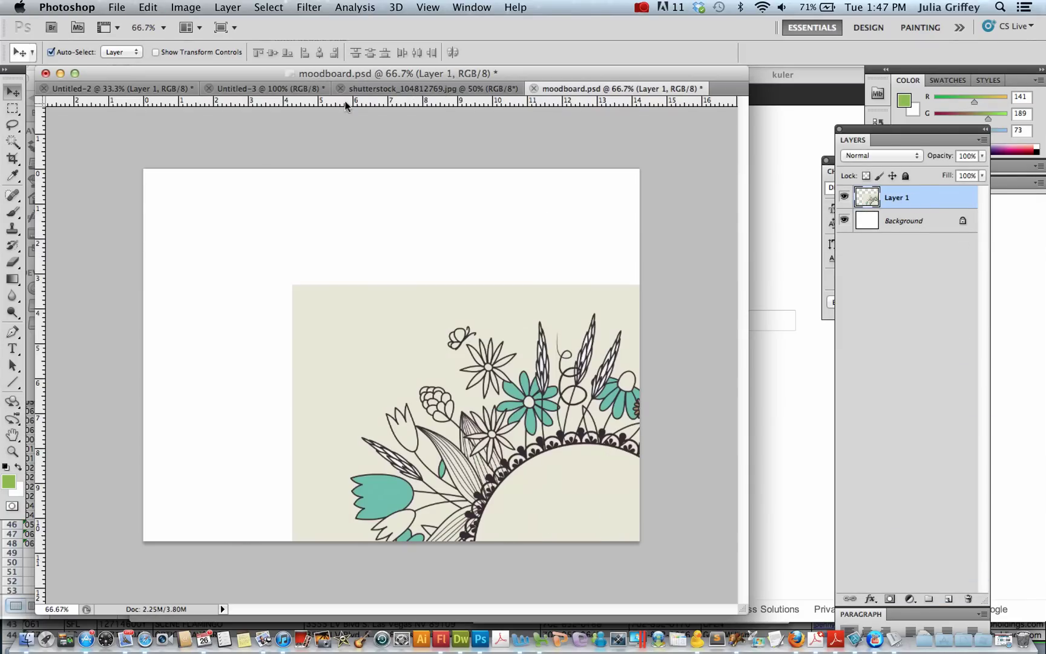
click(255, 93)
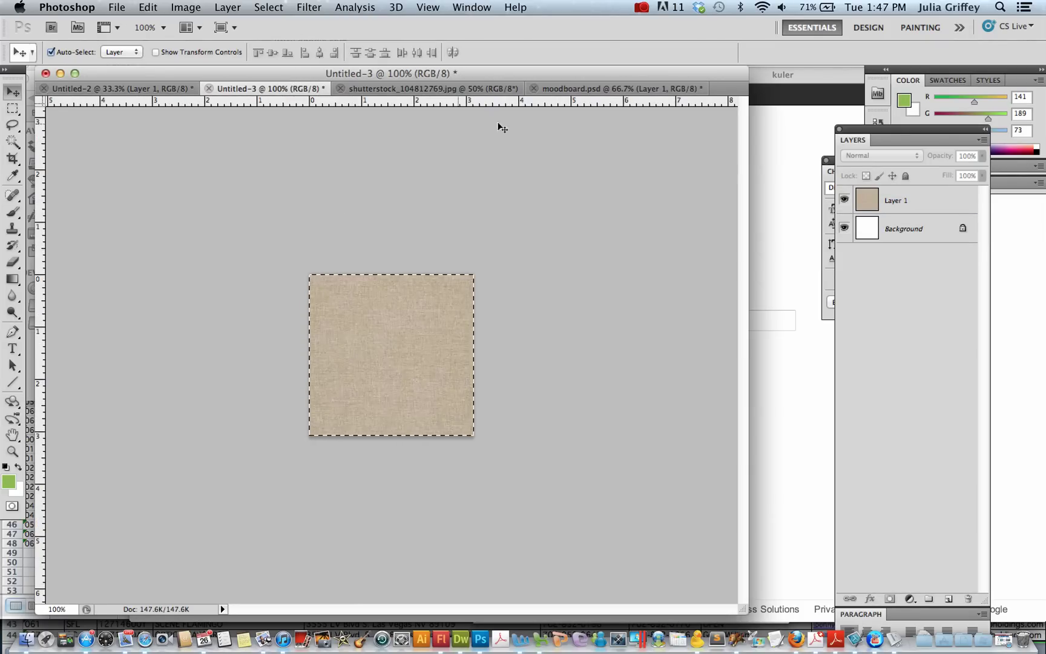
click(600, 93)
key(super+v)
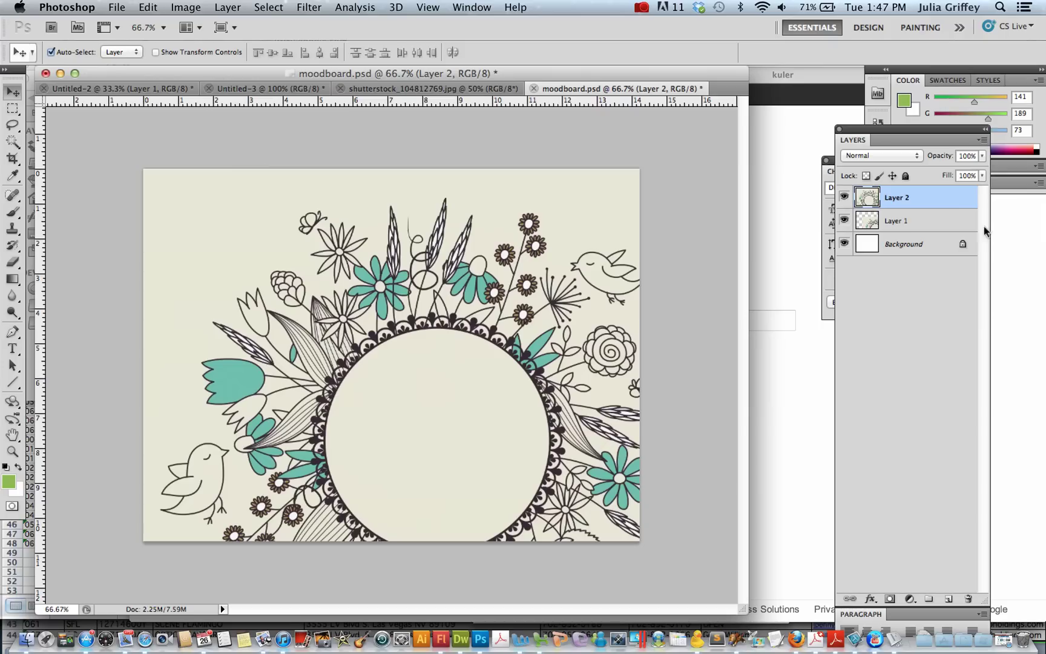
drag(953, 203, 968, 599)
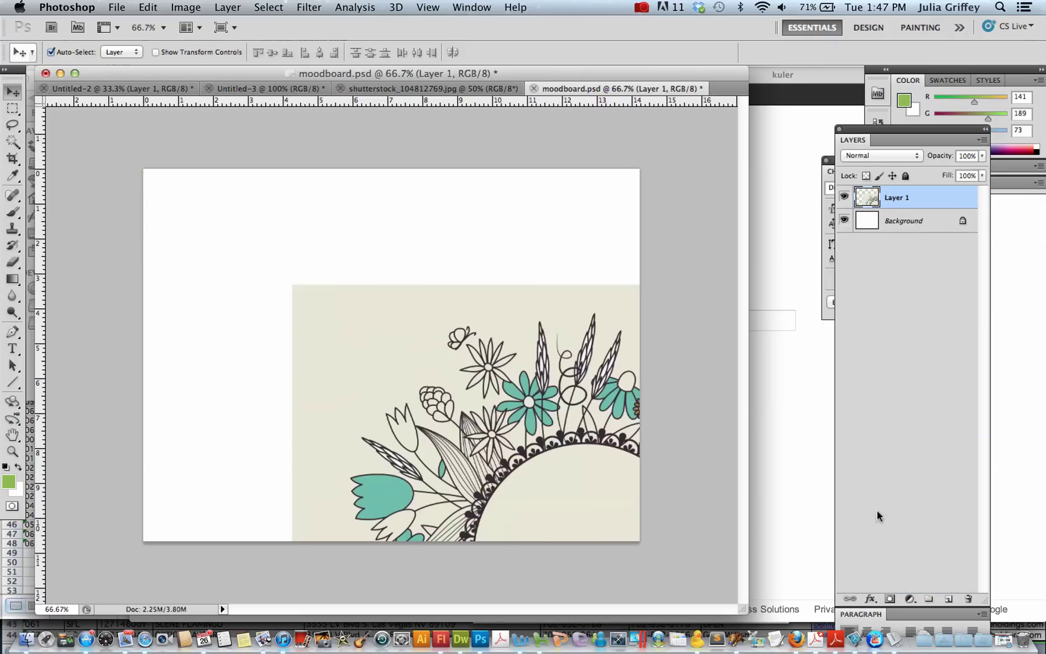
drag(925, 200, 968, 596)
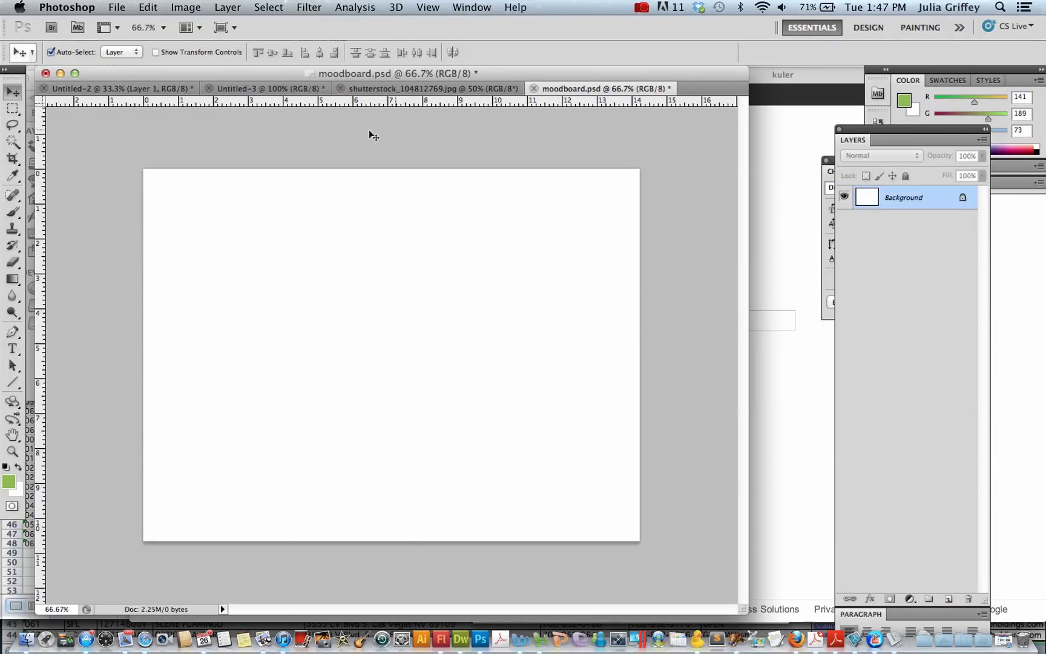
Step: Select all of the linen texture square and copy it
click(144, 87)
click(260, 89)
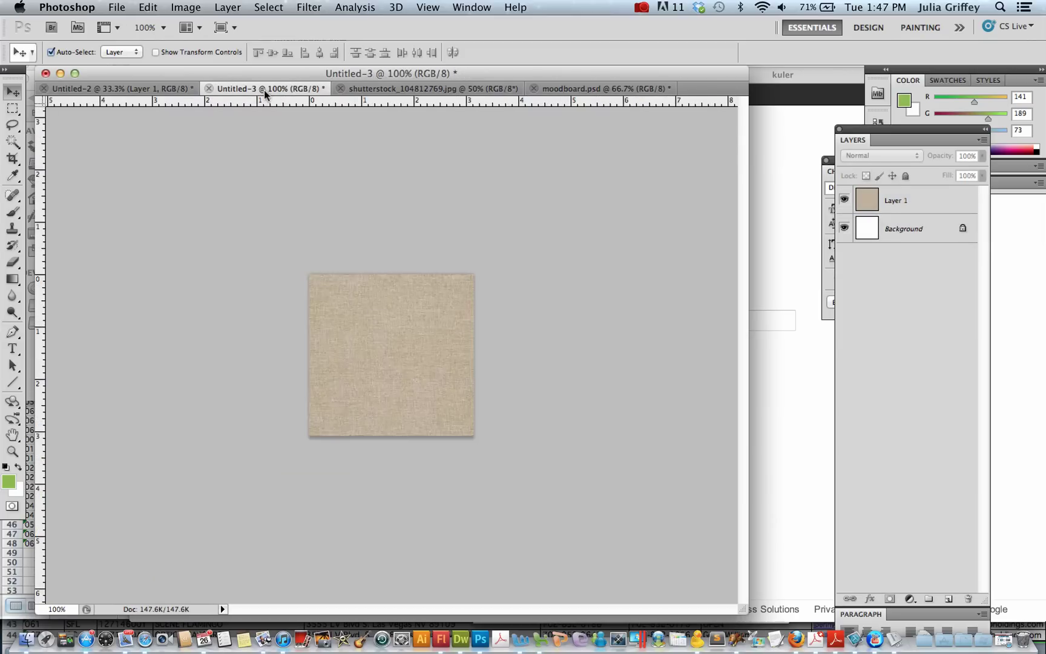
key(super+a)
click(147, 7)
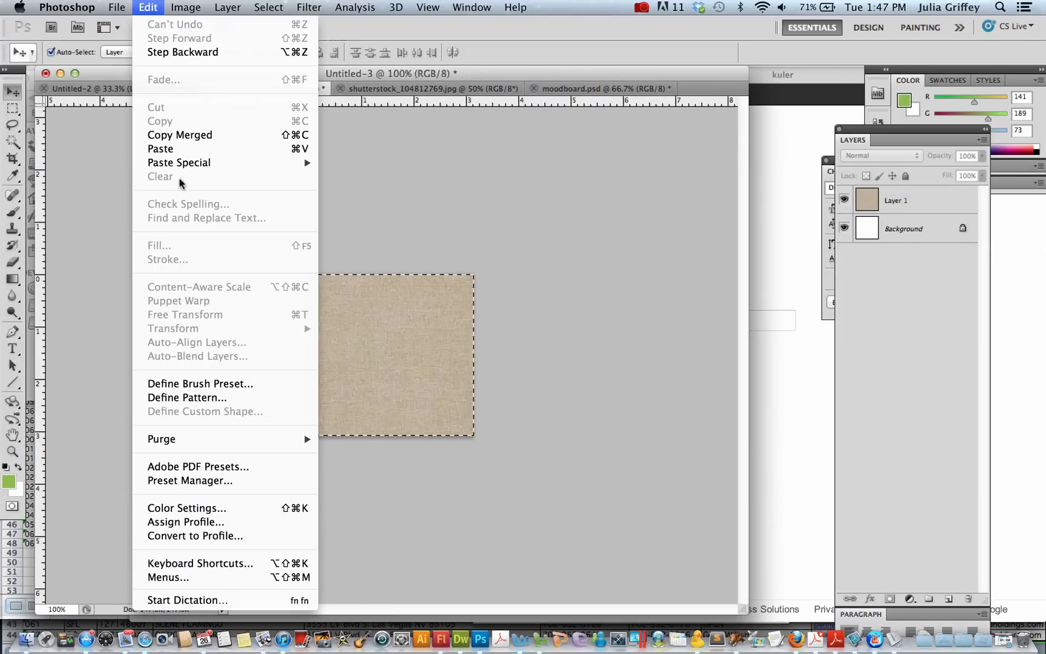
click(147, 7)
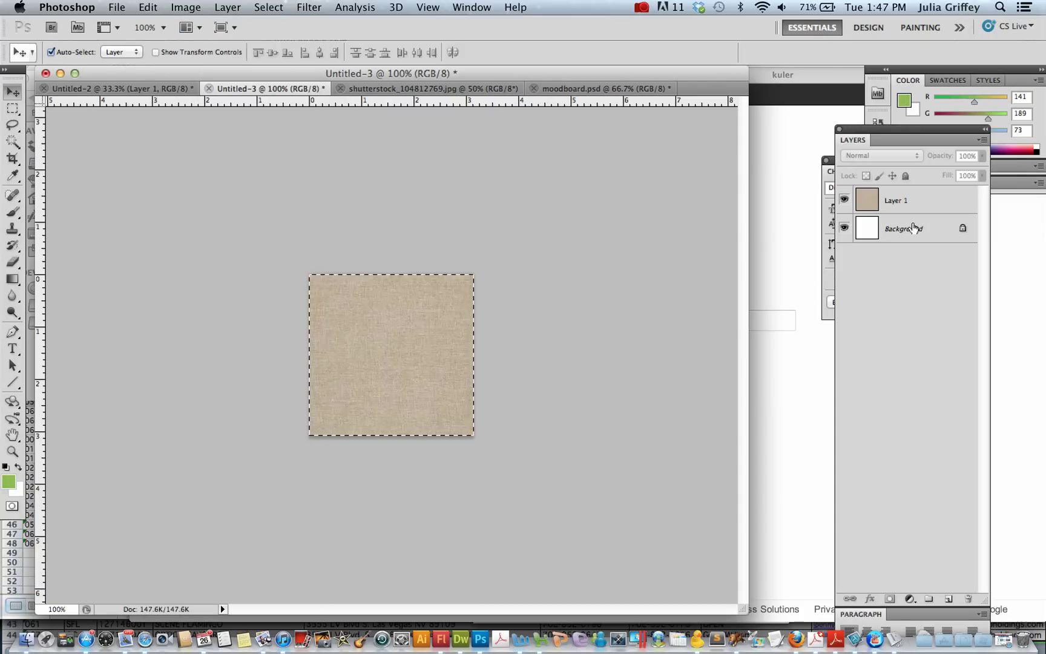
click(902, 202)
click(824, 182)
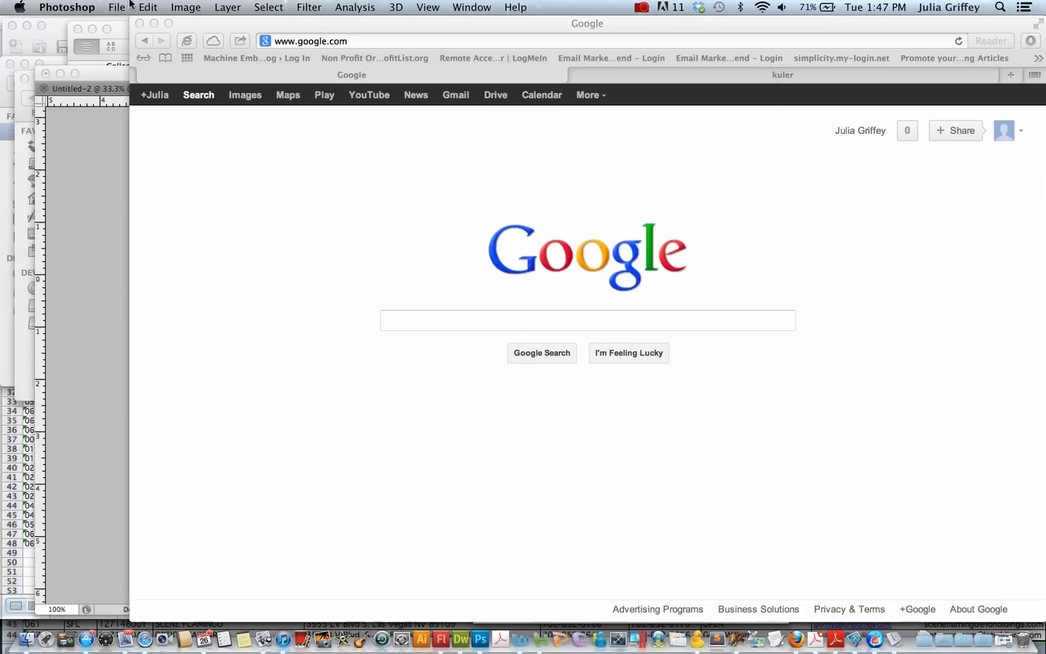
click(147, 7)
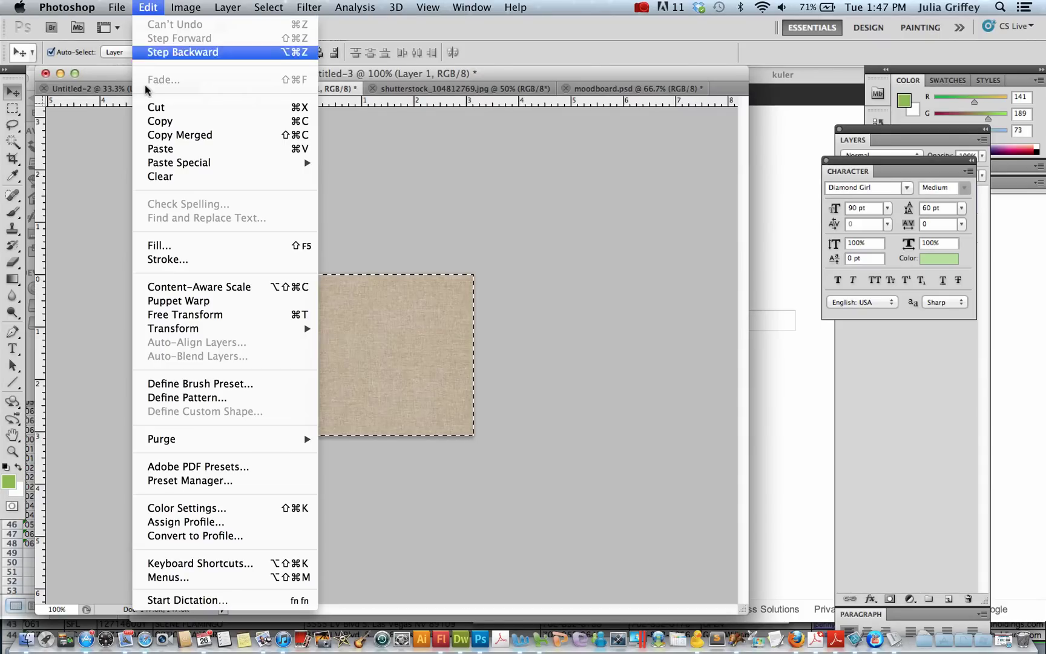
click(156, 121)
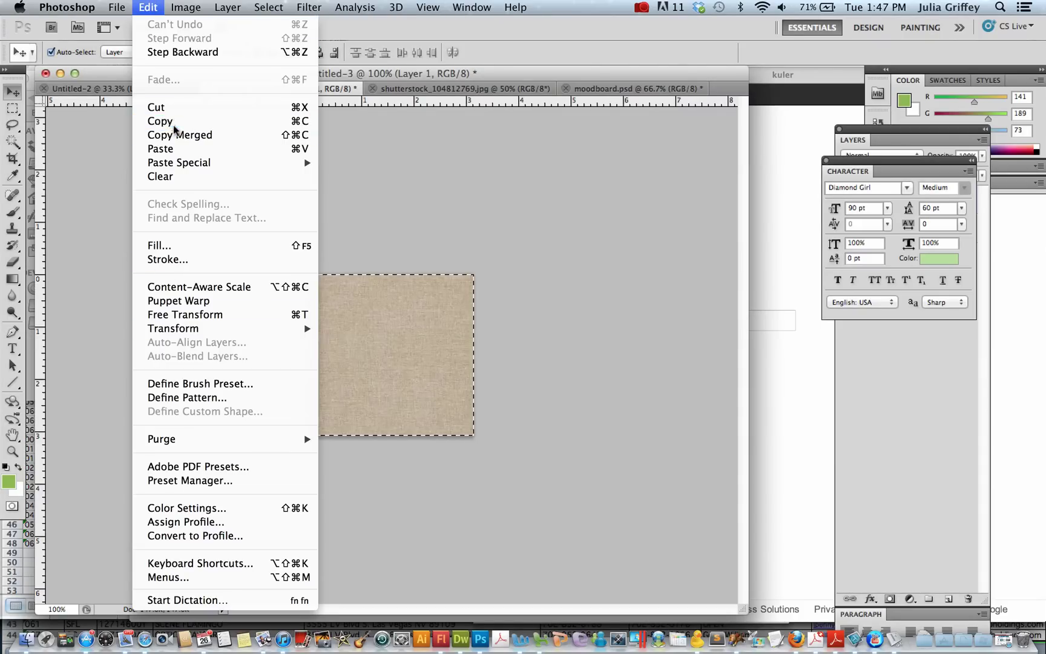
Step: Paste the linen square and floral image into the moodboard, shift the floral right, and save
click(639, 88)
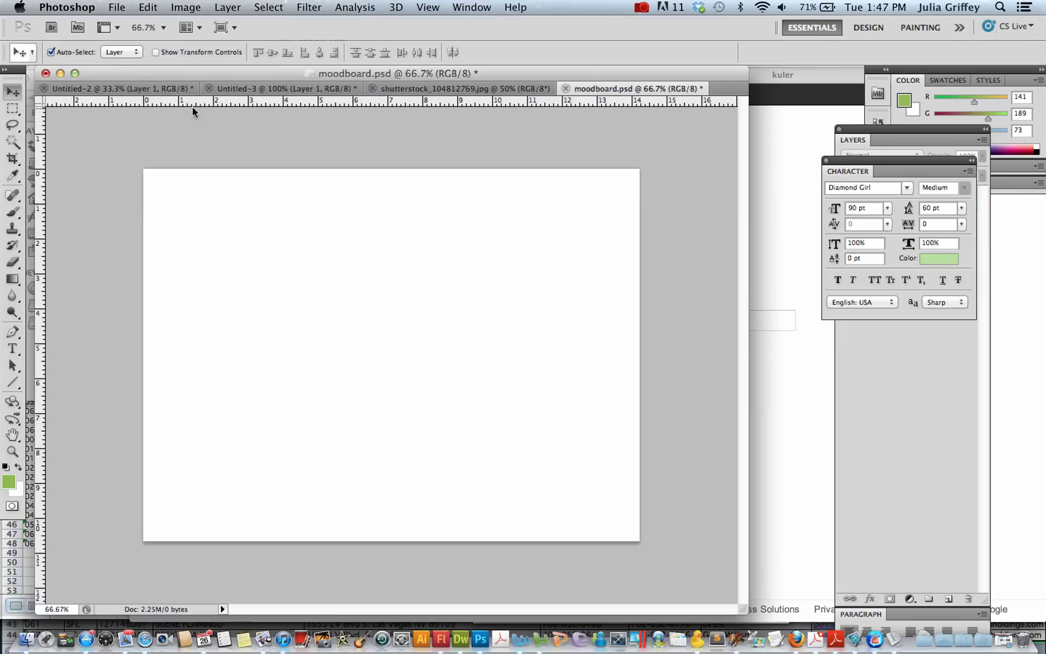
click(139, 6)
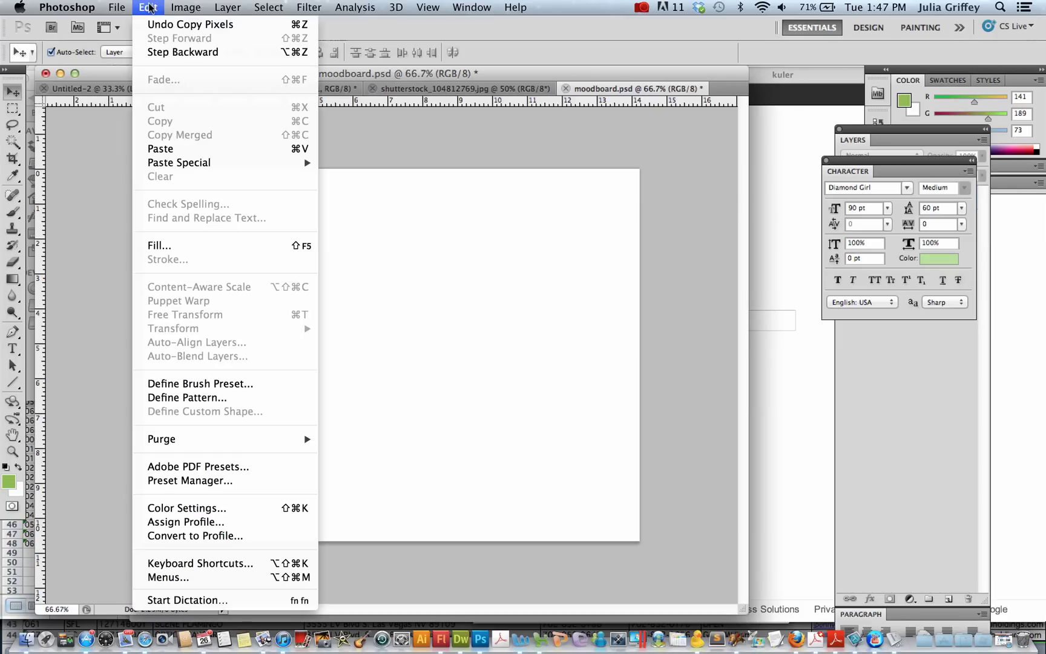
click(165, 148)
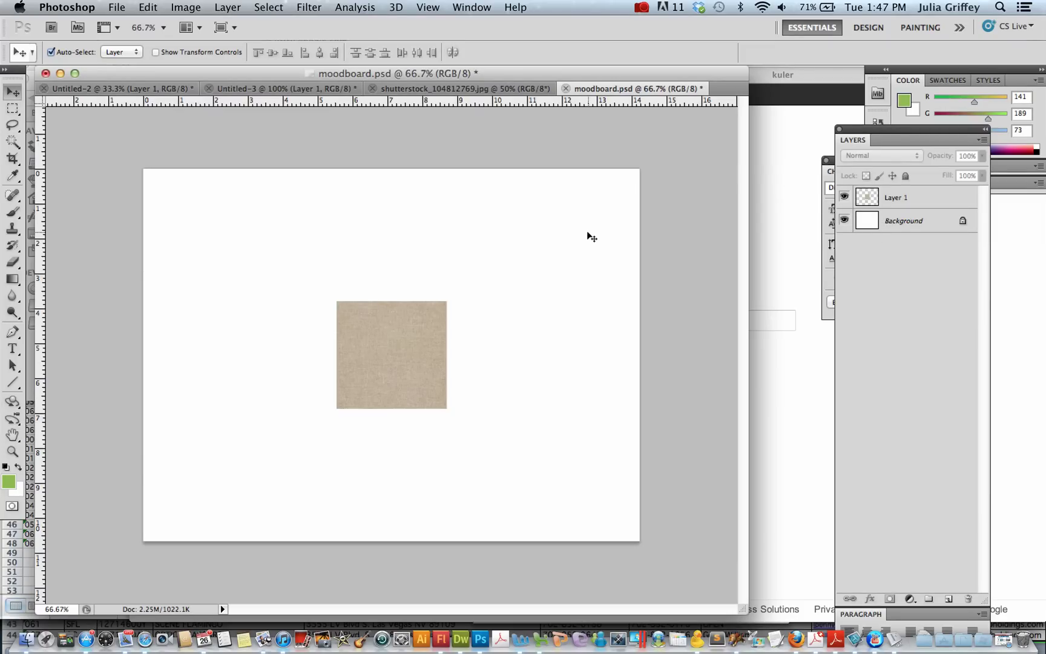
click(457, 89)
key(super+a)
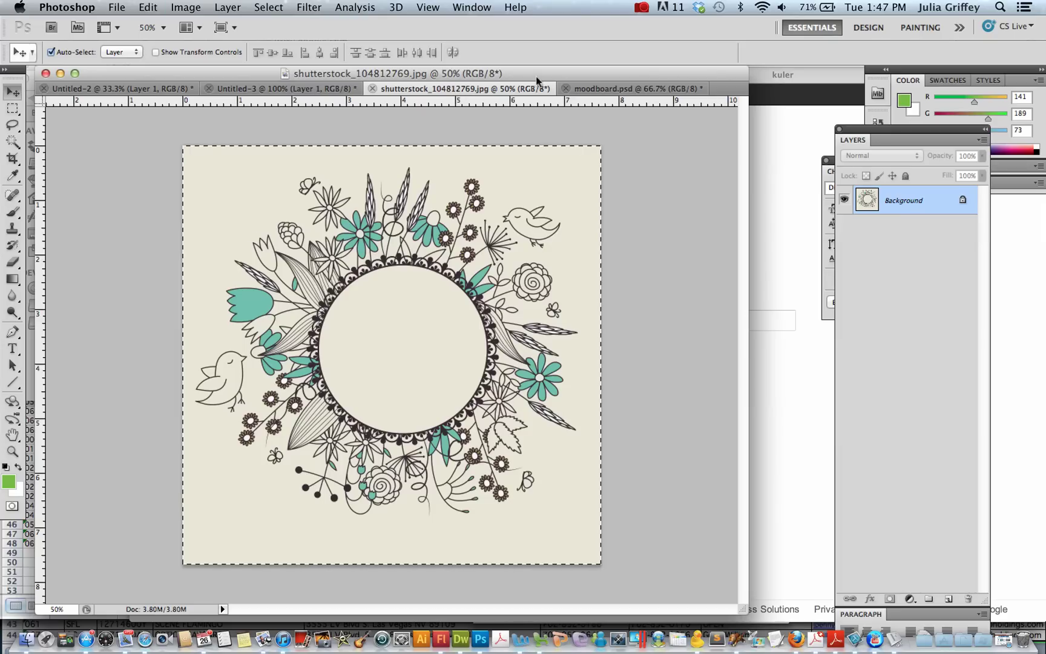
click(621, 88)
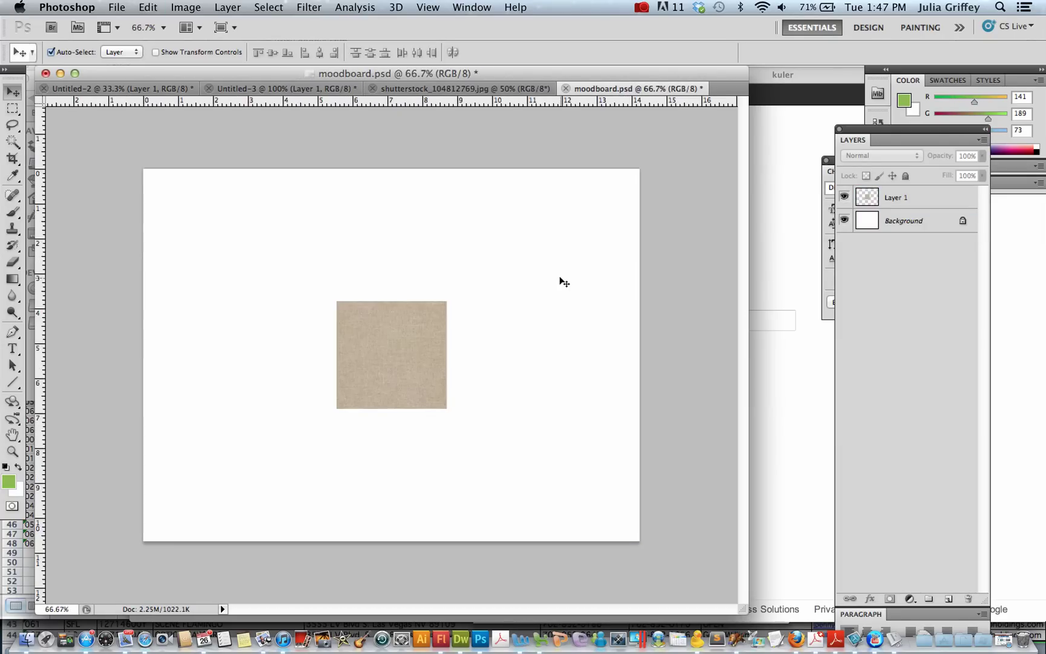
key(ctrl+v)
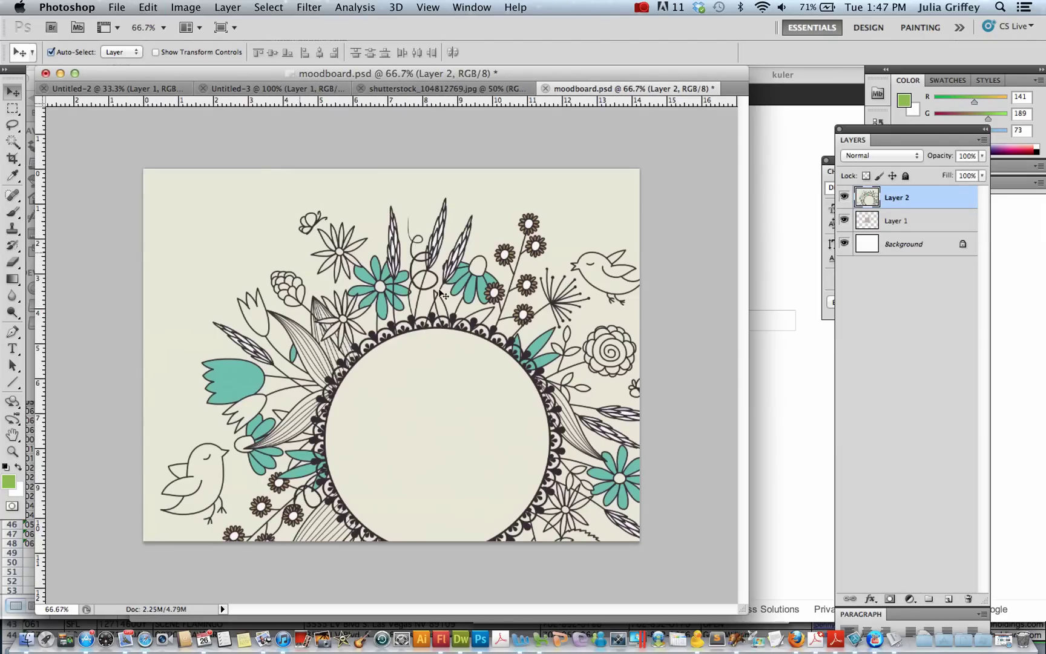
drag(443, 294, 525, 303)
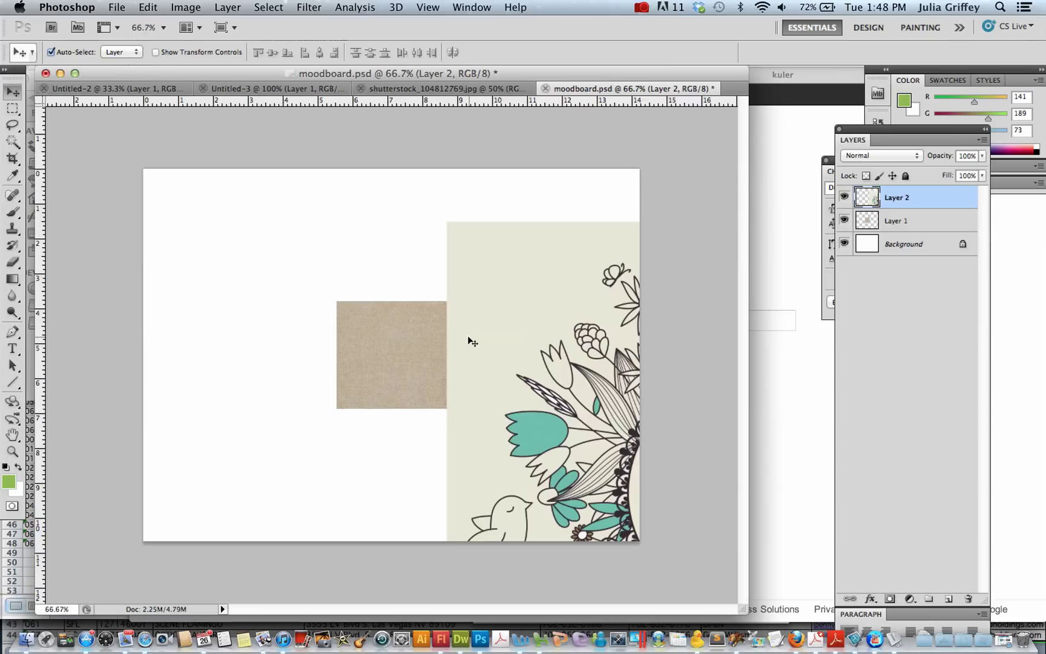
key(super+s)
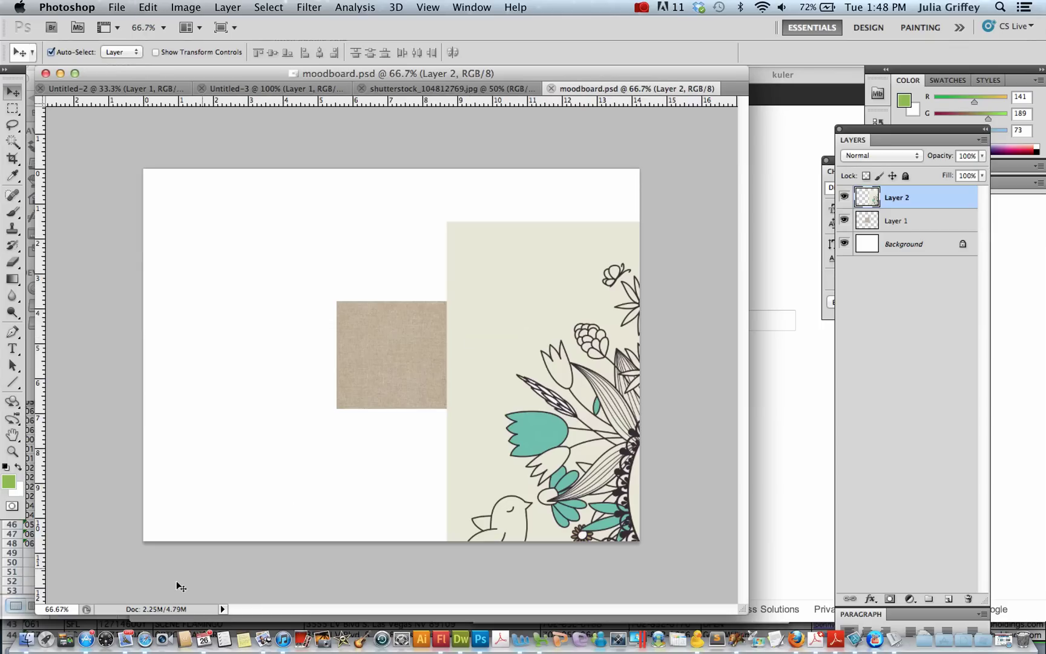
Step: On Kuler, try the Muted, Deep and Dark moods for the floral palette, then settle on Bright
click(146, 645)
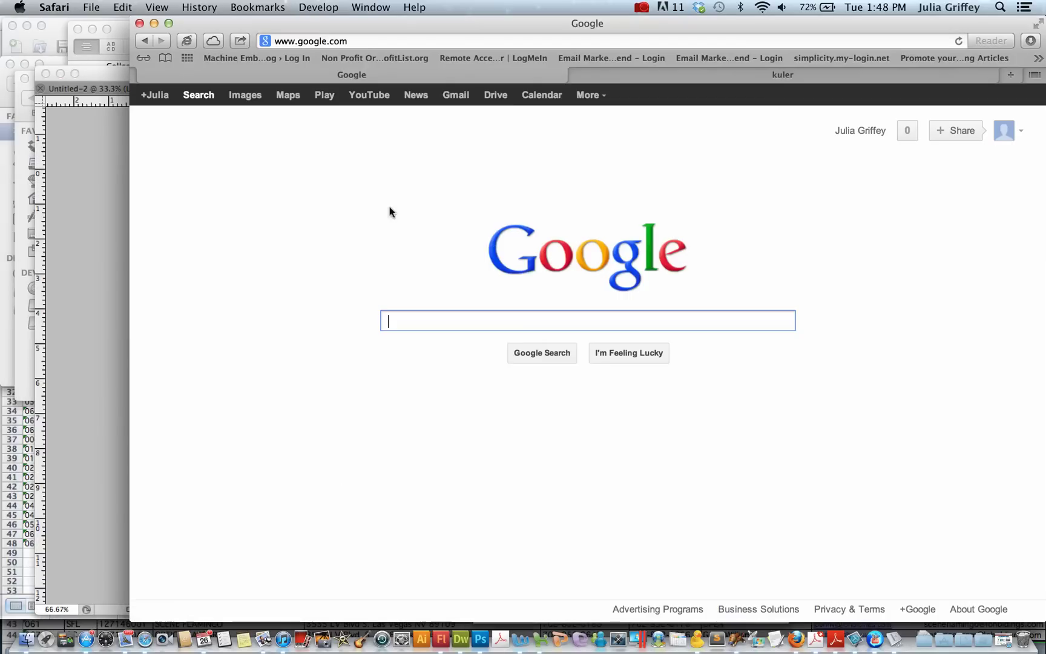
click(641, 71)
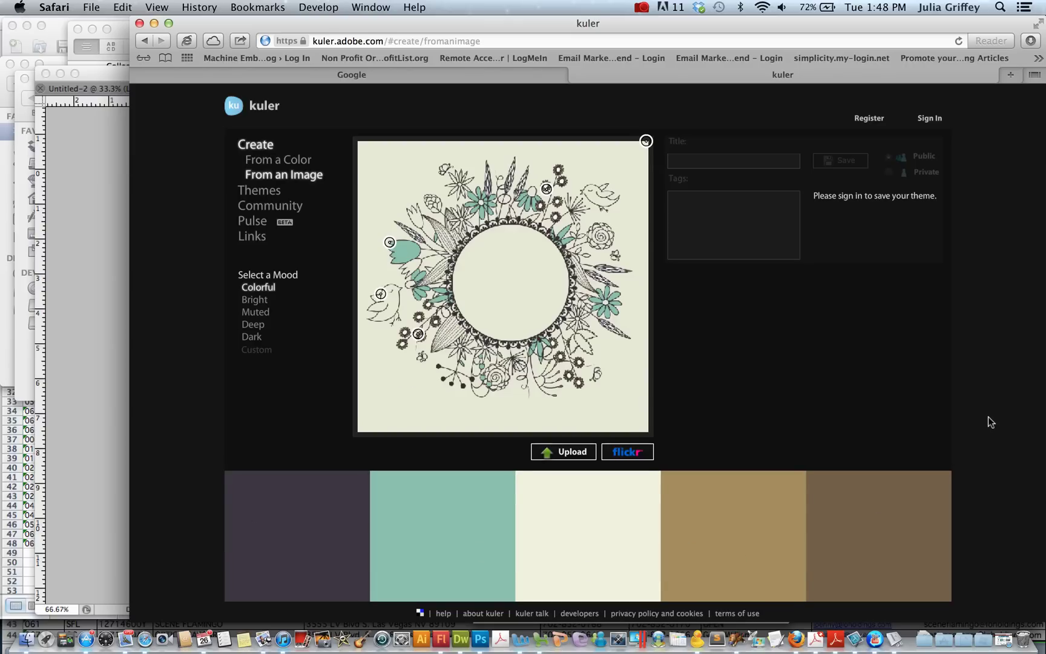
click(254, 301)
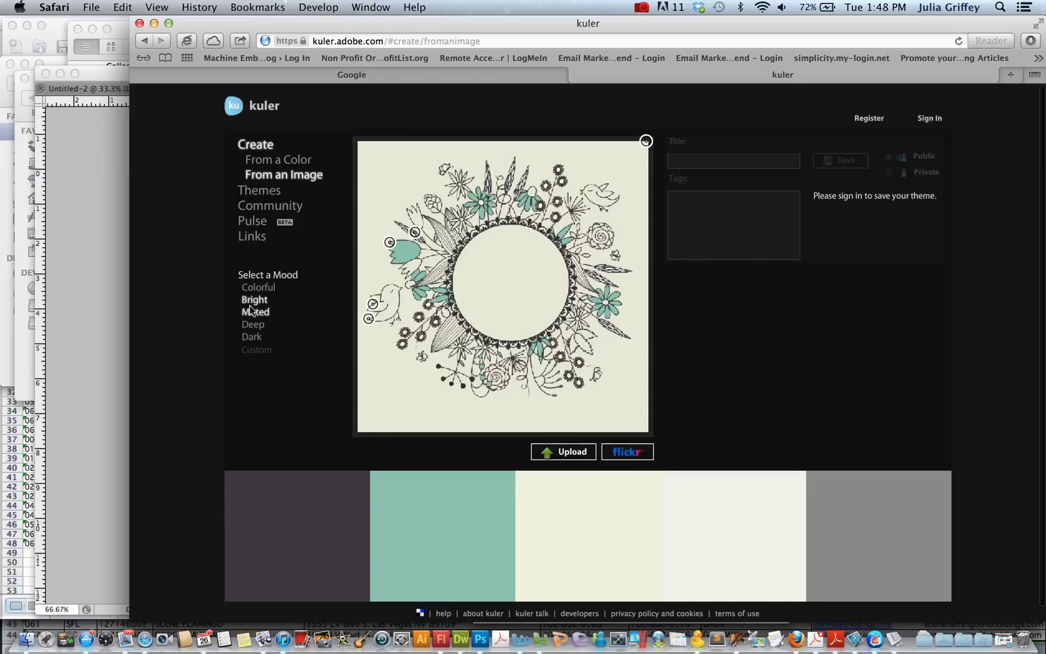
click(251, 310)
click(252, 326)
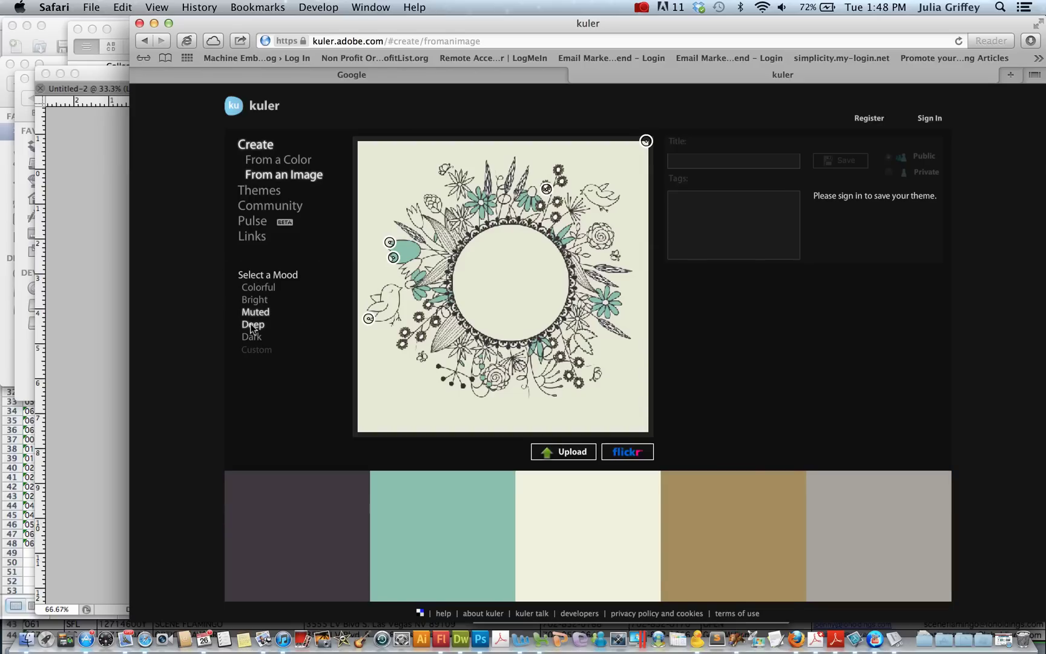
click(253, 337)
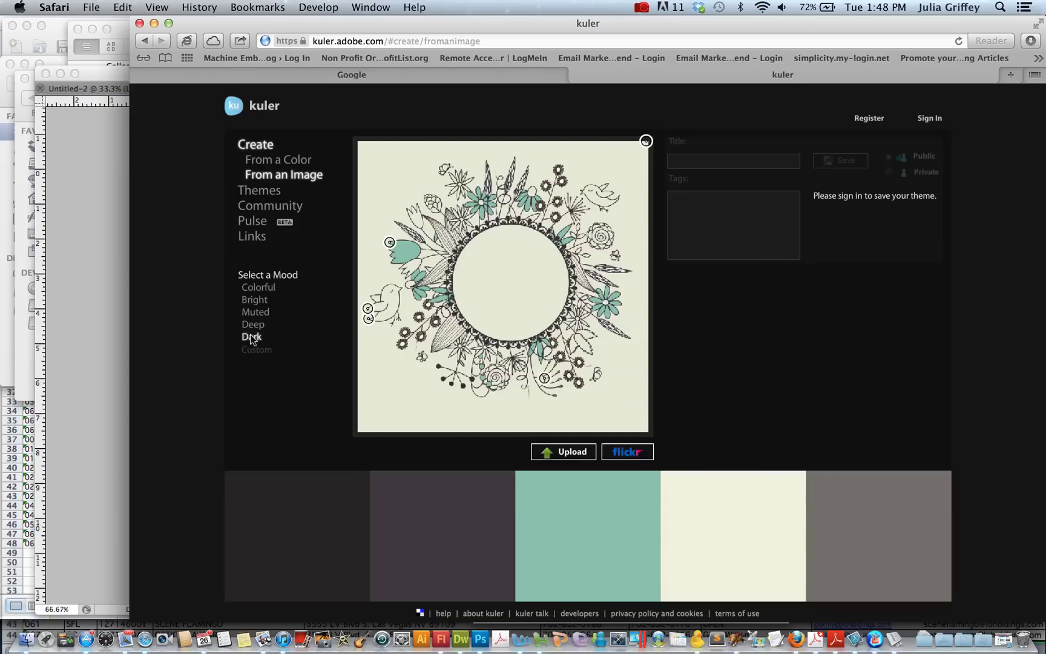
click(255, 302)
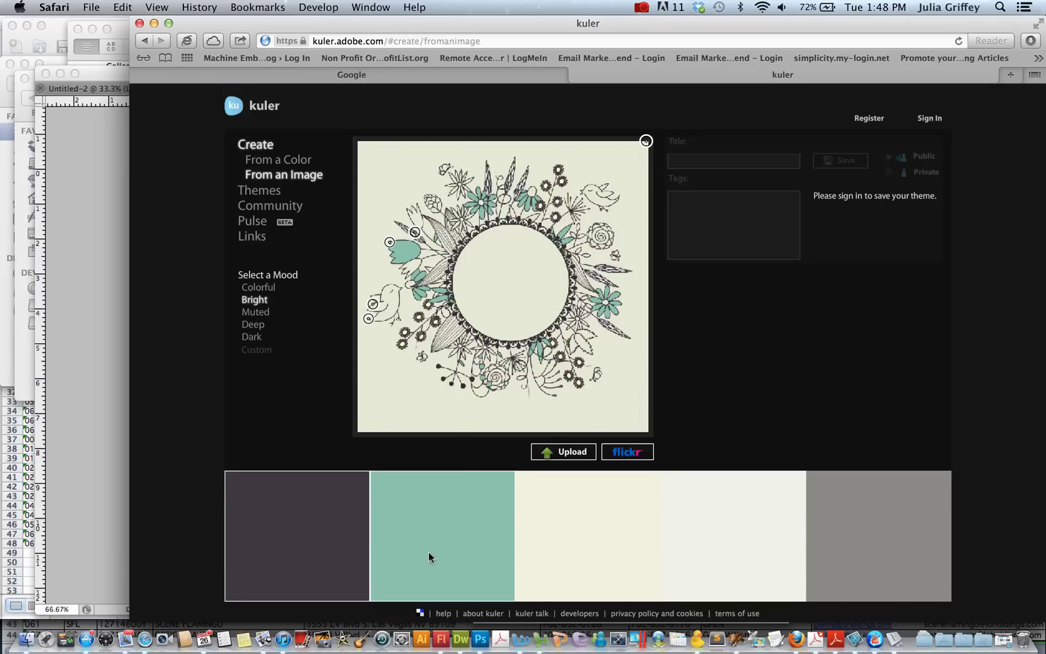
scroll(429, 552, down, 1)
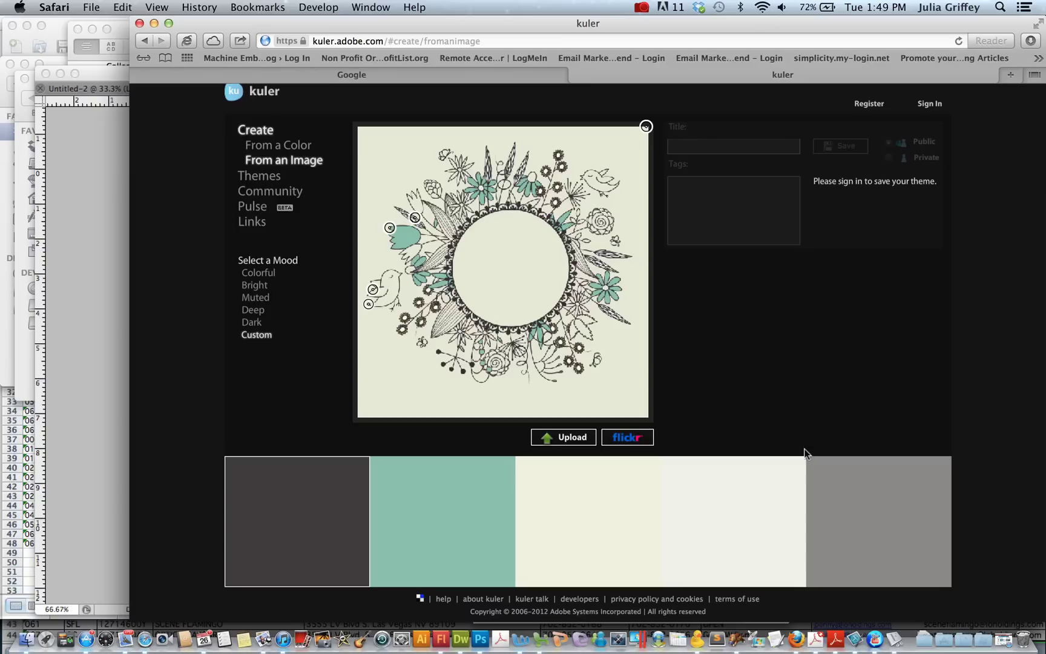
Step: Paste the Kuler palette screenshot as a new layer and slide it so the swatches sit mid-canvas
click(481, 639)
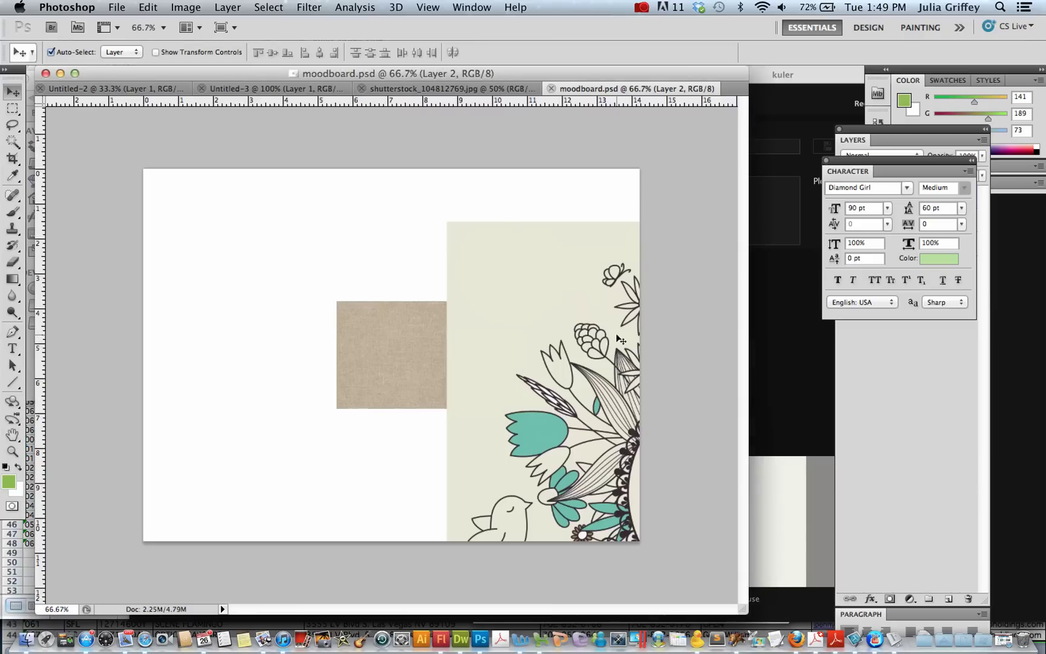
key(super+v)
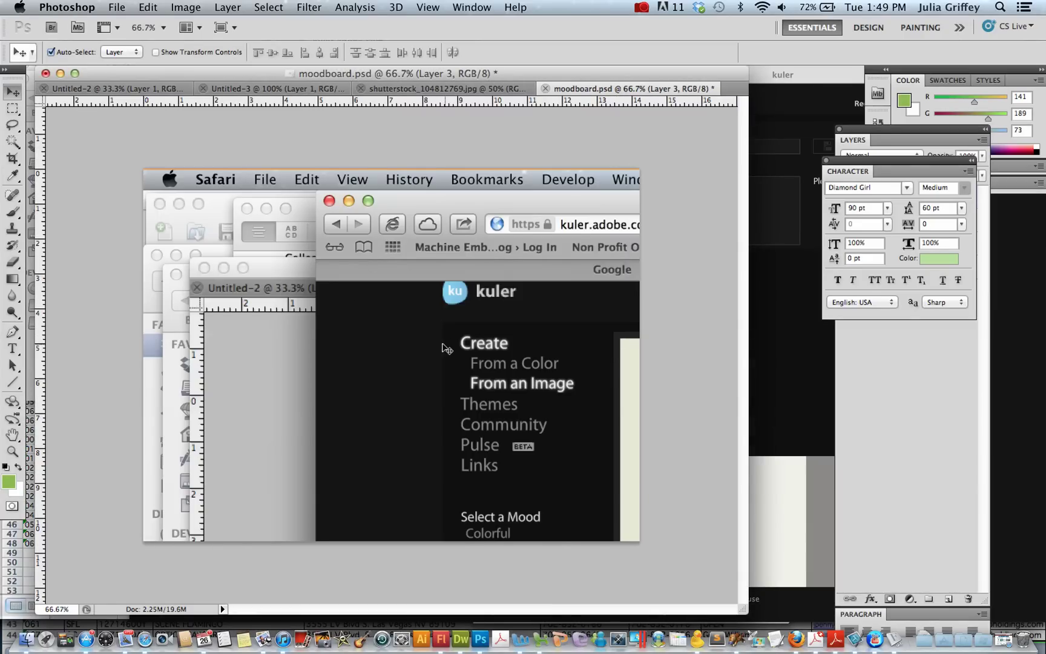
drag(124, 213, 436, 166)
key(super+t)
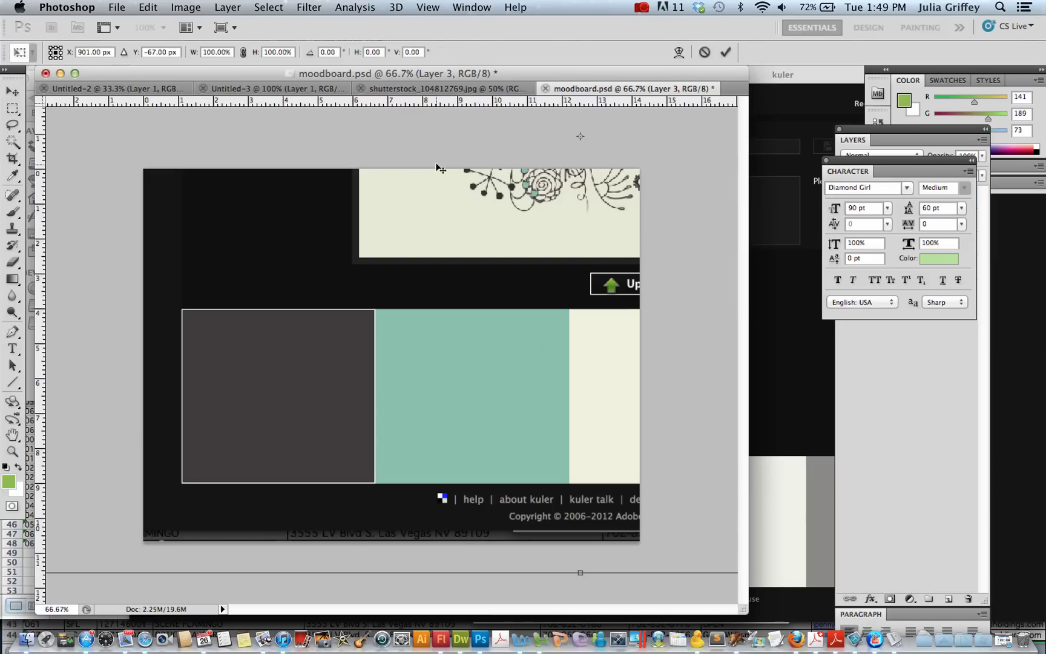
drag(245, 293, 454, 294)
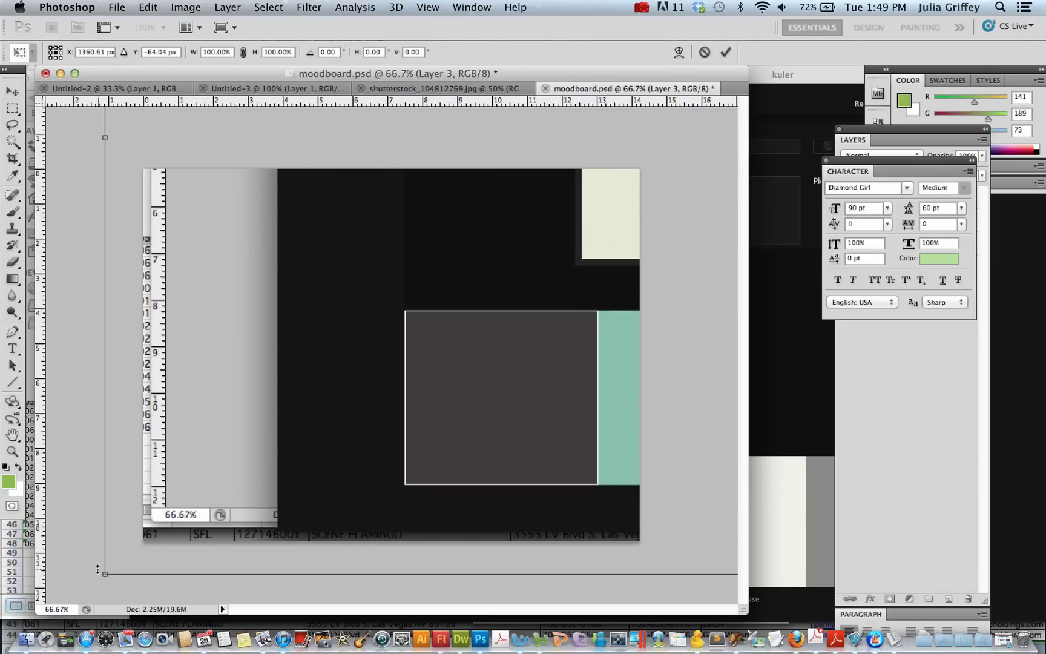
Step: Test shrinking the screenshot, cancel to keep it full size, and zoom out to 50%
drag(104, 573, 588, 320)
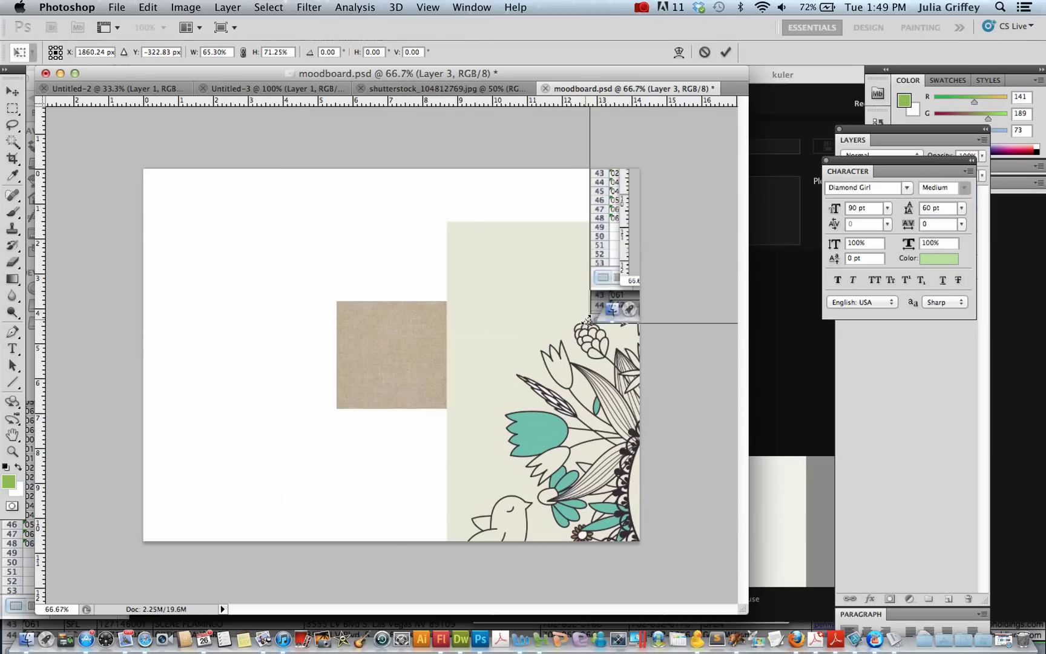
key(Escape)
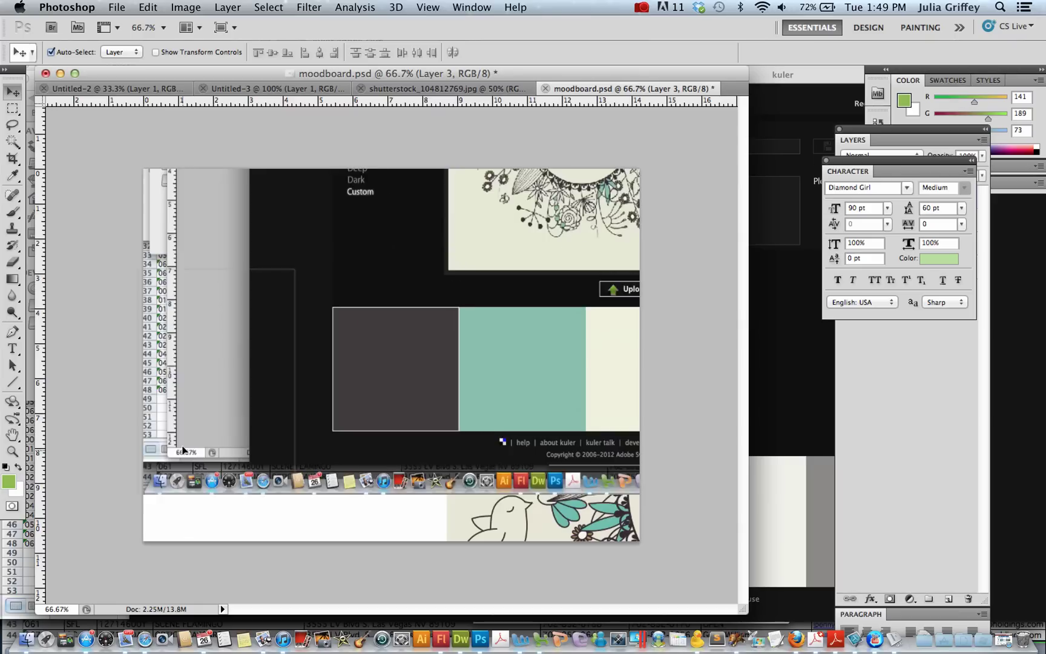
key(super+t)
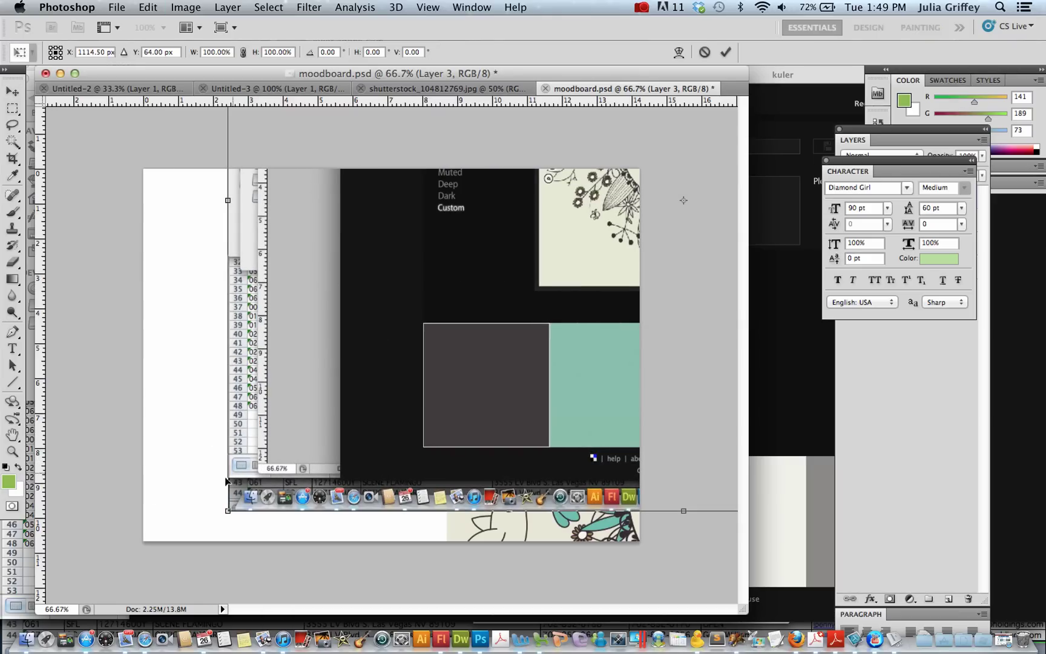
scroll(226, 481, down, 1)
drag(232, 507, 531, 377)
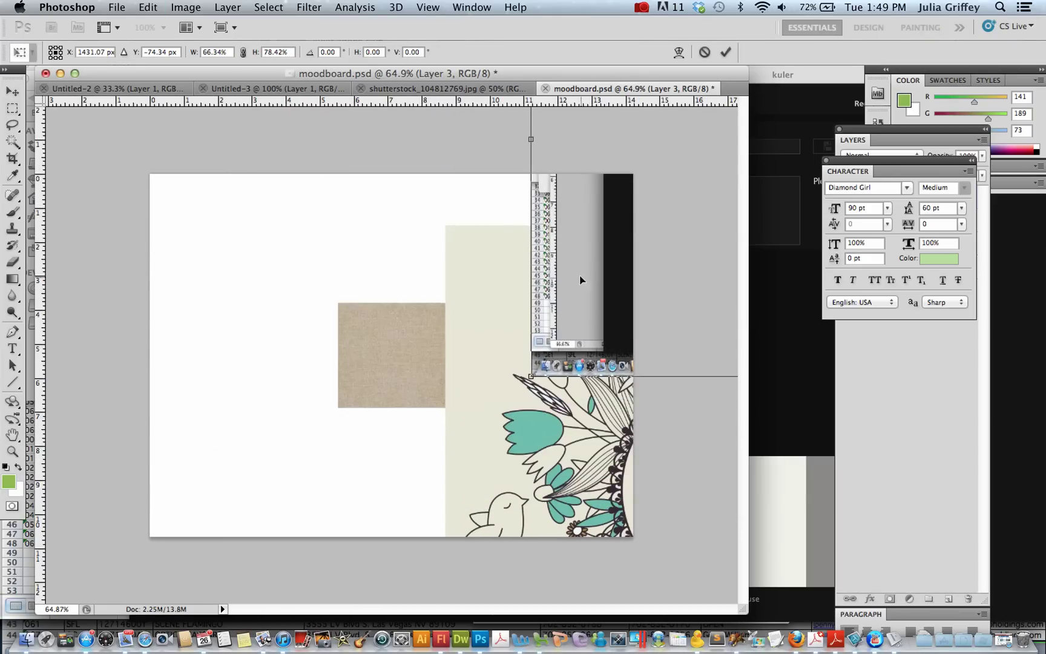
key(super+z)
key(Escape)
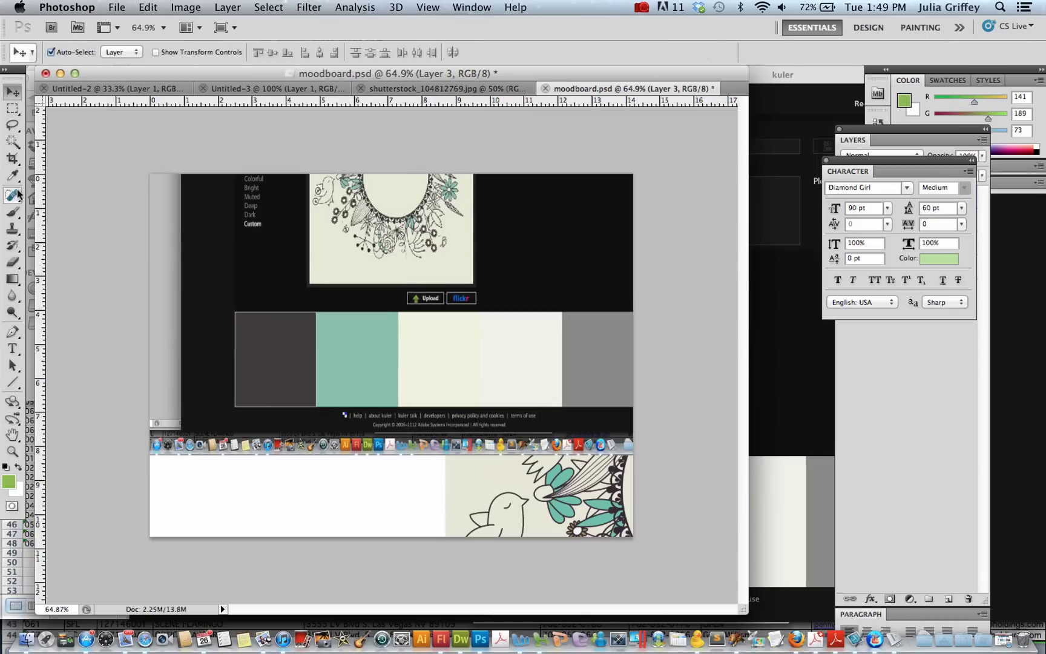
click(12, 108)
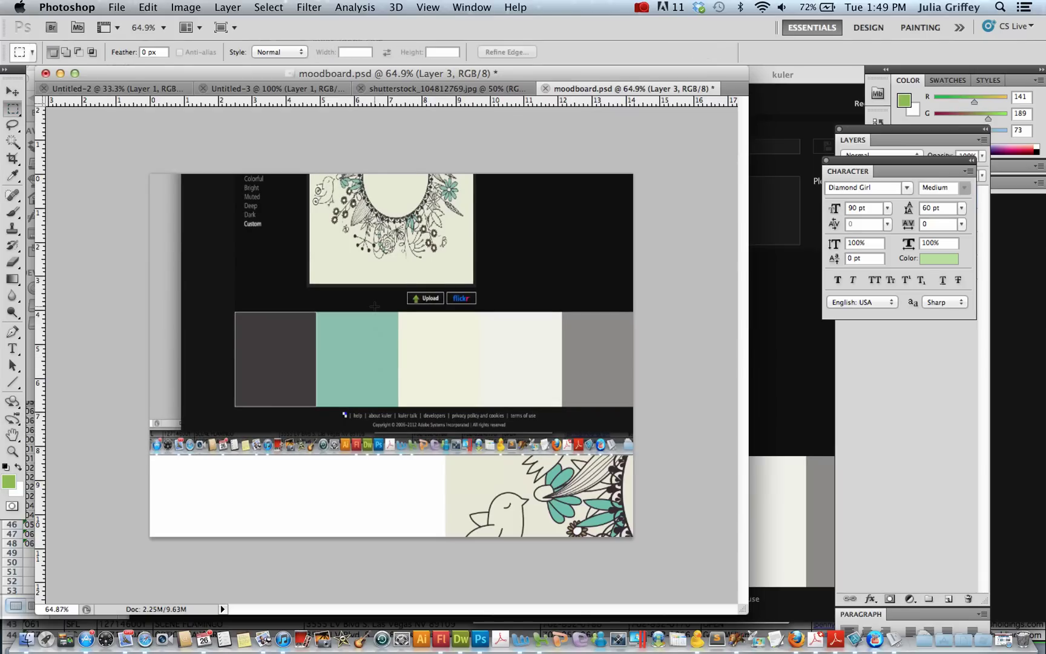
key(super+minus)
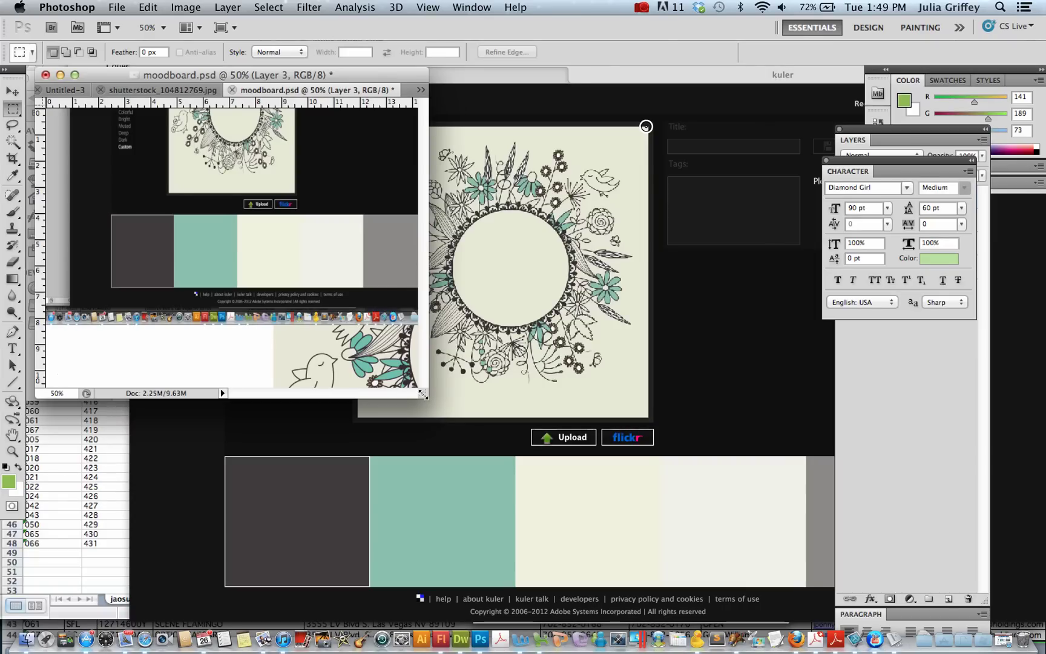
Step: Enlarge the document window and move the Kuler screenshot up and left
drag(422, 394, 818, 613)
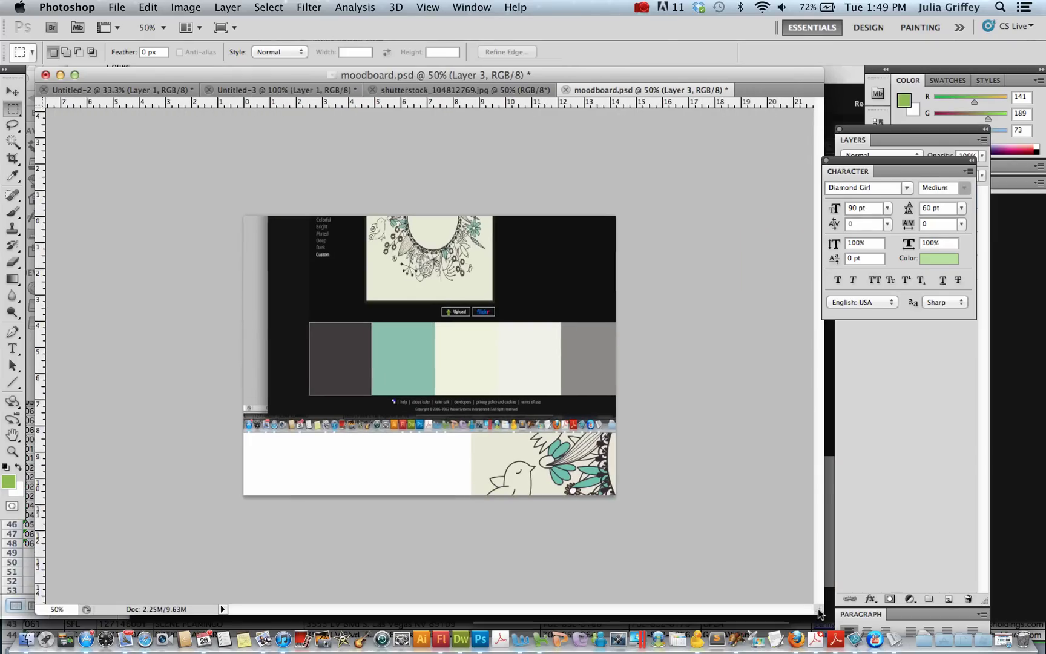
click(12, 91)
drag(512, 387, 455, 357)
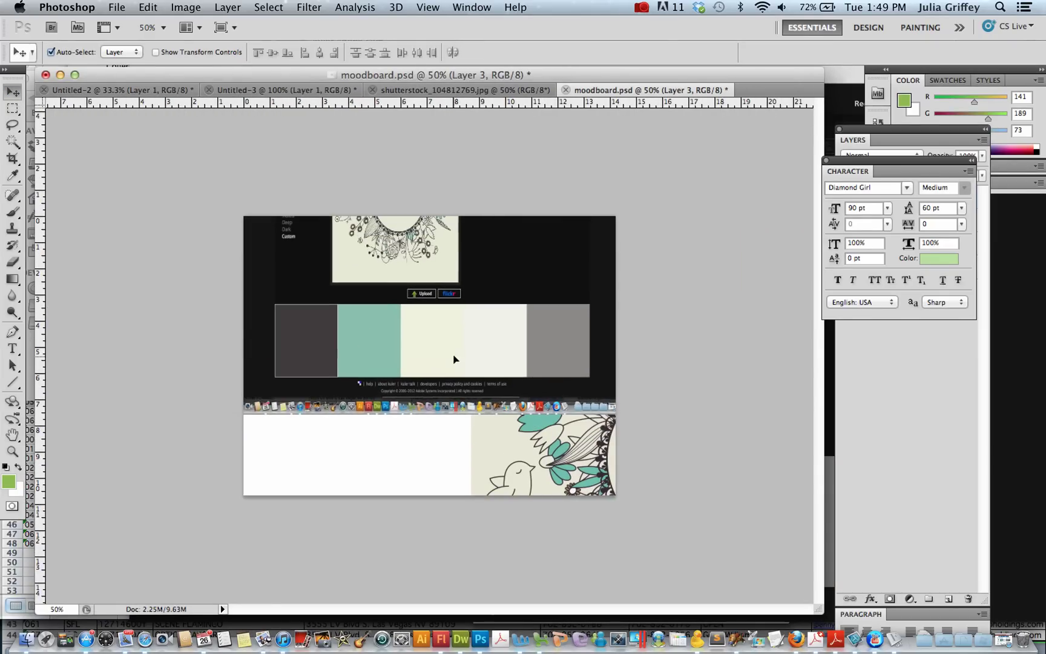
click(12, 109)
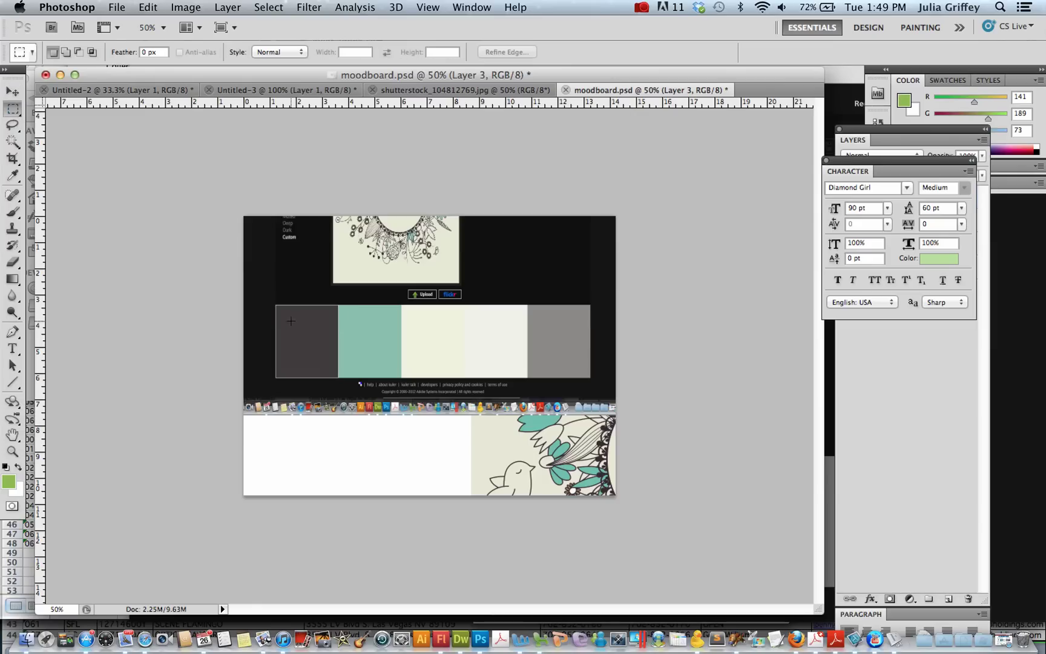
Step: Keep only the five-colour swatch bar by deleting everything outside its selection
drag(282, 324, 587, 366)
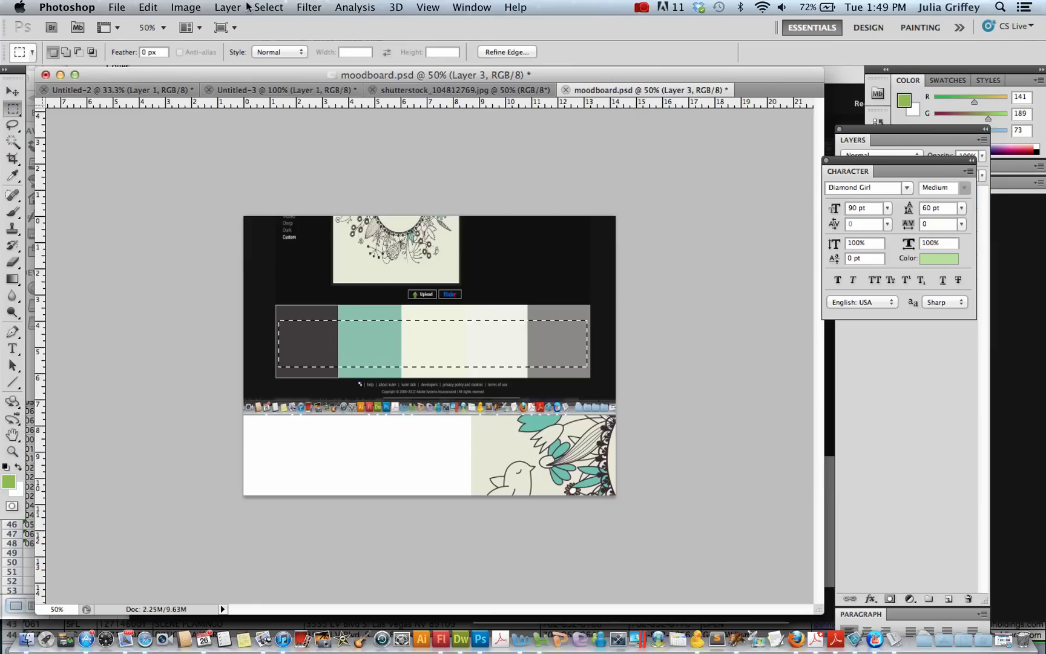
key(super+Tab)
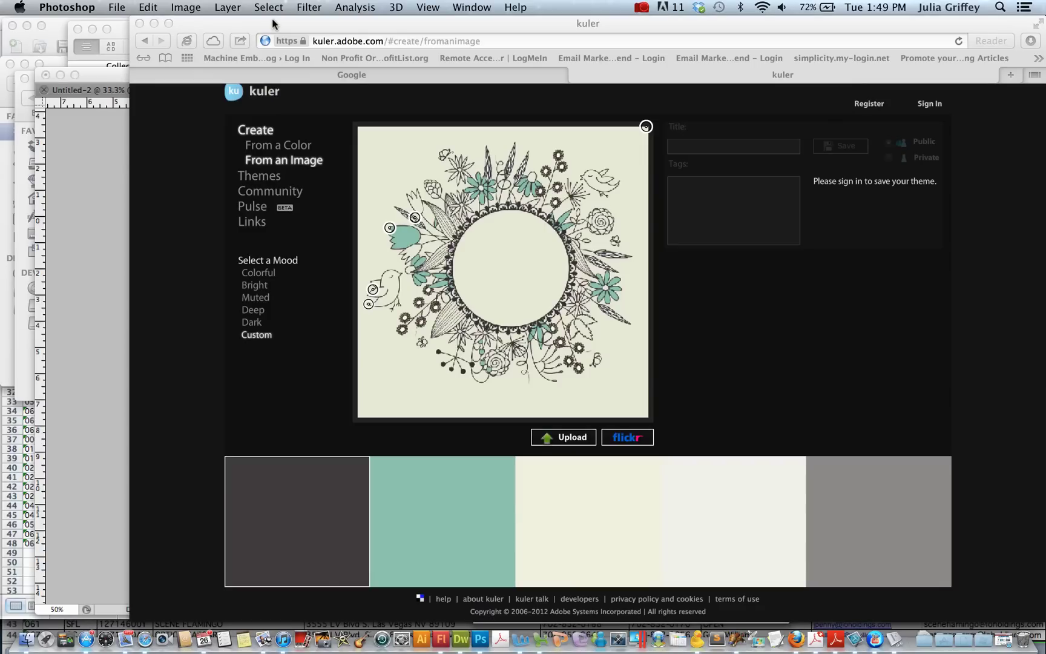
click(484, 643)
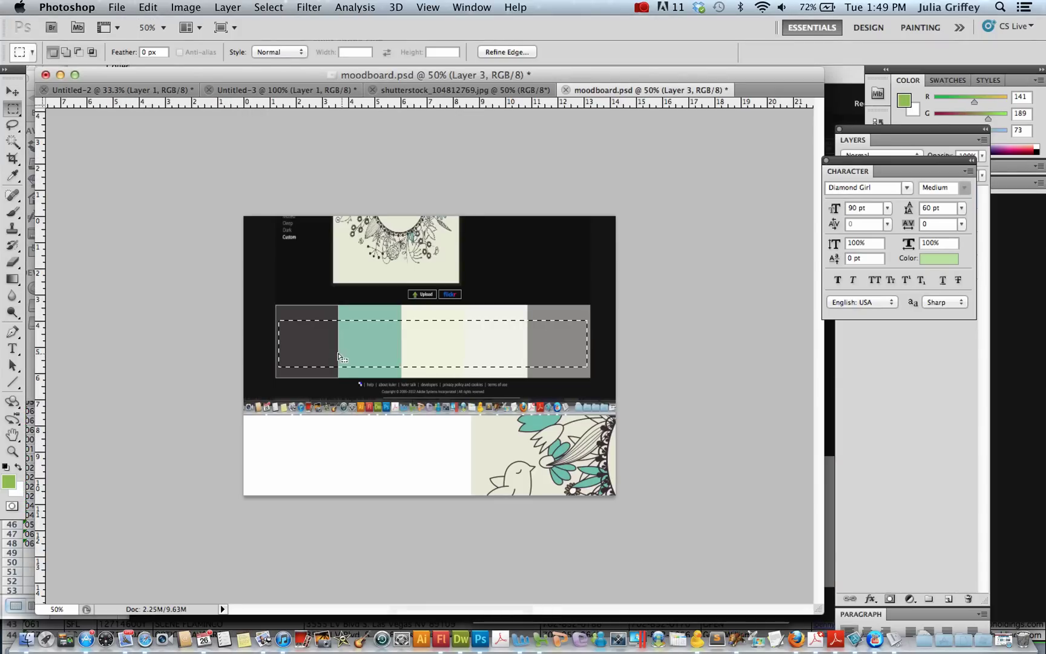
click(268, 7)
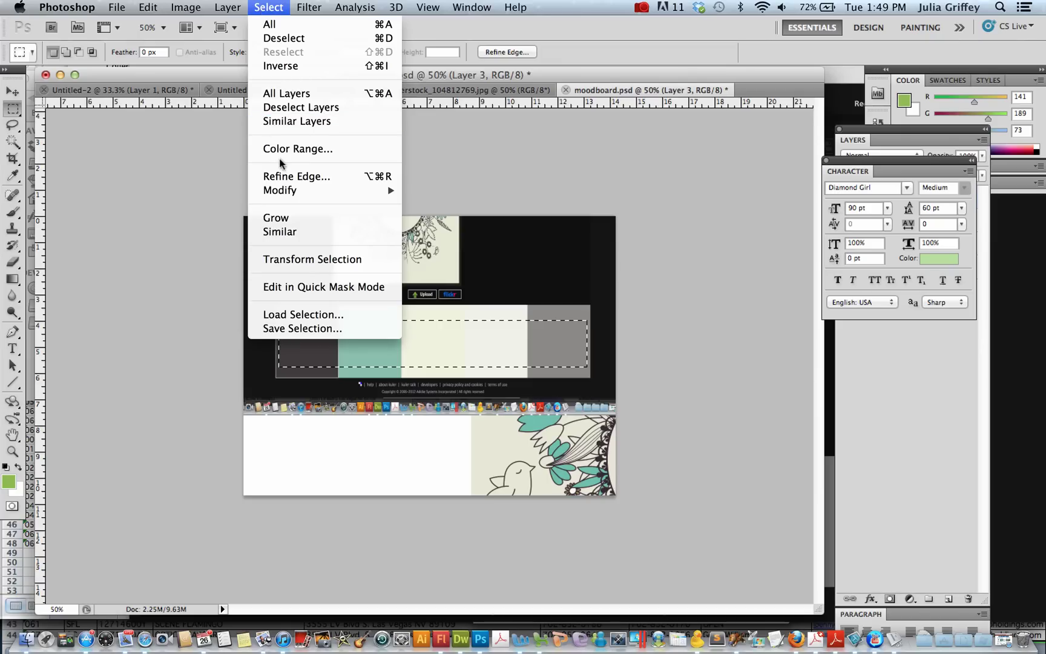
click(282, 63)
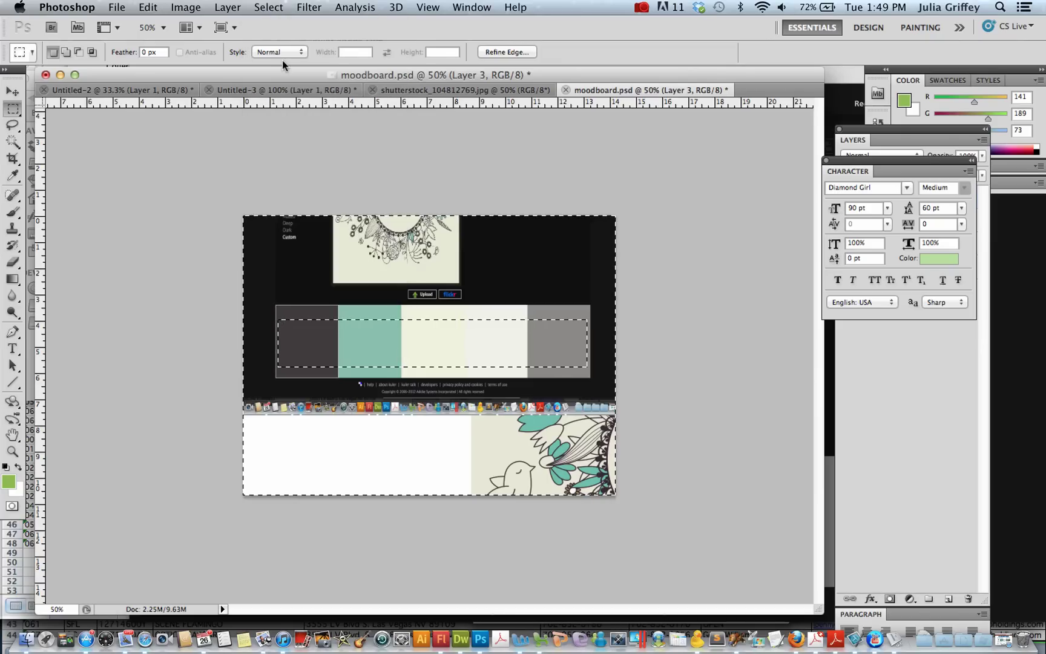
key(Delete)
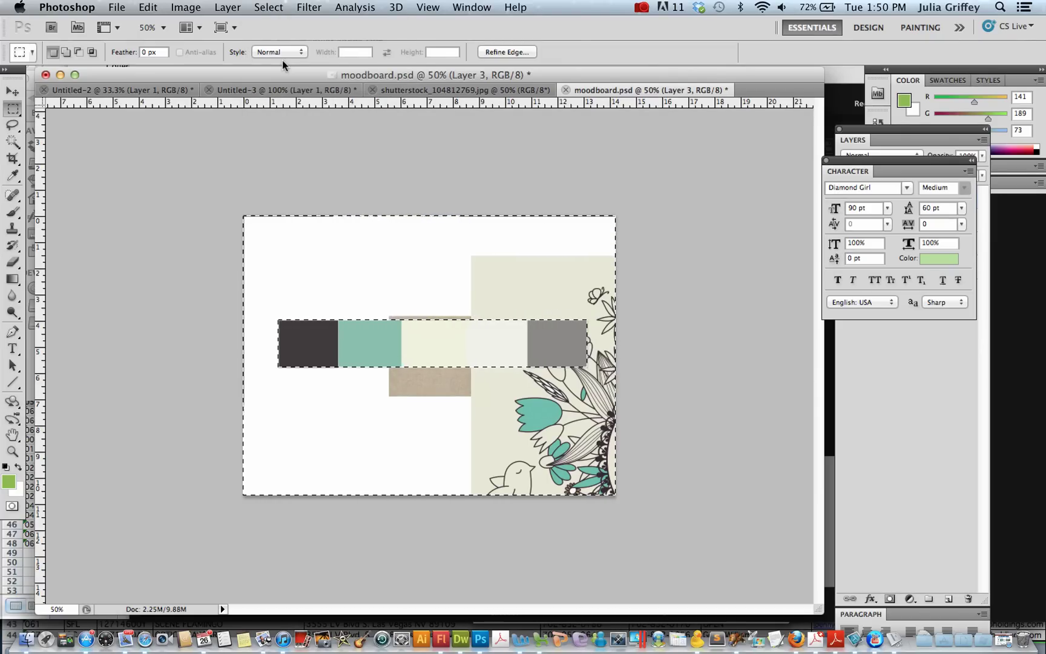
key(ctrl+d)
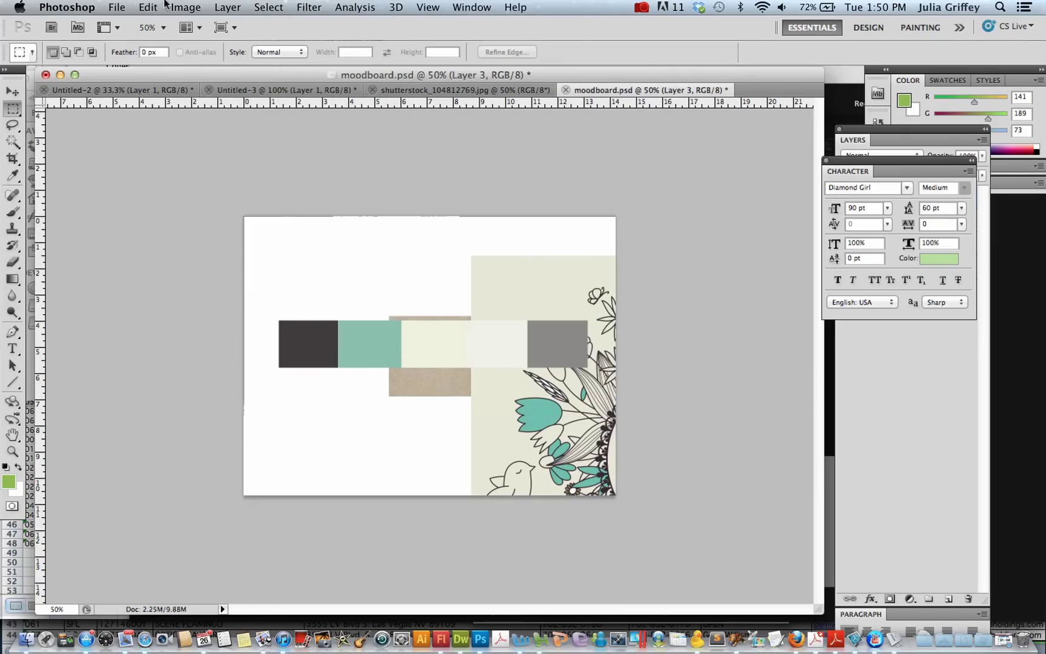
Step: Rotate the swatch strip about 90° and place it as a vertical column near the left edge
click(12, 94)
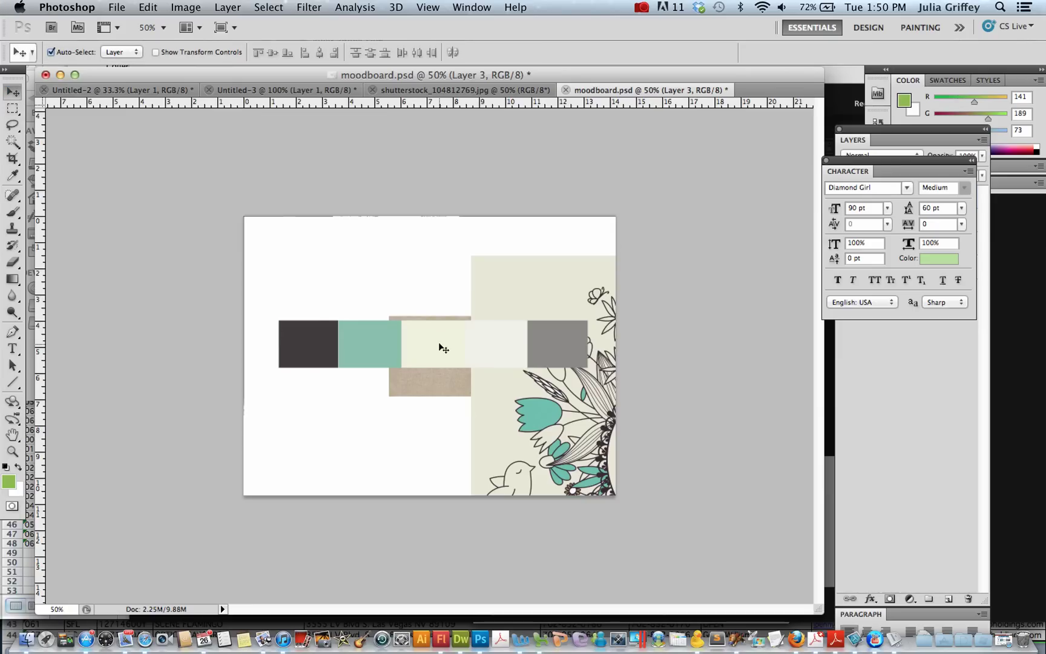
drag(439, 345, 407, 391)
key(super+t)
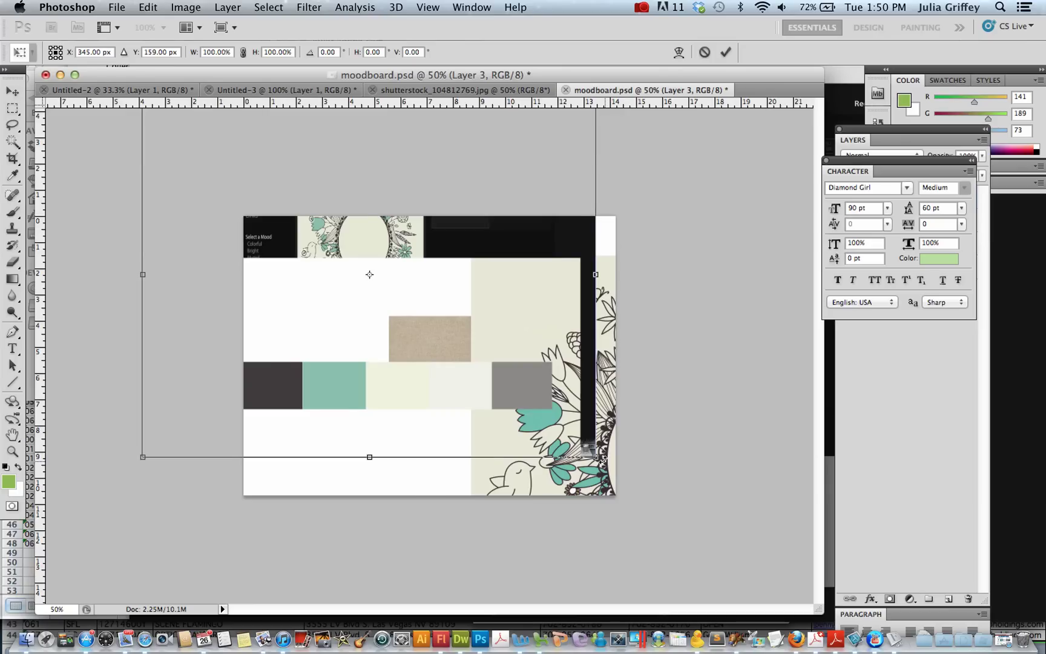
drag(602, 458, 164, 530)
drag(278, 389, 328, 432)
drag(268, 546, 234, 562)
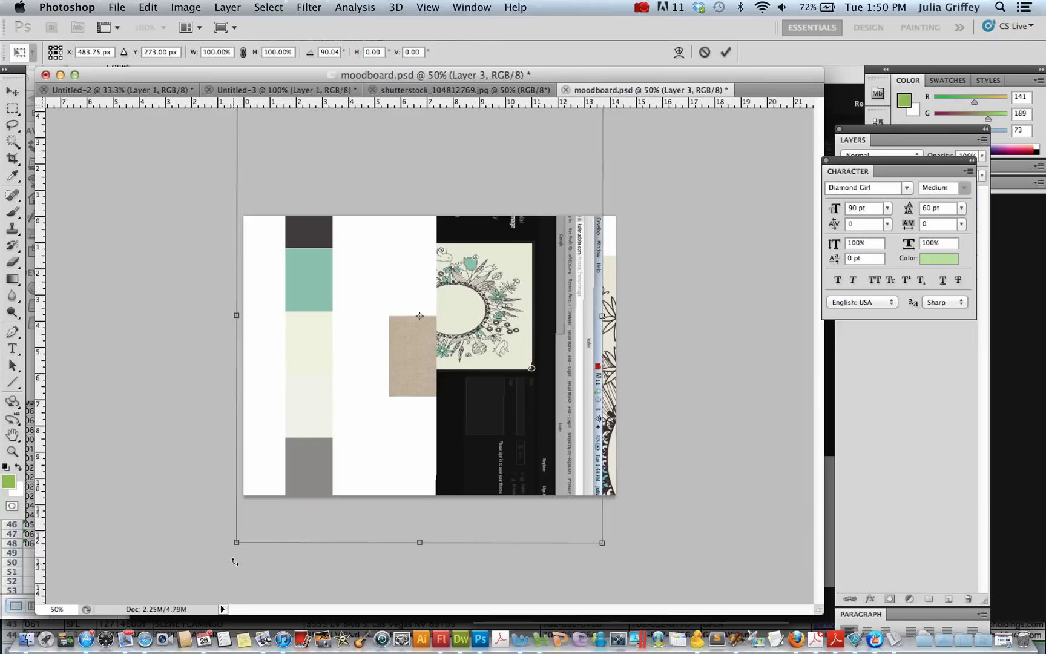
key(Return)
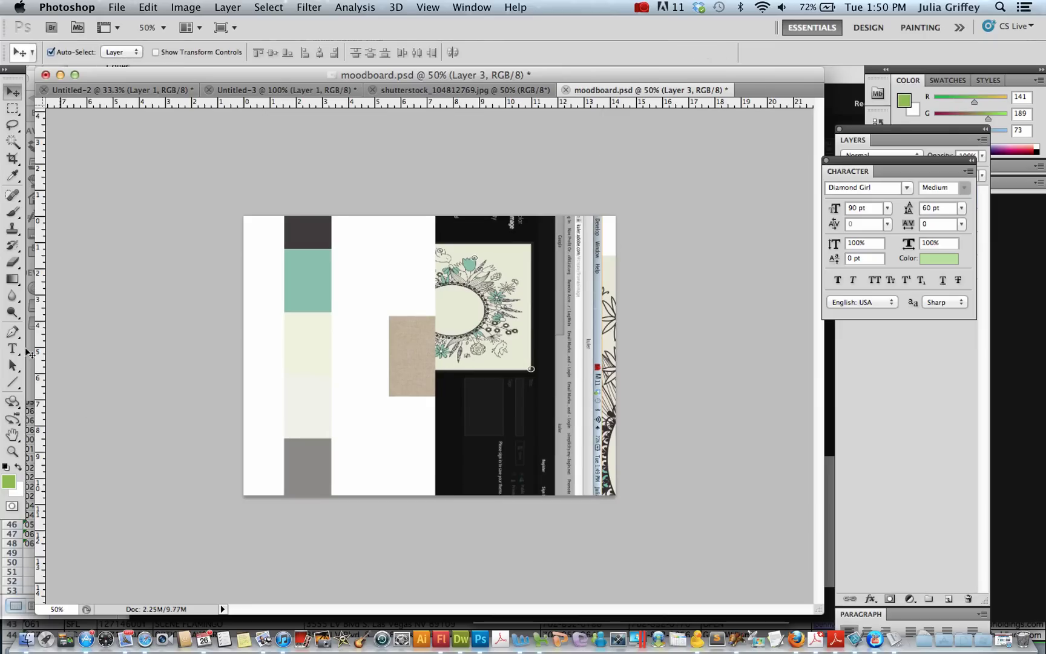
Step: Delete the leftover screenshot area on the canvas's right side
click(12, 108)
drag(416, 164, 746, 586)
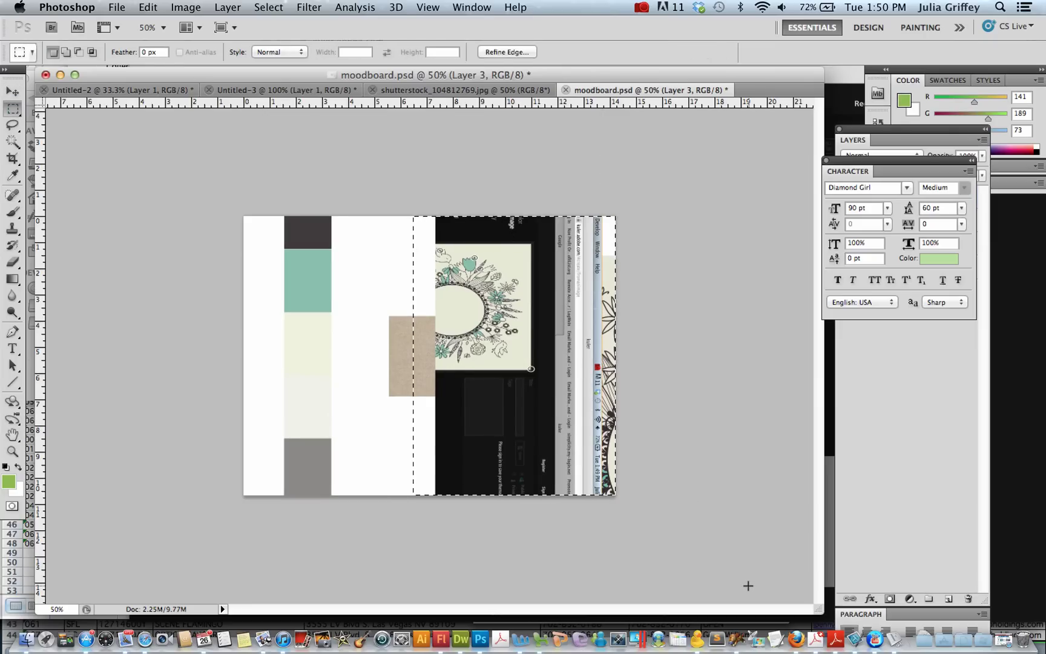
key(Delete)
key(super+d)
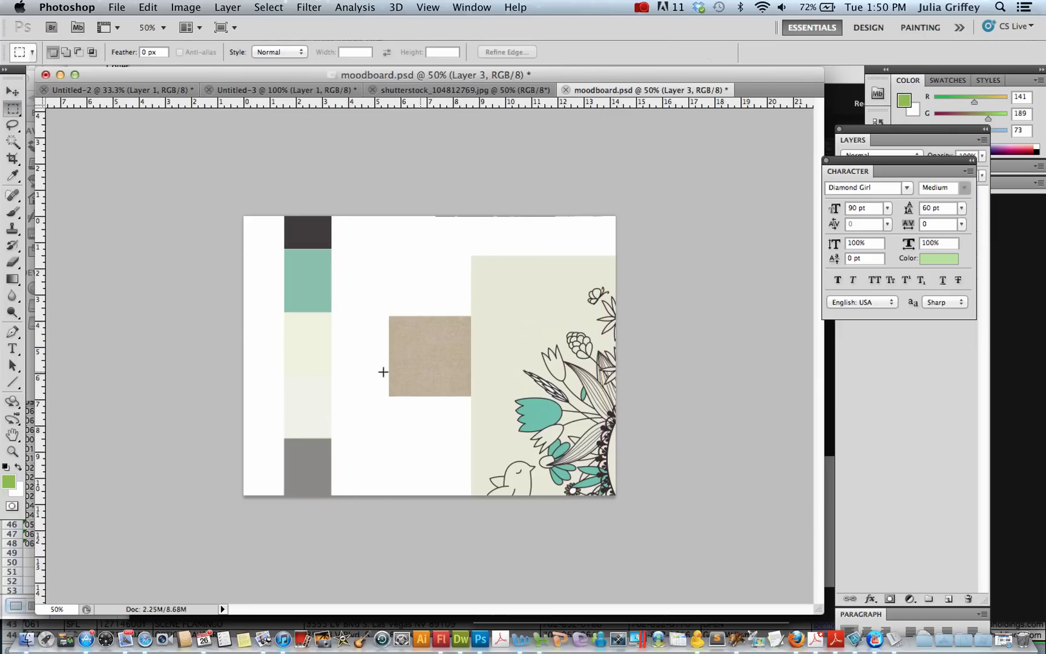
Step: Nudge the colour column into place, make Layer 3 active, and save the moodboard
click(12, 92)
click(396, 342)
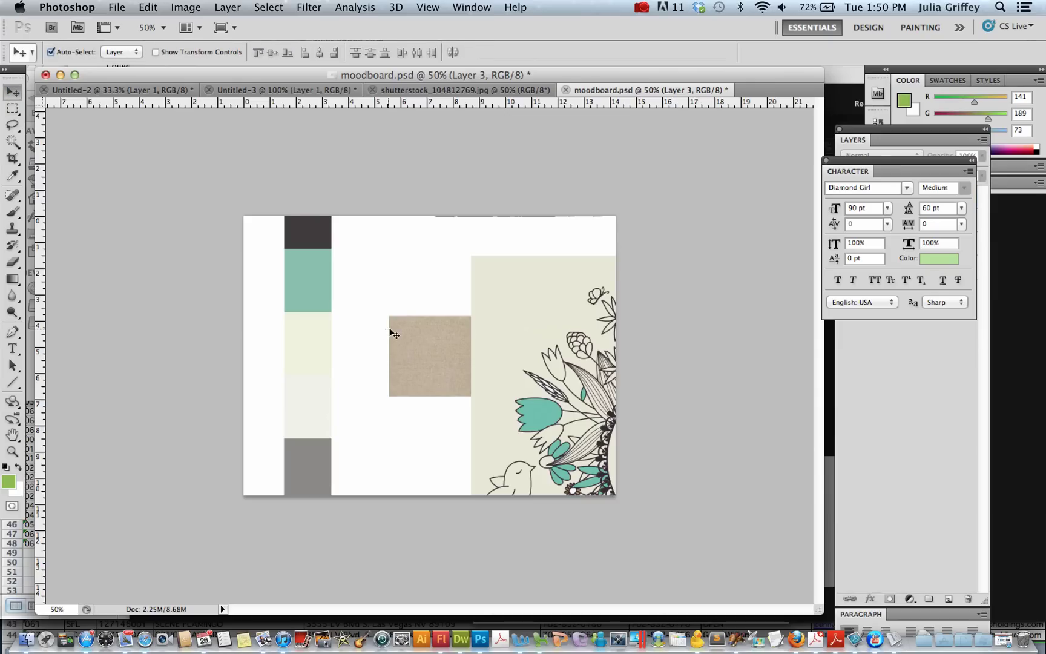
mouse_move(419, 341)
mouse_down()
mouse_move(387, 293)
mouse_move(424, 339)
mouse_move(418, 359)
mouse_move(415, 334)
mouse_up()
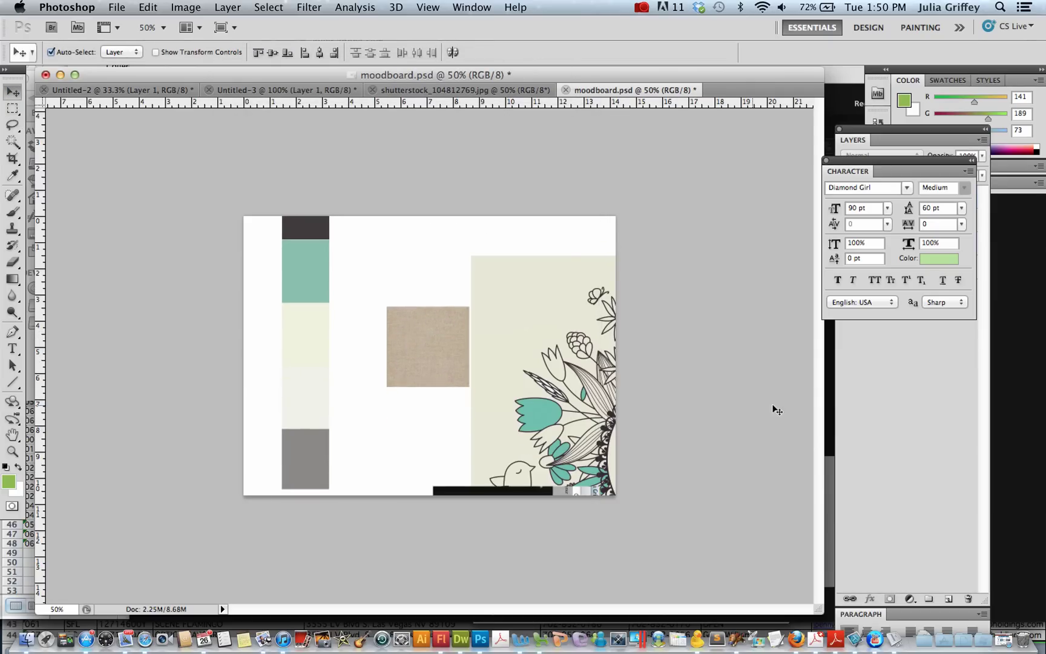
click(926, 357)
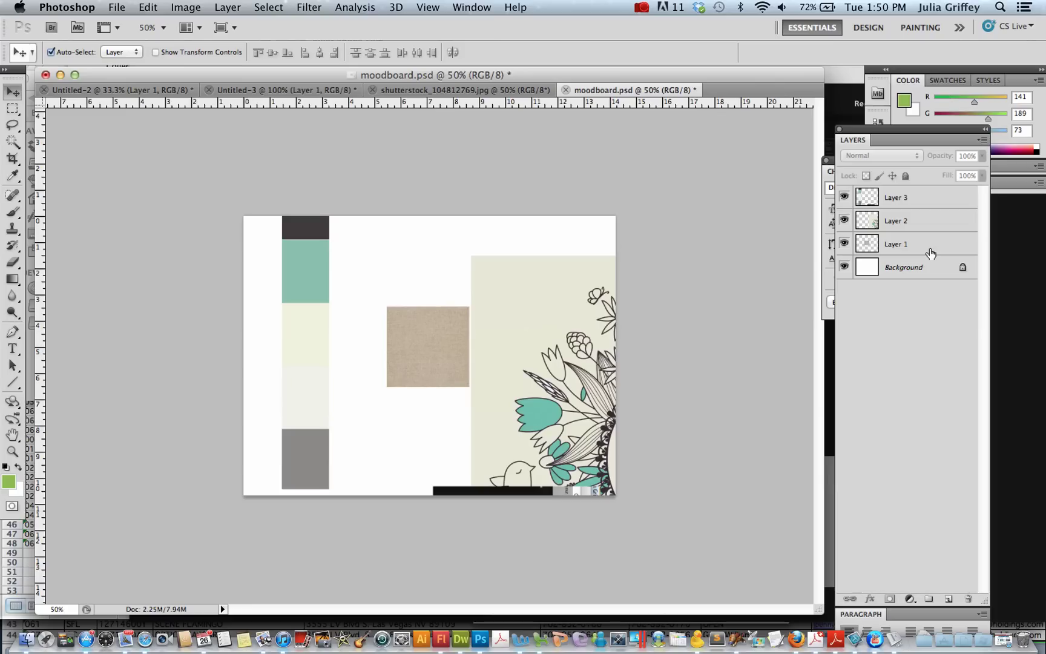
click(13, 108)
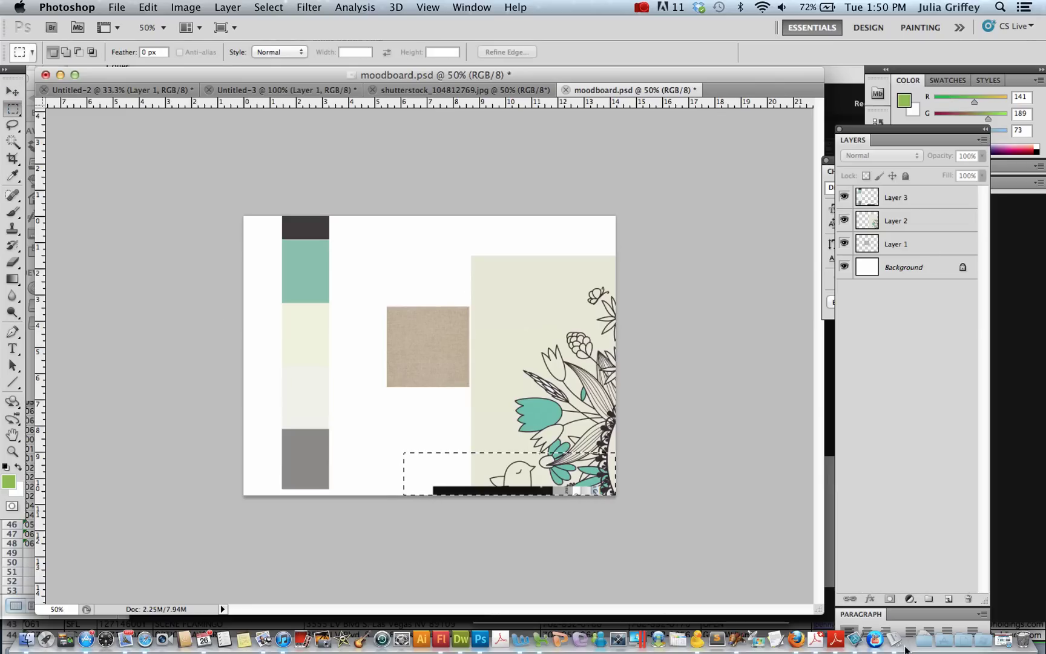
click(897, 202)
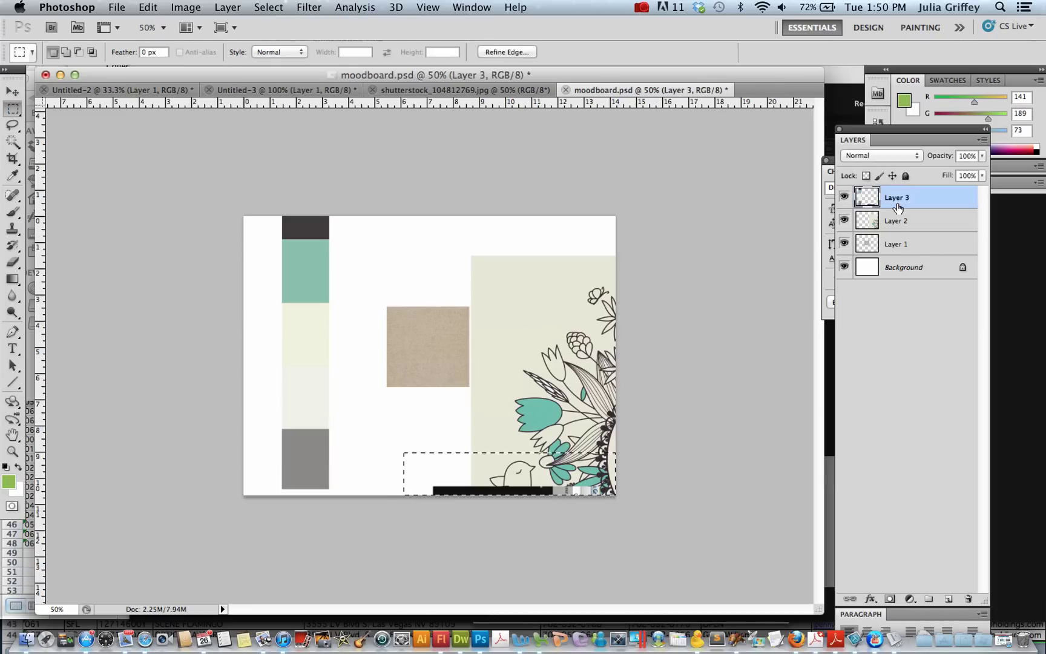
key(super+s)
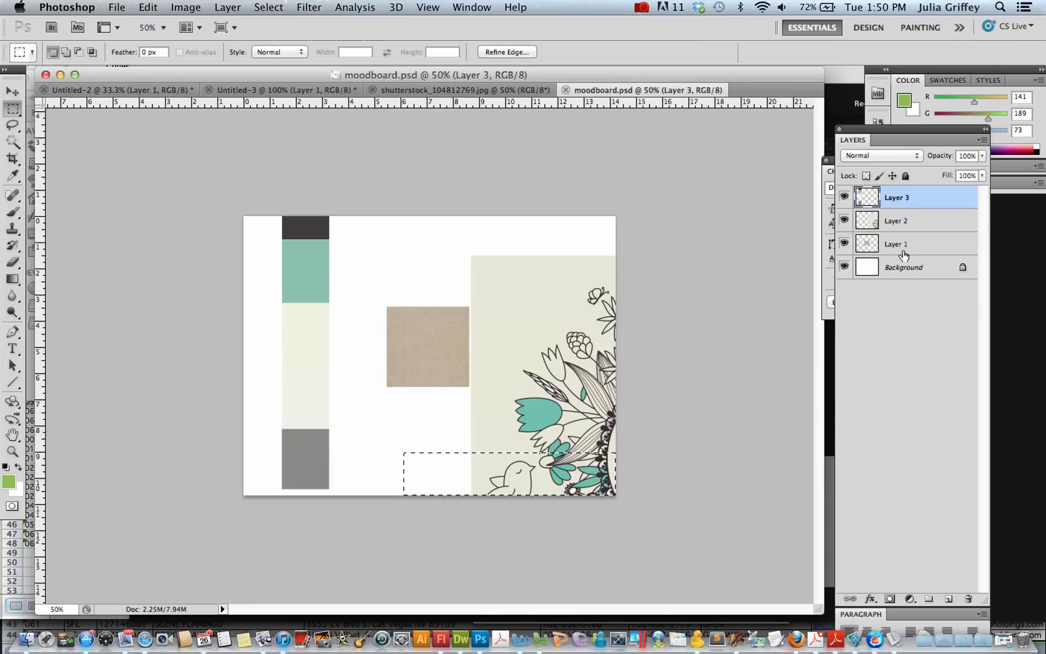
click(896, 248)
Step: Copy the linen square into a full-height left band and move the swatch column beside it
key(super+d)
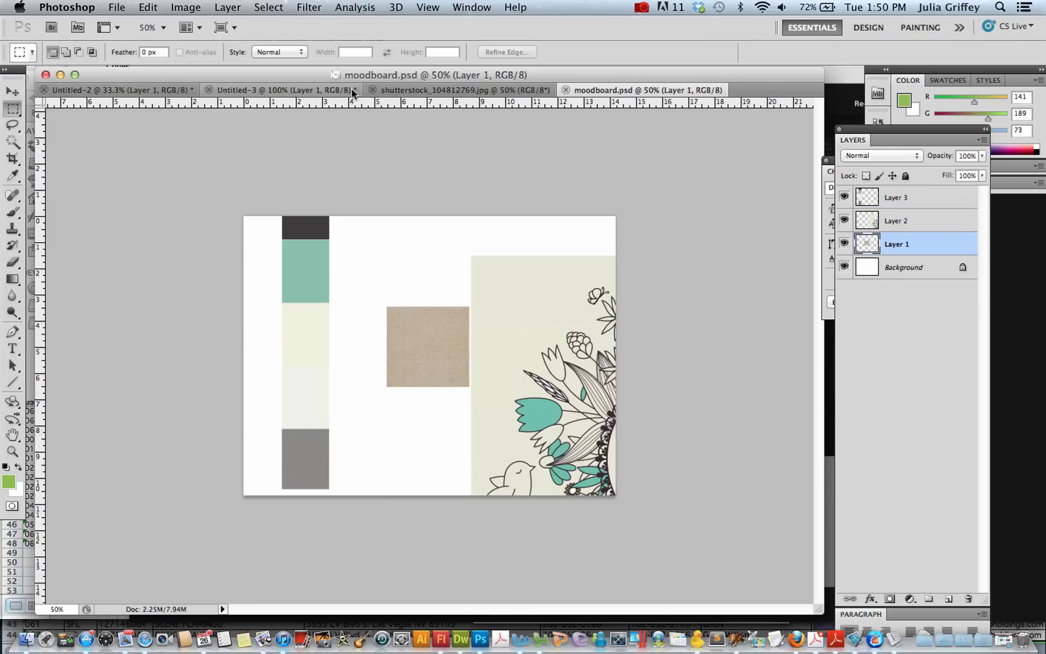
click(12, 91)
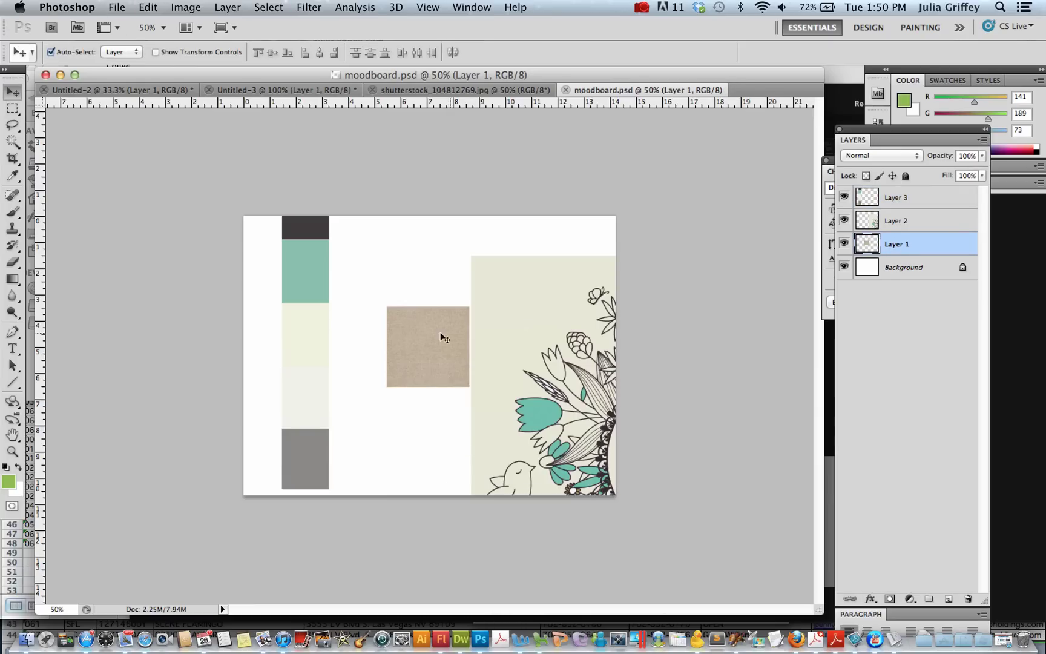
drag(423, 346, 287, 312)
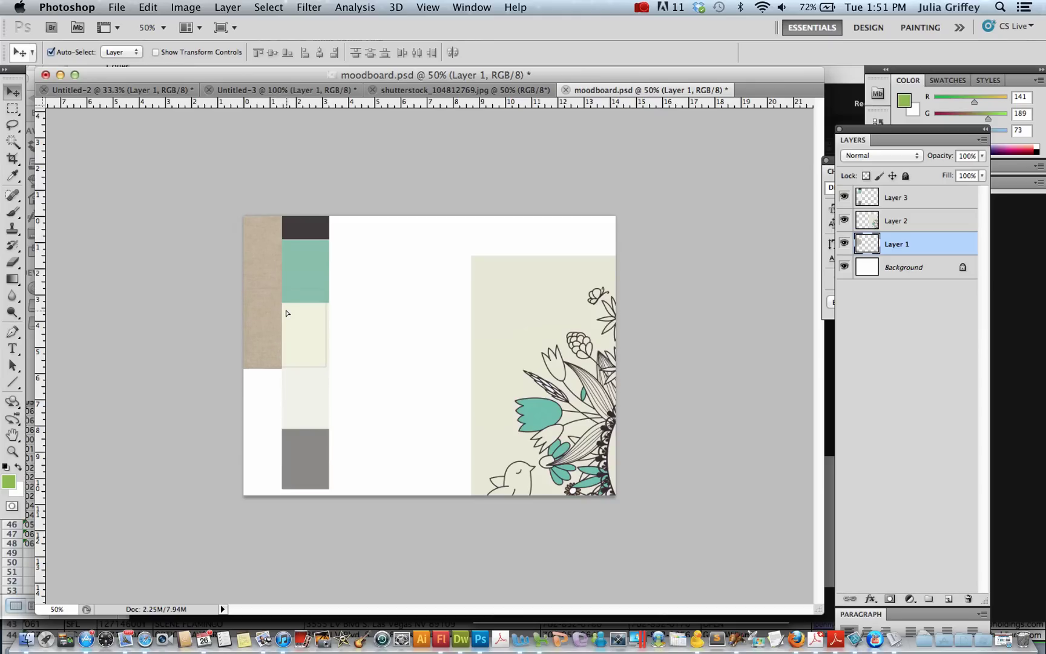
drag(287, 312, 256, 454)
key(super+j)
key(super+j)
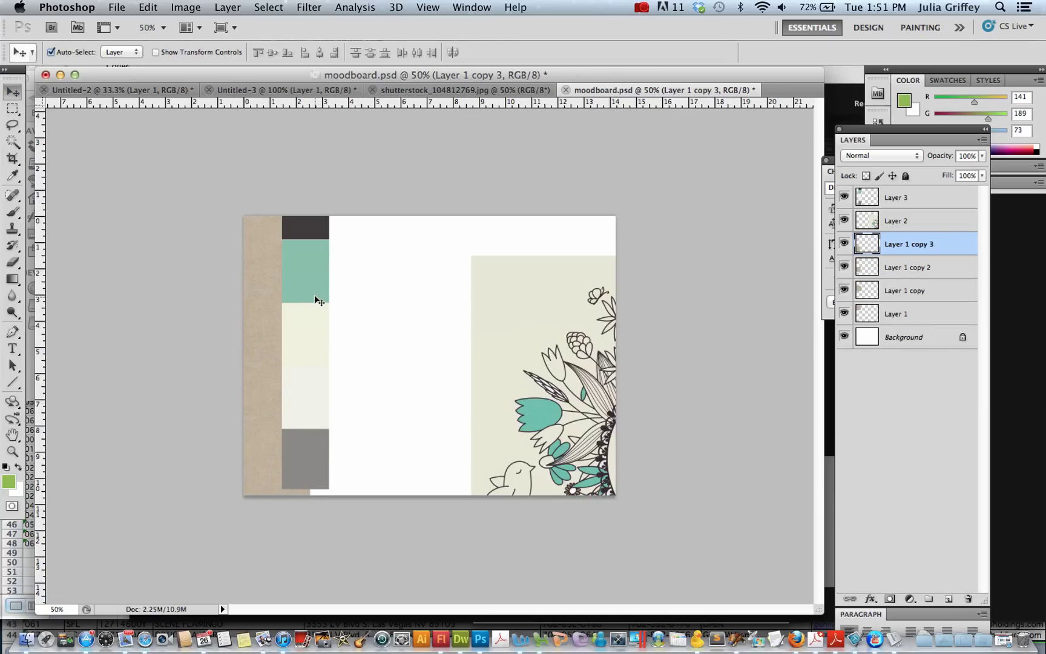
drag(316, 299, 330, 320)
Step: Delete the leftover strip along the top edge of the board
click(12, 109)
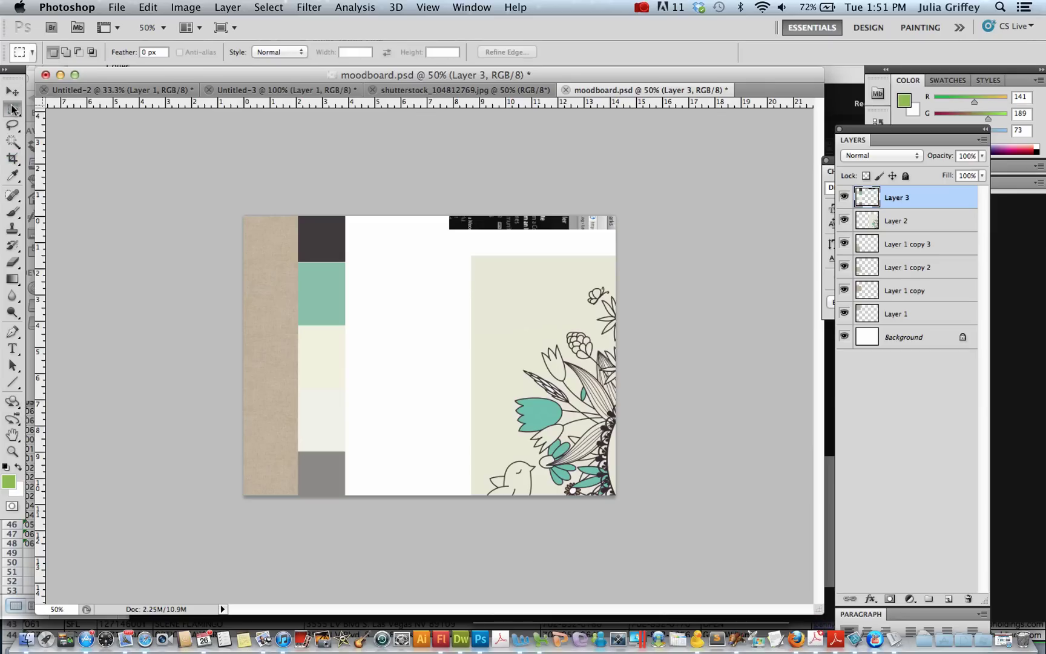
drag(432, 174, 703, 239)
key(Delete)
key(super+d)
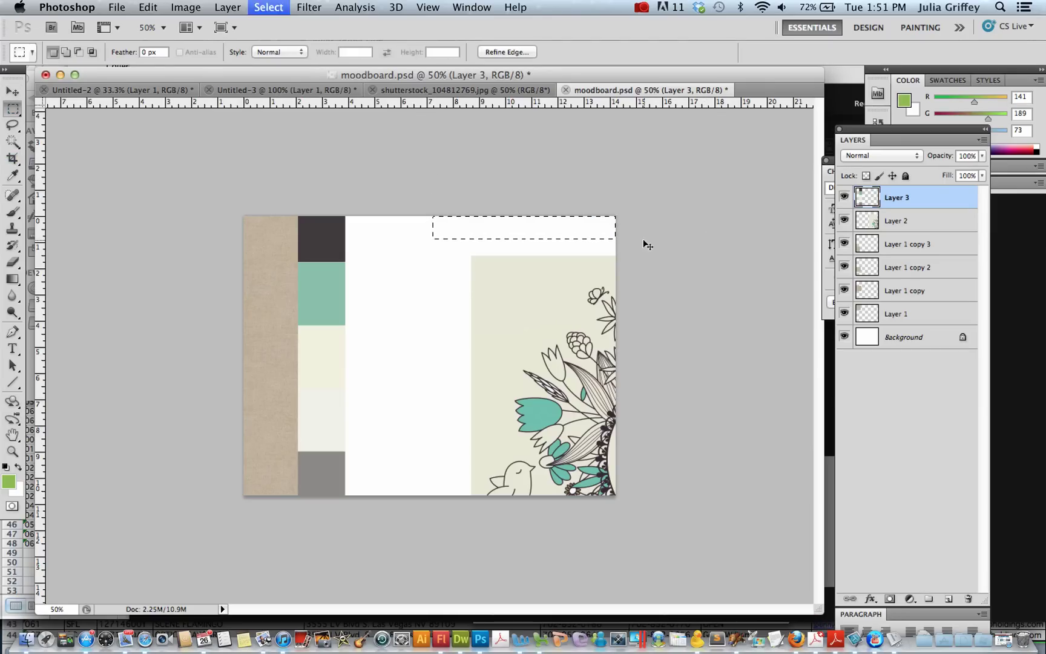
Step: Scale the floral frame to about 48% and place it in the lower-right corner
click(13, 91)
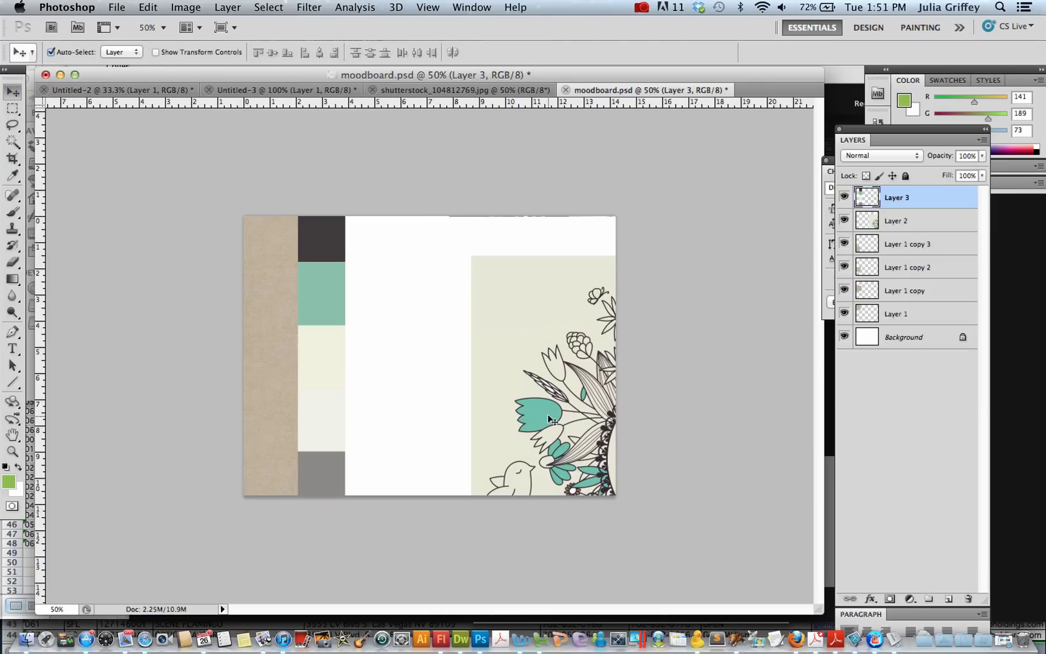
click(519, 402)
drag(556, 397, 422, 271)
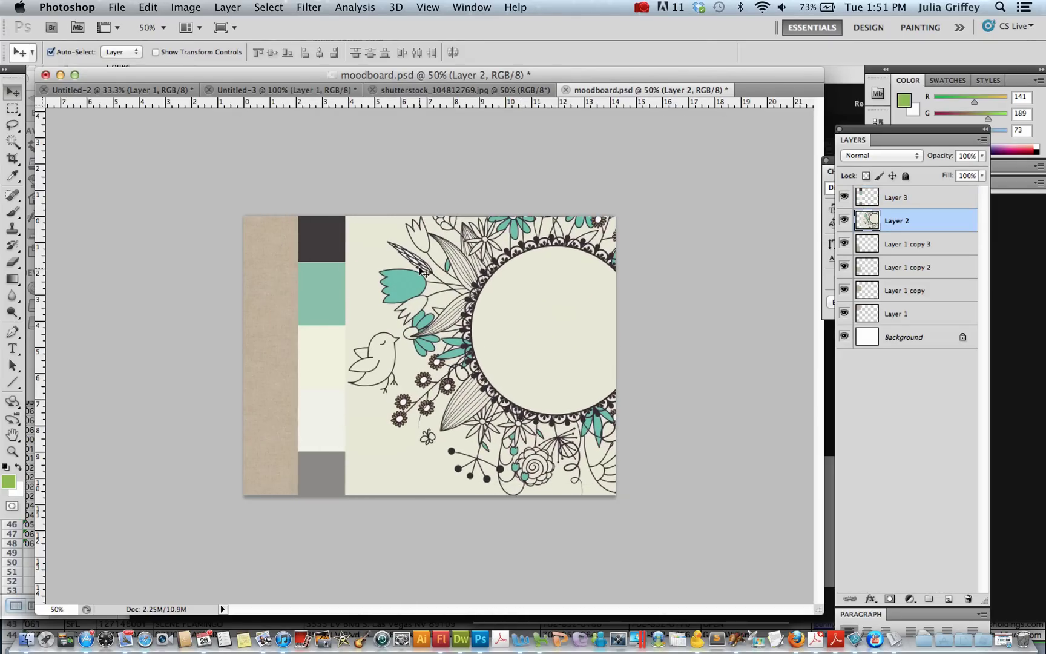
key(super+t)
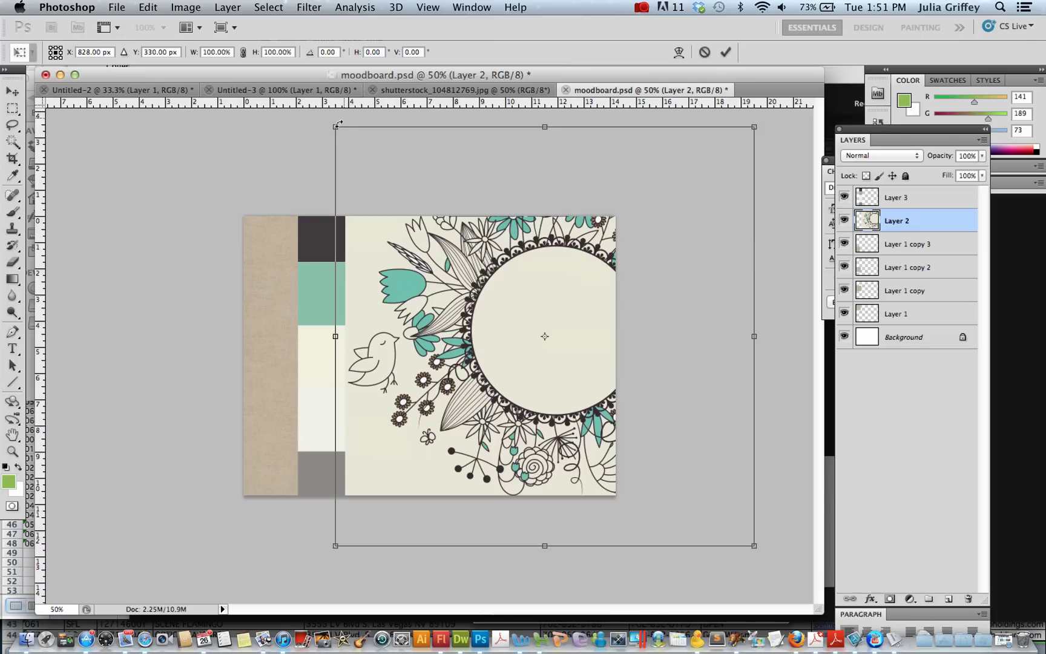
drag(337, 124, 522, 301)
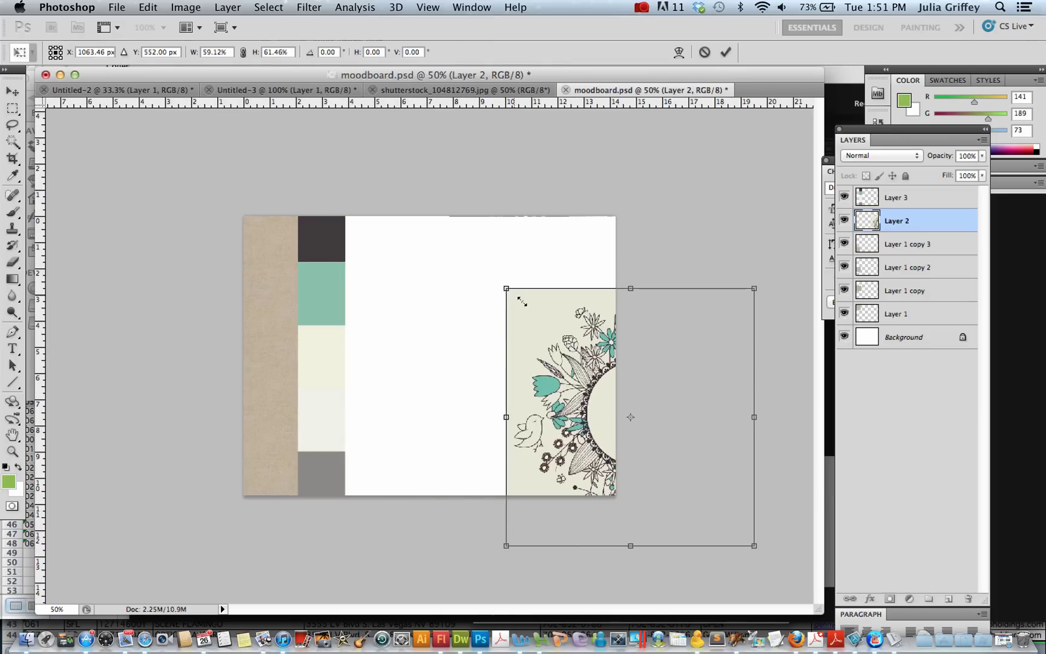
drag(563, 353, 438, 340)
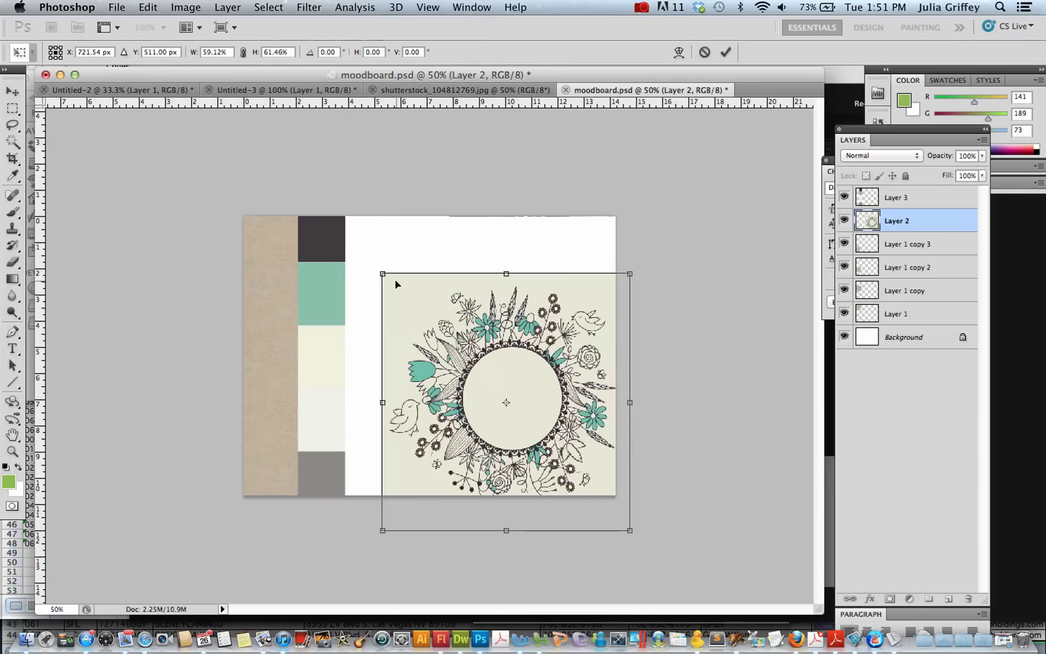
drag(383, 273, 422, 328)
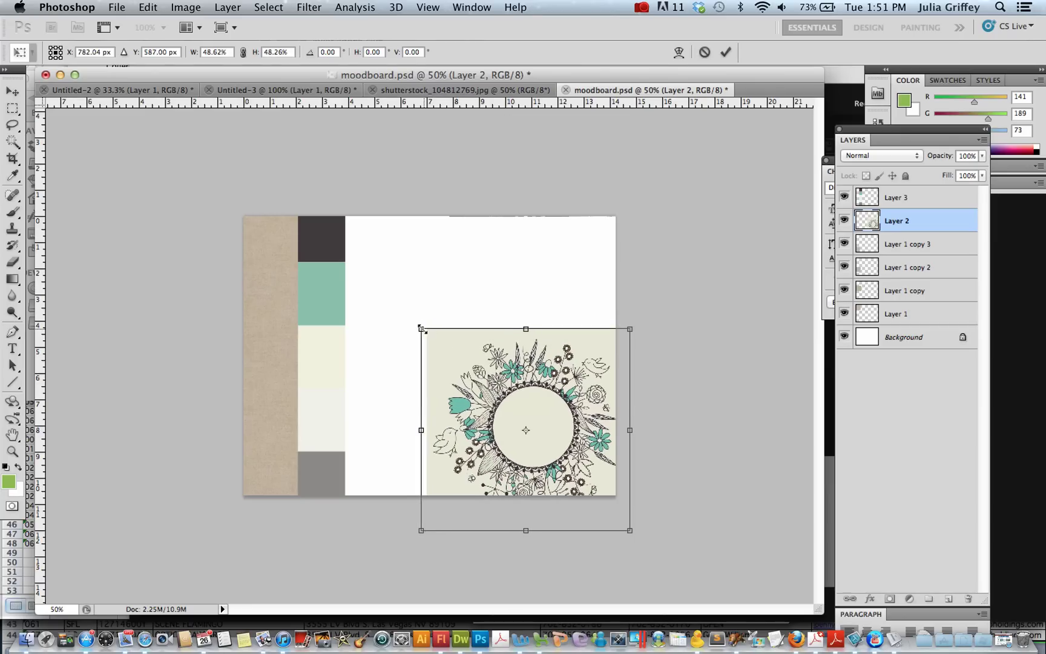
key(Return)
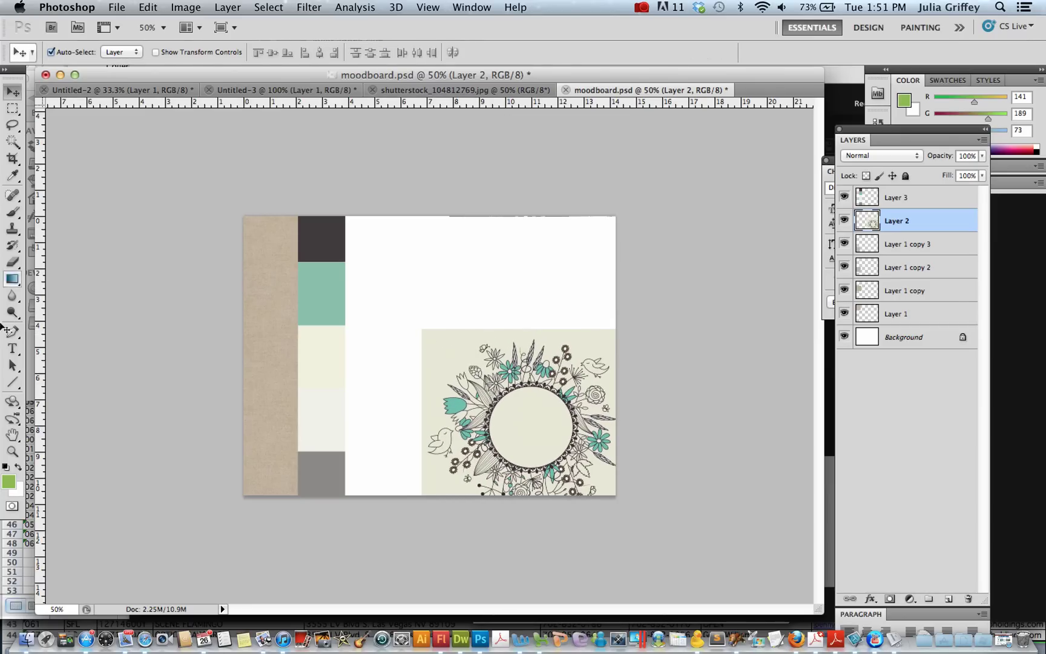
Step: Type 'Machine Embroider' near the top in the sampled dark grey swatch colour
click(12, 349)
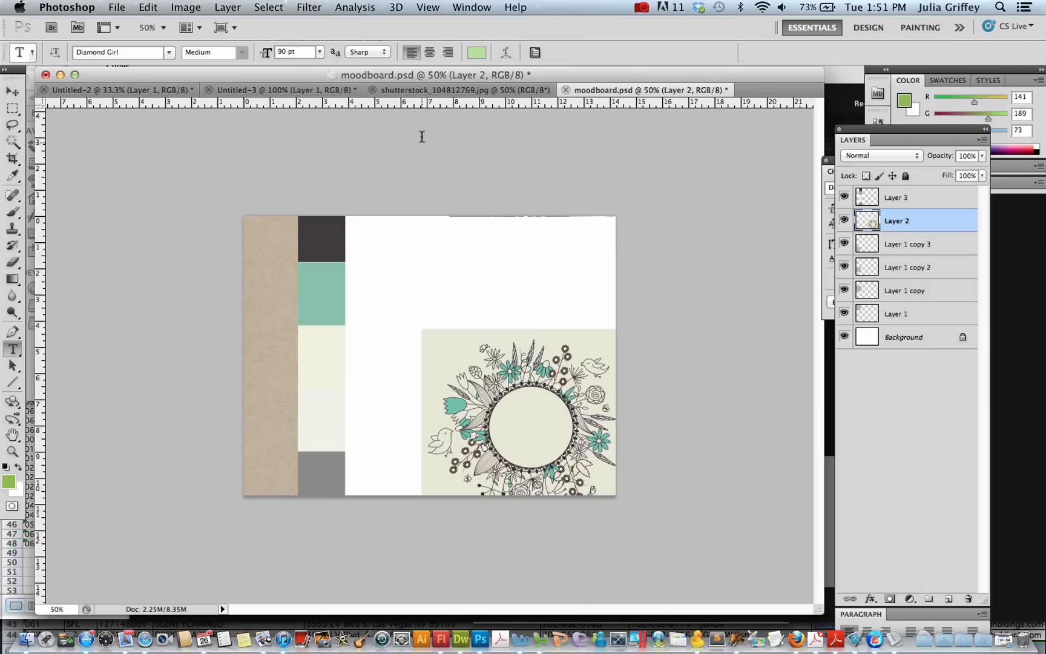
click(477, 52)
click(325, 249)
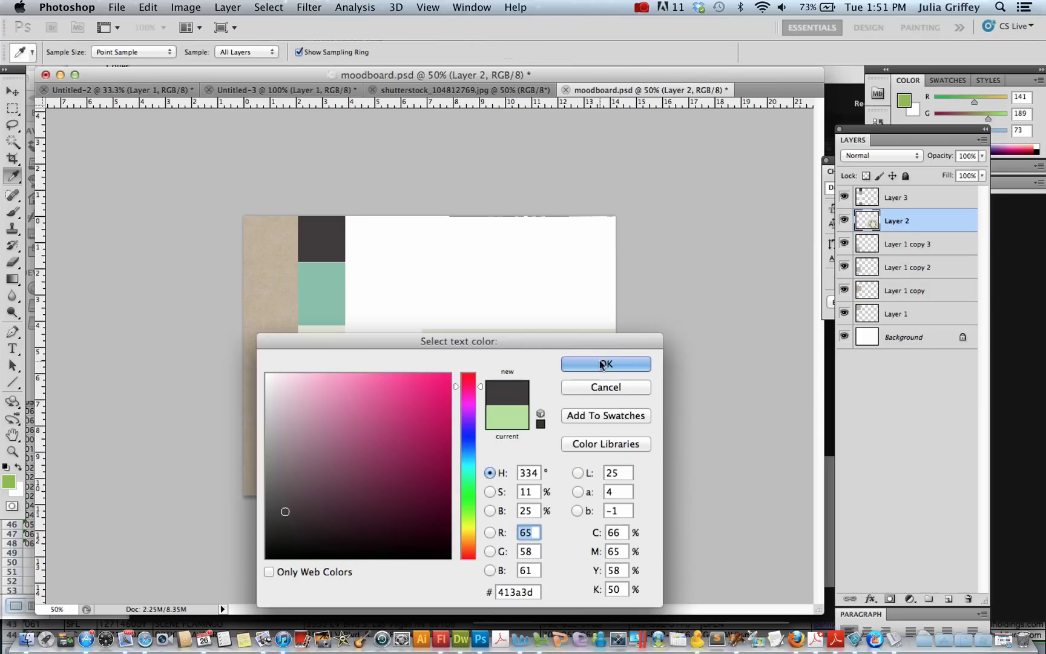
click(601, 363)
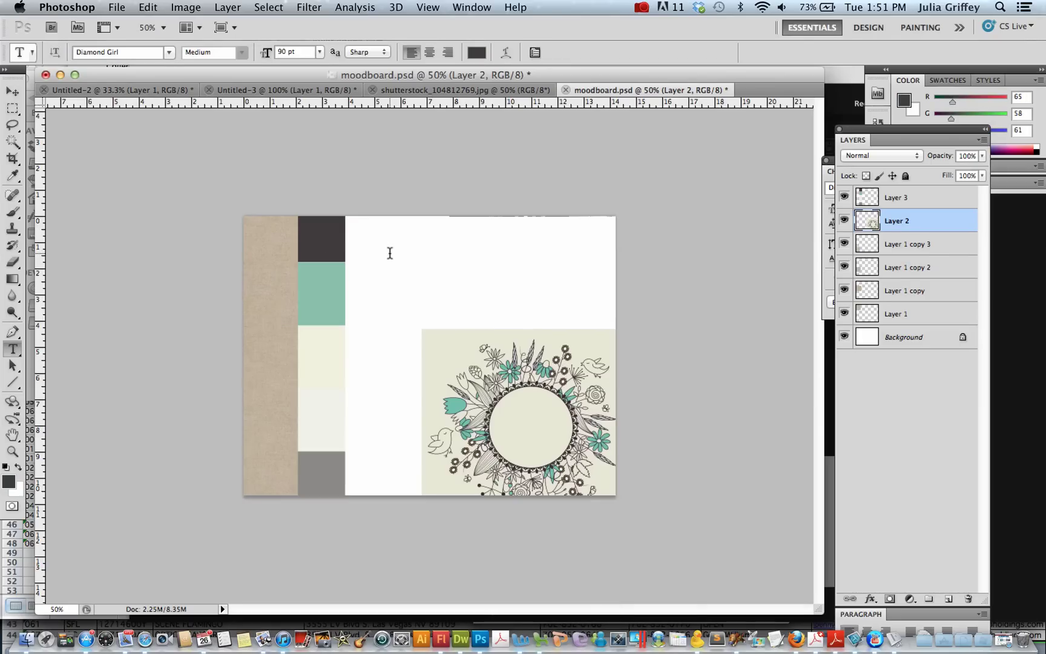
click(390, 252)
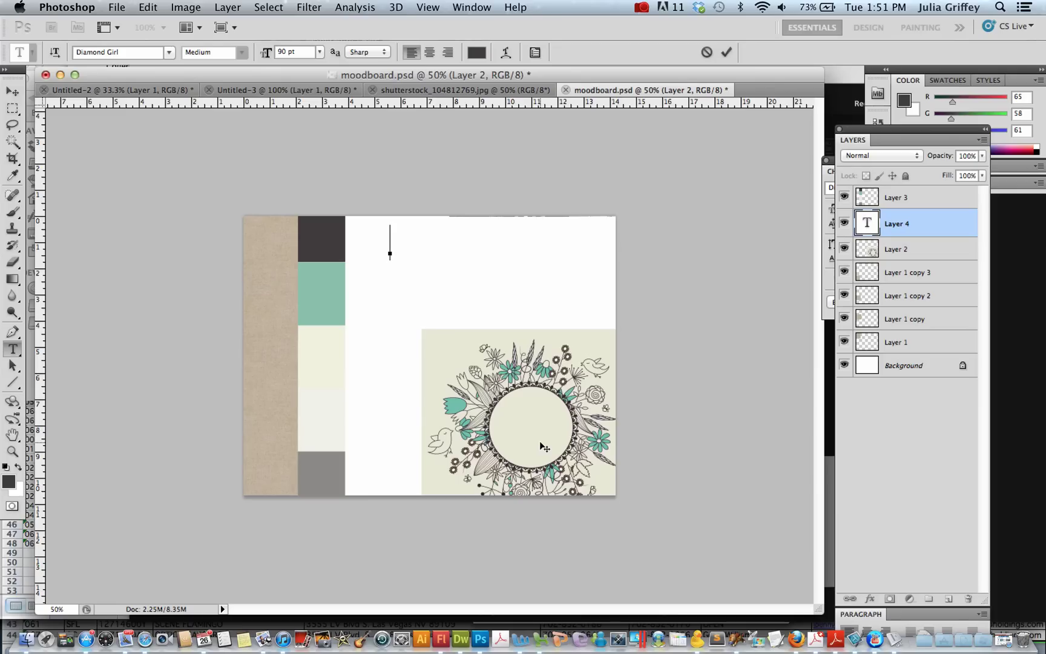
text(Mac)
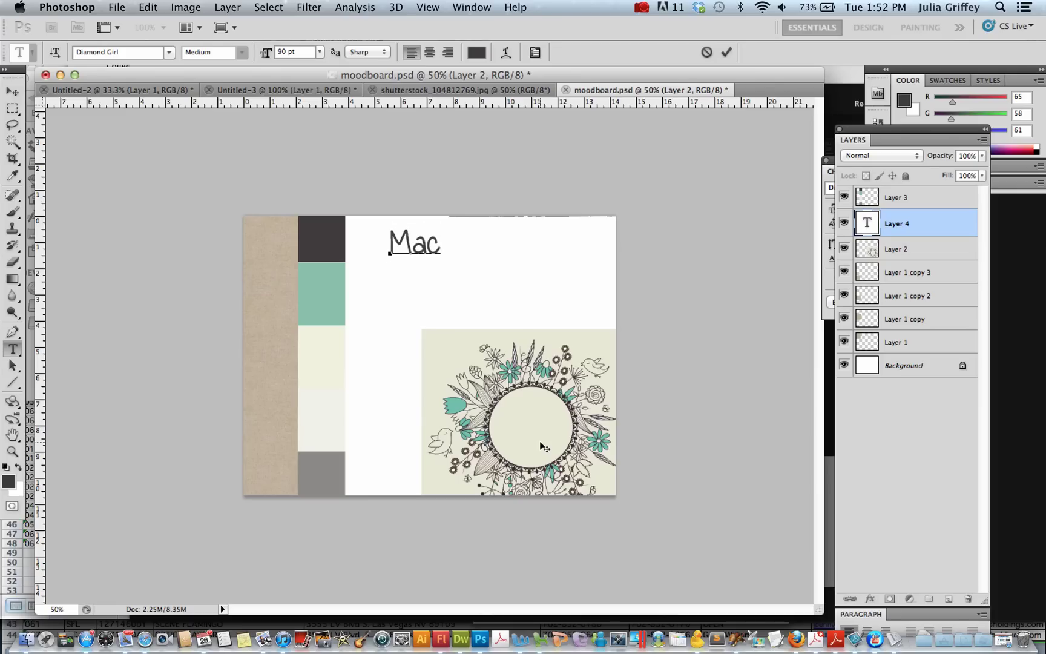
text(hine E)
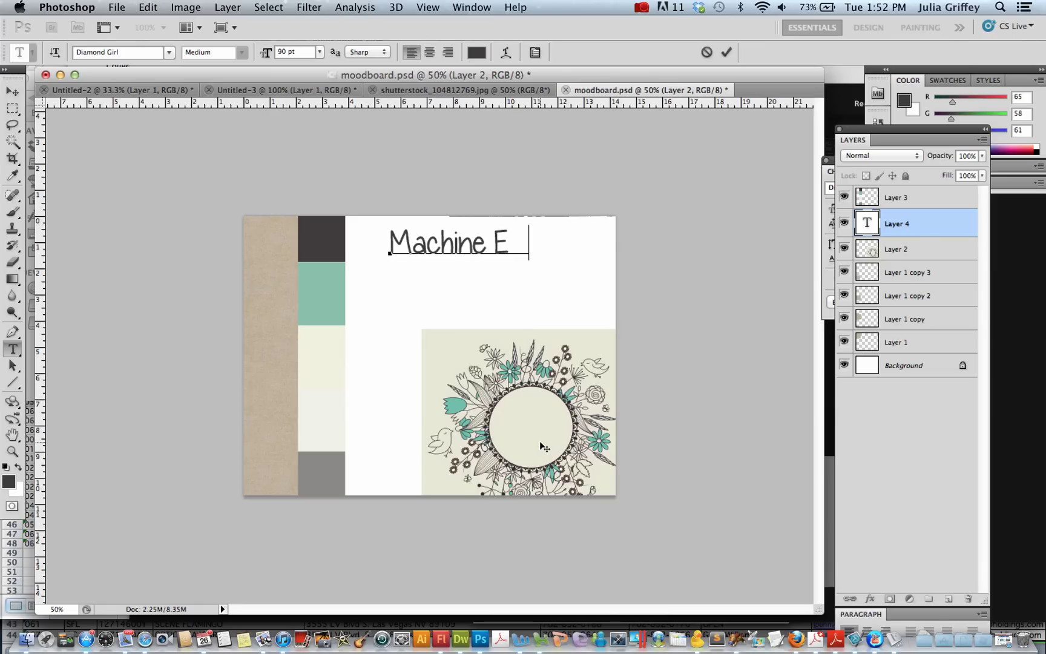
text(mbroi)
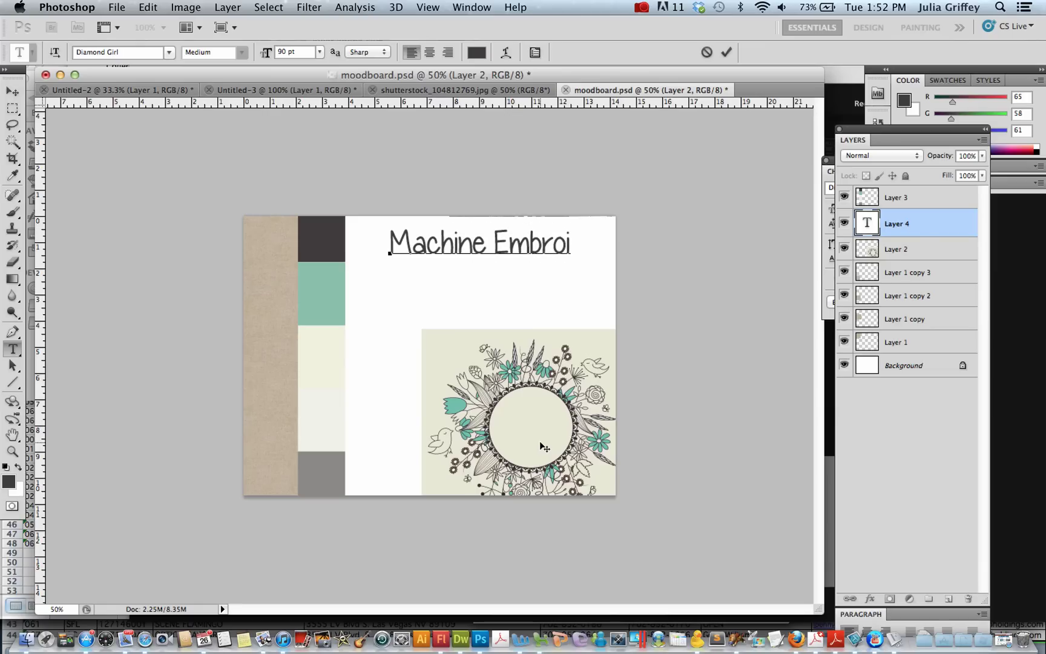
text(dery)
click(12, 91)
drag(454, 253, 429, 245)
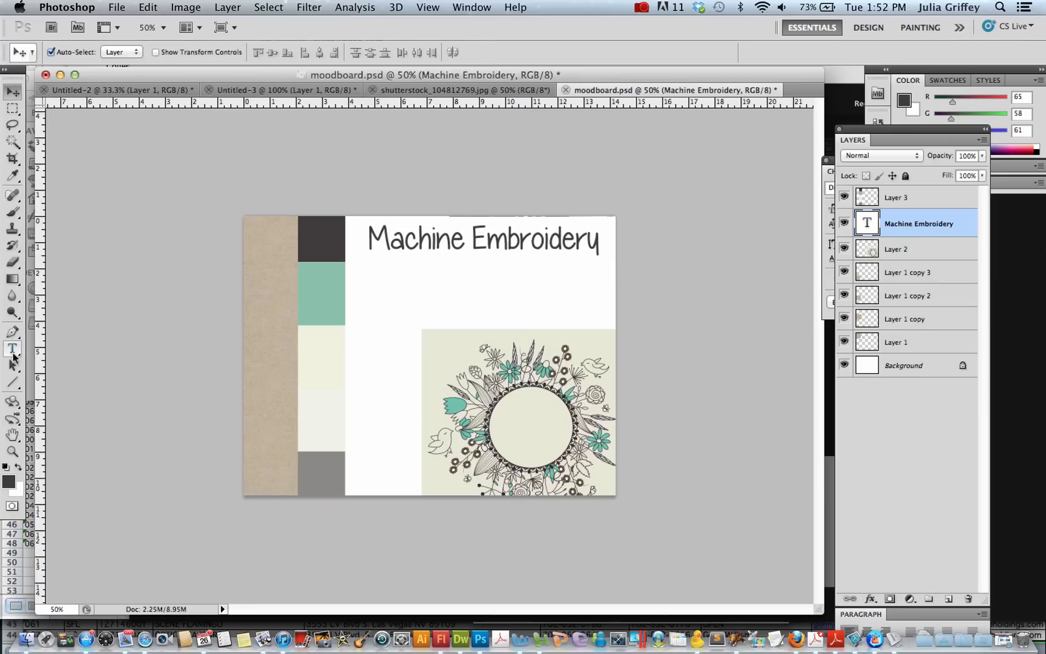
Step: Finish the title with 'Geek' and narrow it to about 84% width to fit
click(12, 349)
click(586, 248)
key(End)
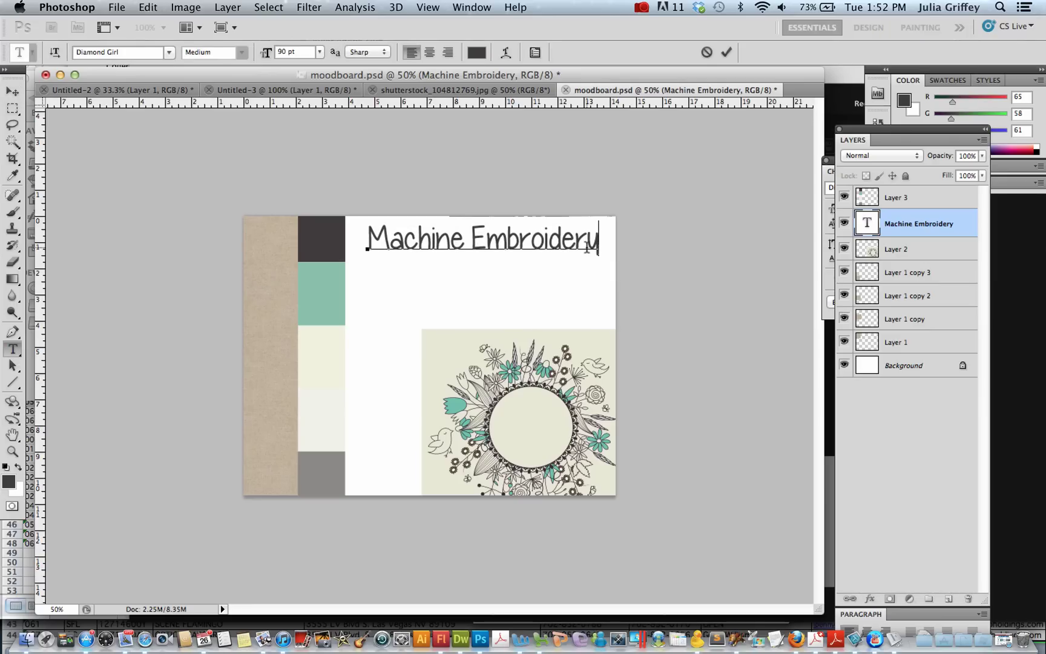
text(Geek)
click(12, 90)
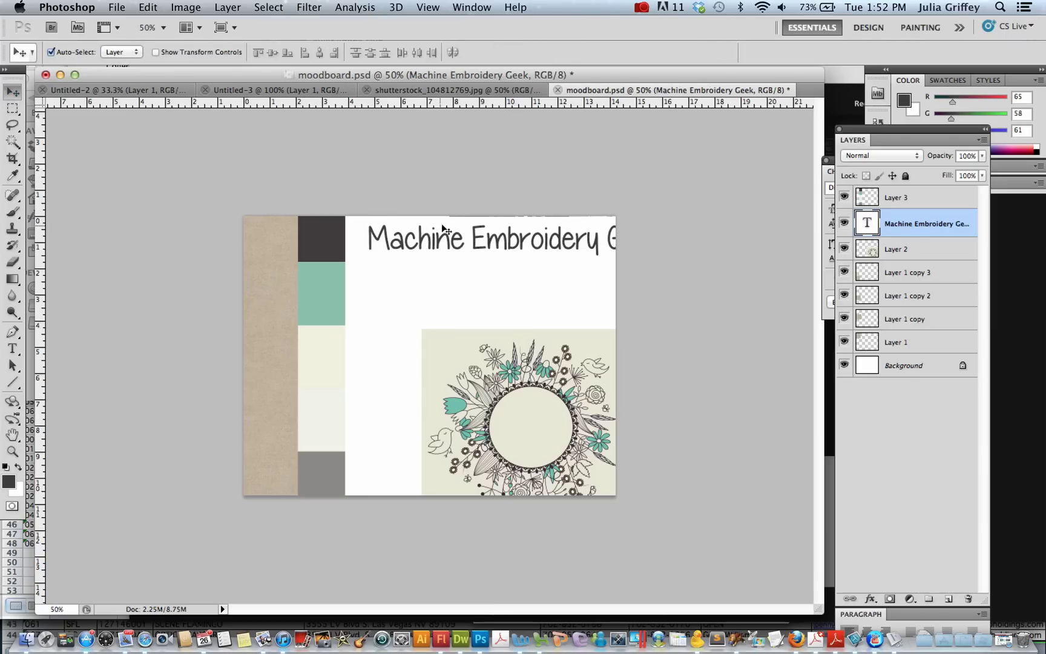
mouse_move(455, 245)
mouse_down()
mouse_move(385, 245)
mouse_move(329, 311)
mouse_move(341, 273)
mouse_move(332, 272)
mouse_move(332, 223)
mouse_move(383, 241)
mouse_move(432, 224)
mouse_move(473, 264)
mouse_move(427, 252)
mouse_move(440, 241)
mouse_up()
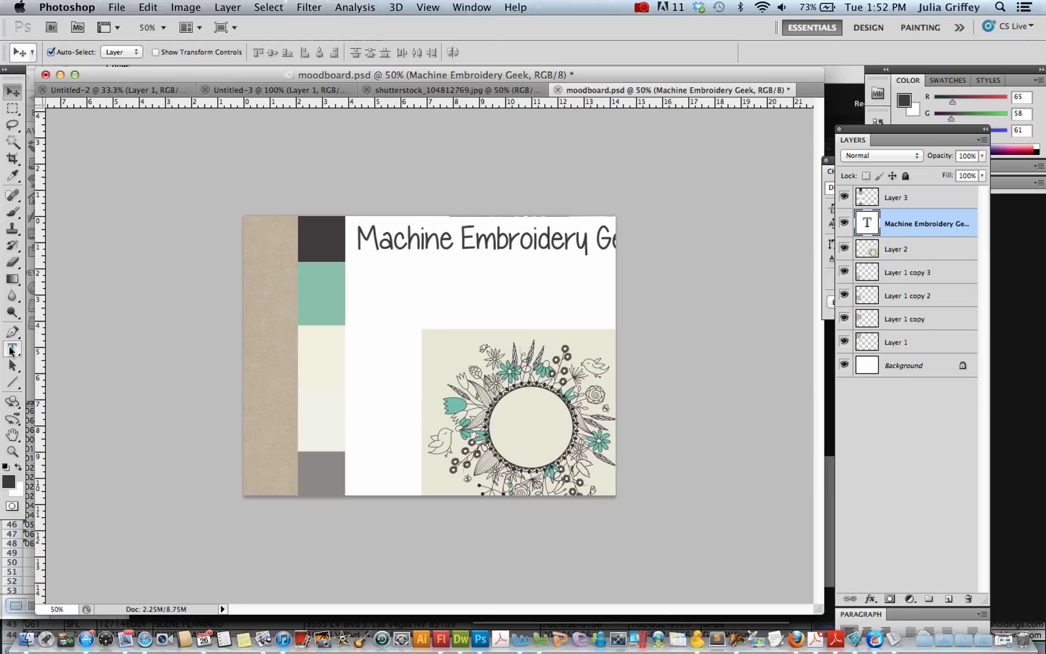
key(super+t)
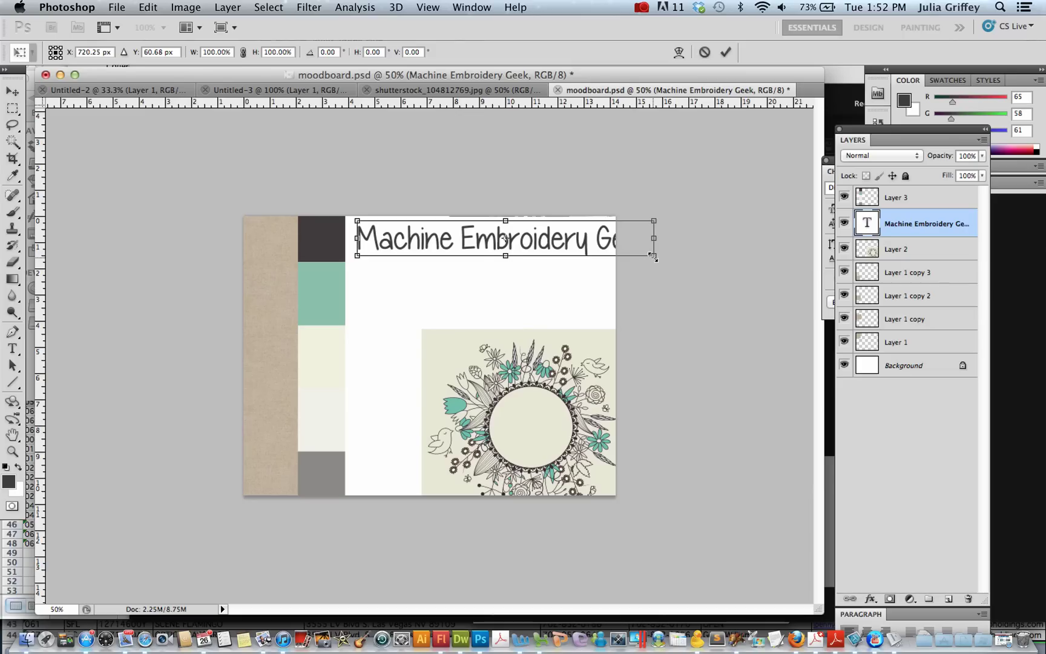
drag(652, 256, 607, 255)
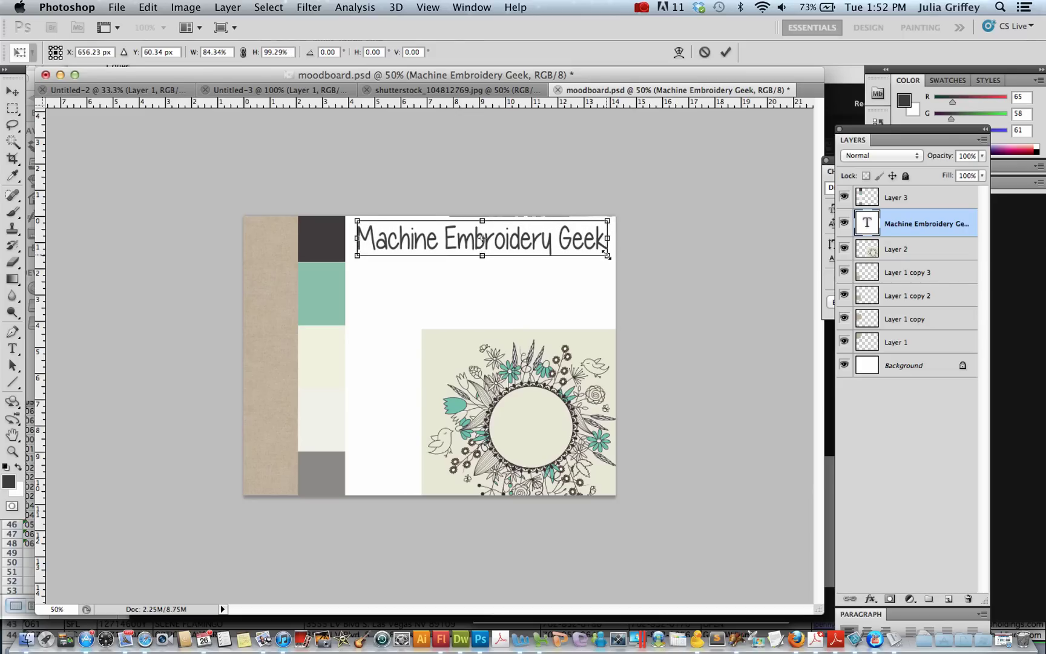
key(Return)
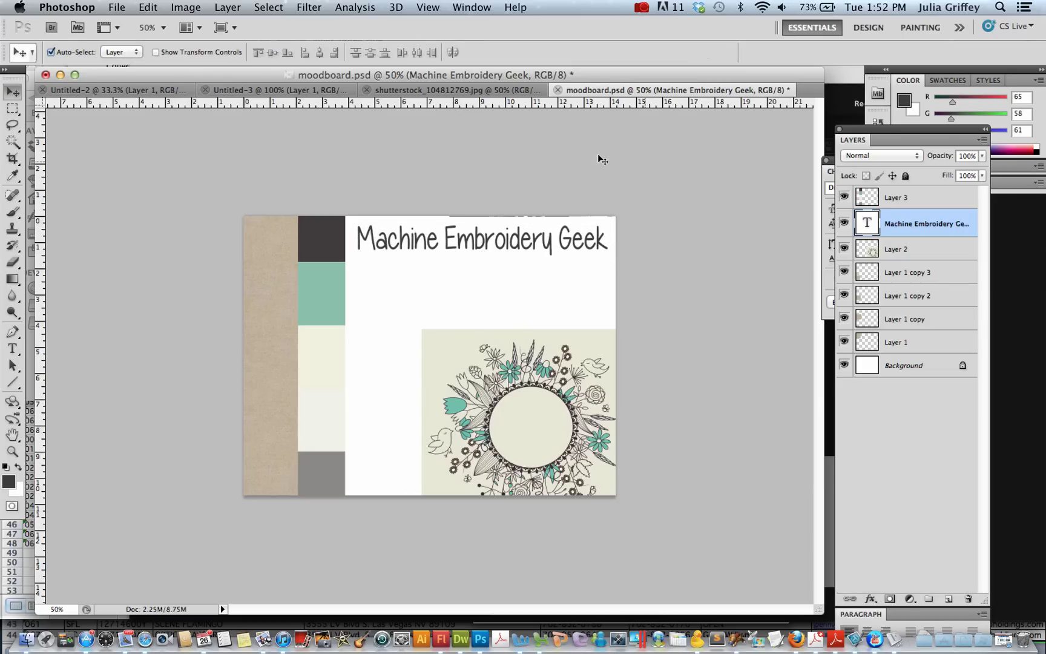
Step: Duplicate the Machine Embroidery Geek title layer and move the copy lower down
click(592, 167)
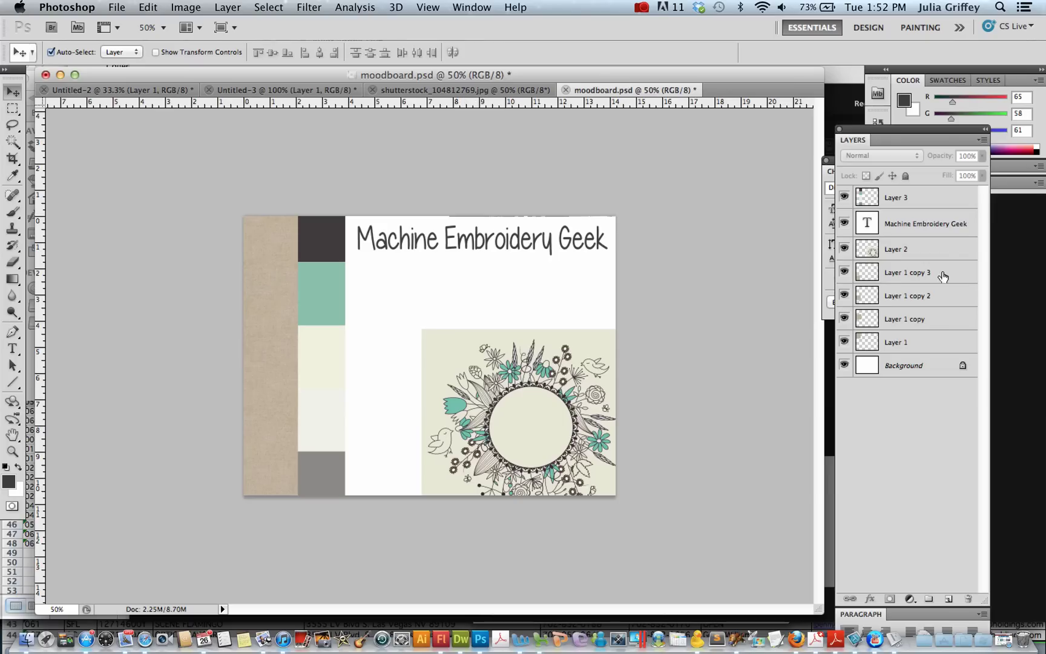
drag(929, 232, 948, 598)
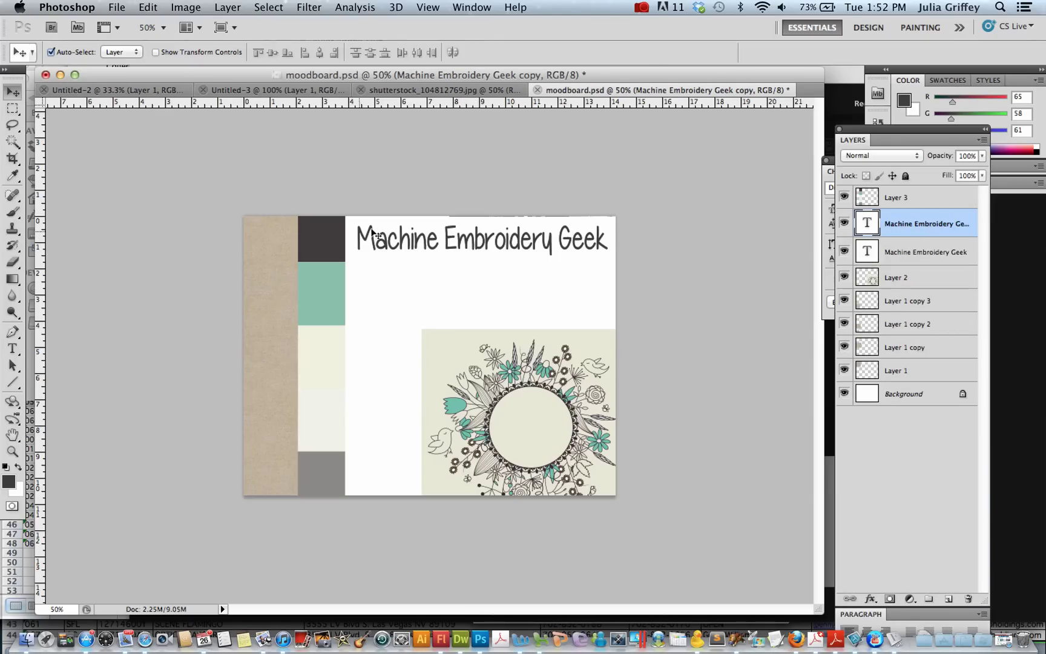
drag(372, 231, 284, 311)
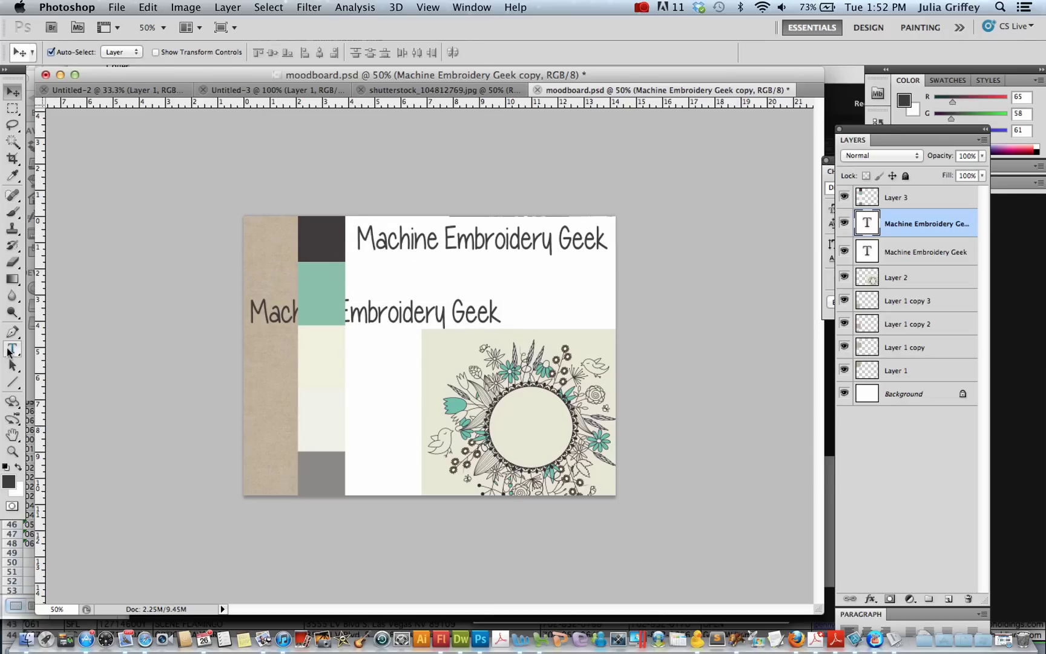
Step: Change the copy to 'about' in the cream swatch colour and place it on the linen strip
click(11, 349)
triple_click(399, 314)
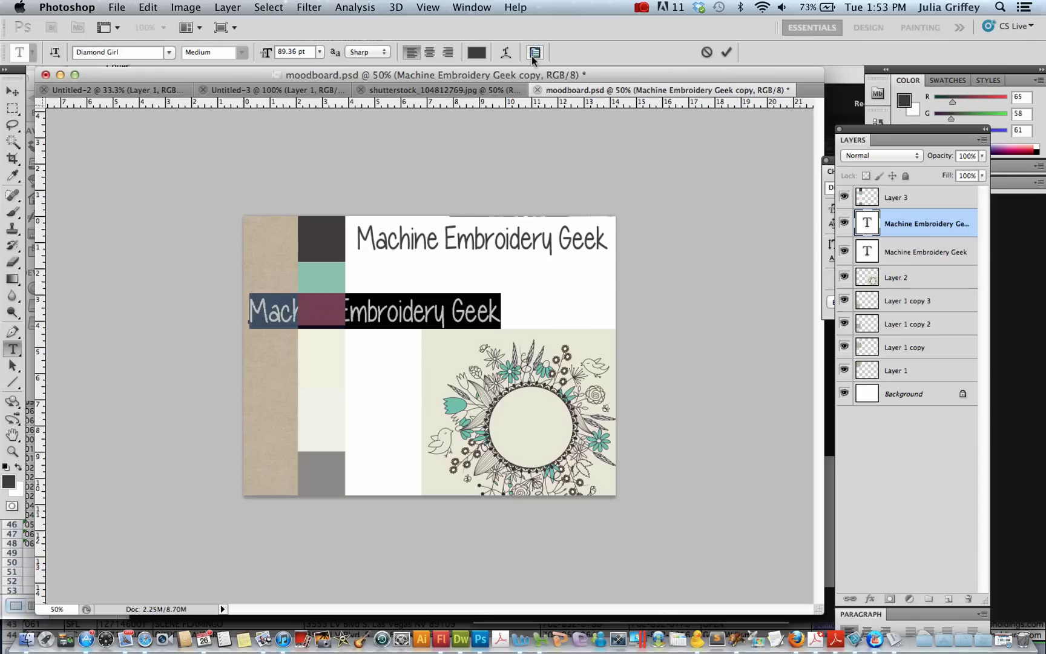
click(476, 54)
drag(319, 350, 566, 223)
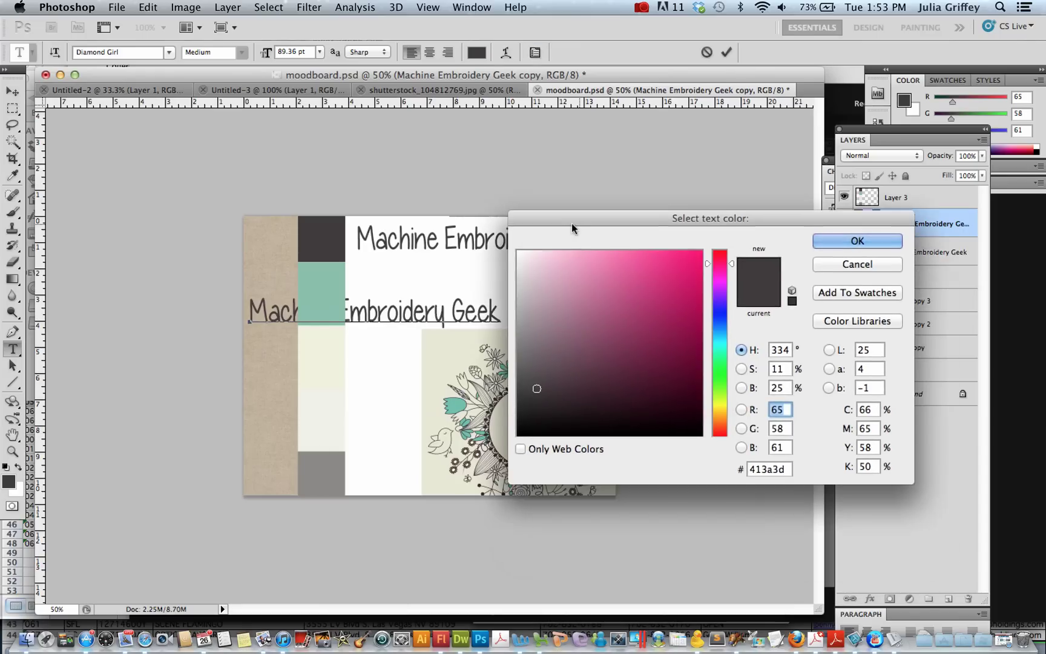
click(328, 410)
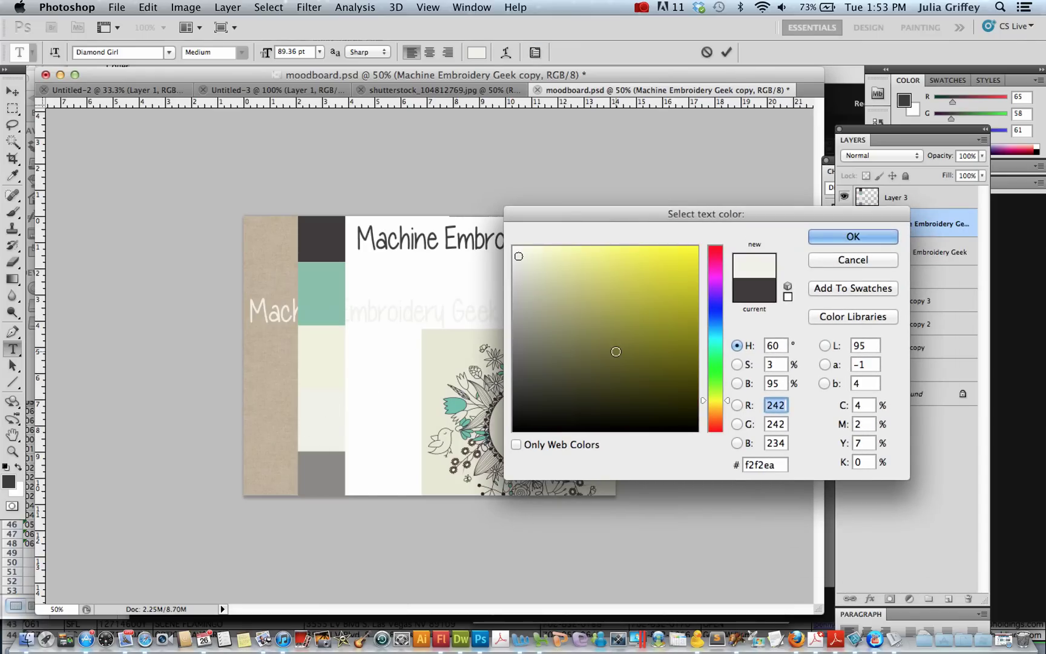
click(816, 237)
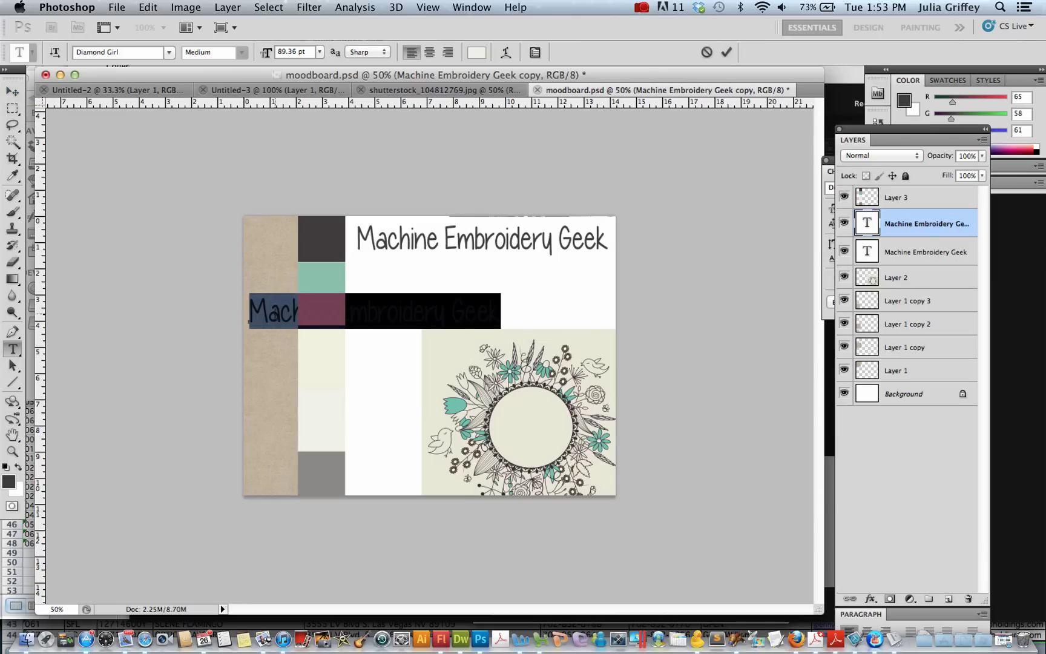
text(abou)
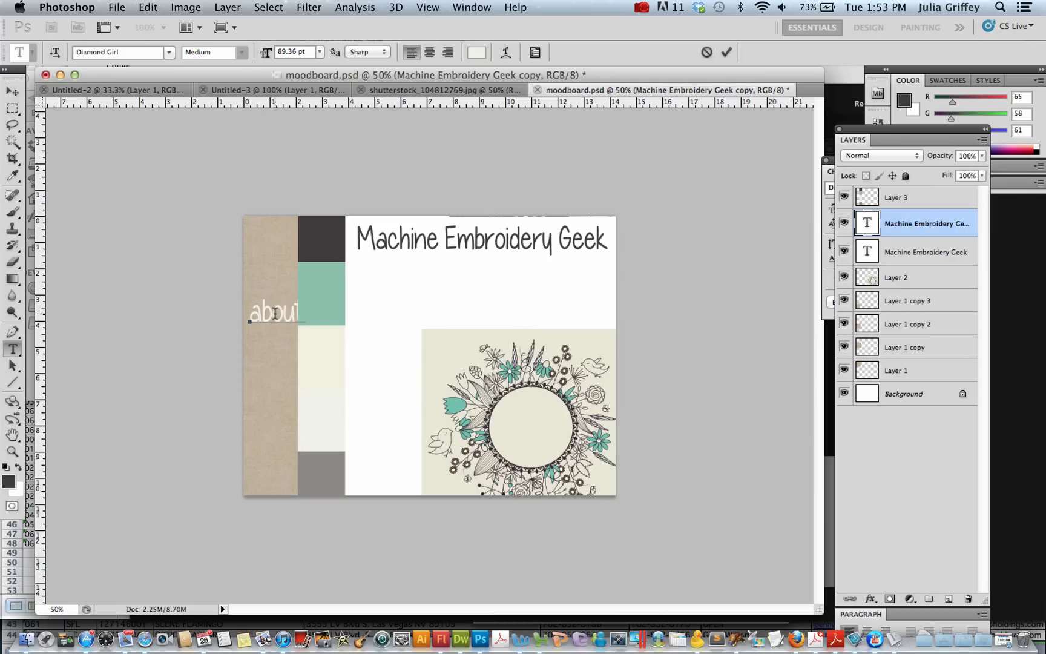
text(t)
click(12, 91)
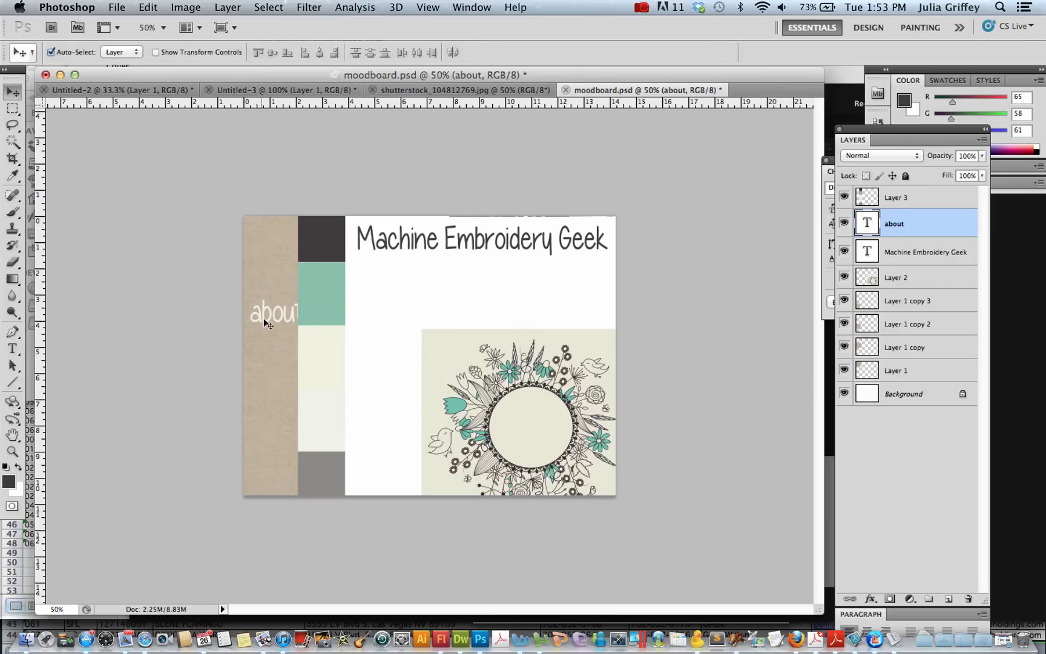
mouse_move(264, 321)
mouse_down()
mouse_move(262, 298)
mouse_move(263, 319)
mouse_up()
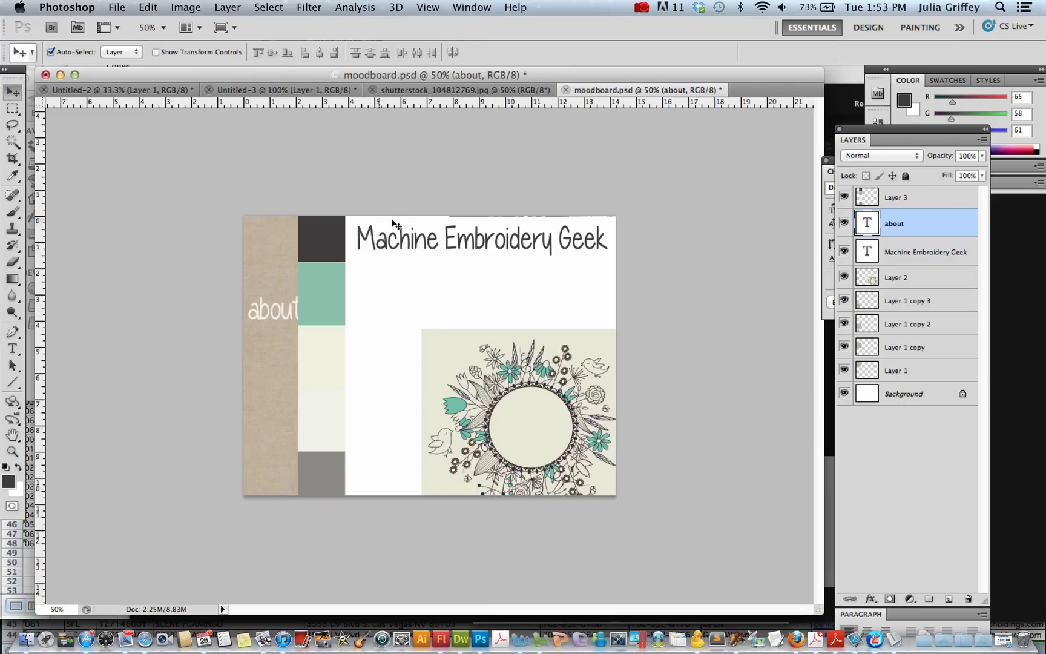
Step: Nudge the colour-swatch column one step to the right
click(330, 247)
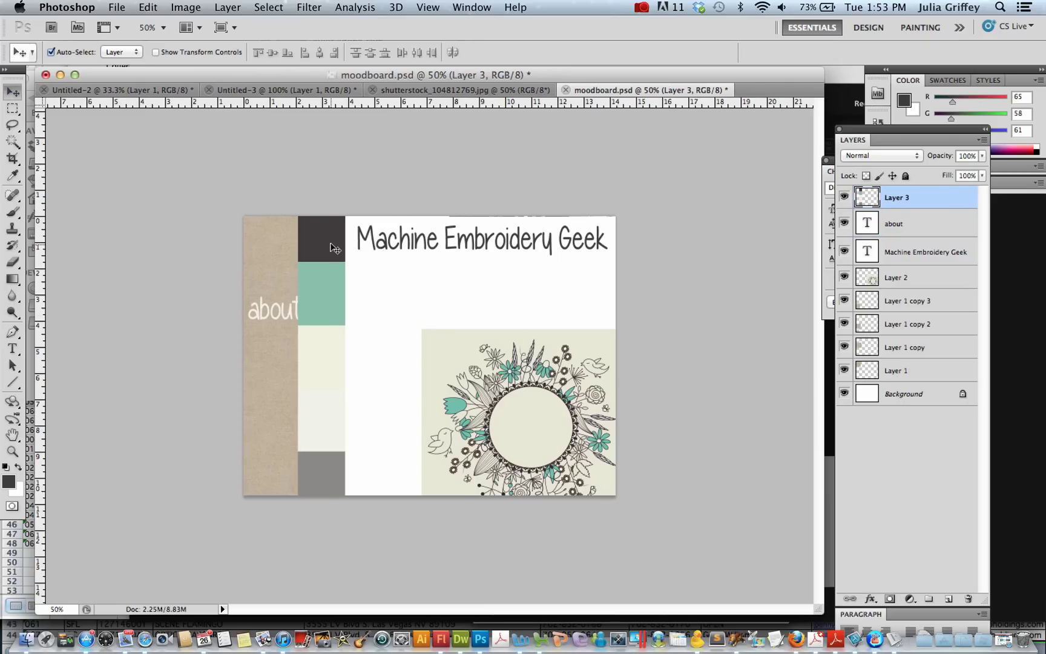
key(Right)
key(Right)
key(Right)
key(Right)
key(Right)
key(Right)
key(Right)
key(Right)
key(Right)
key(Right)
key(Right)
key(Right)
key(Right)
key(Right)
key(Right)
key(Right)
key(Right)
key(Right)
key(Right)
key(Right)
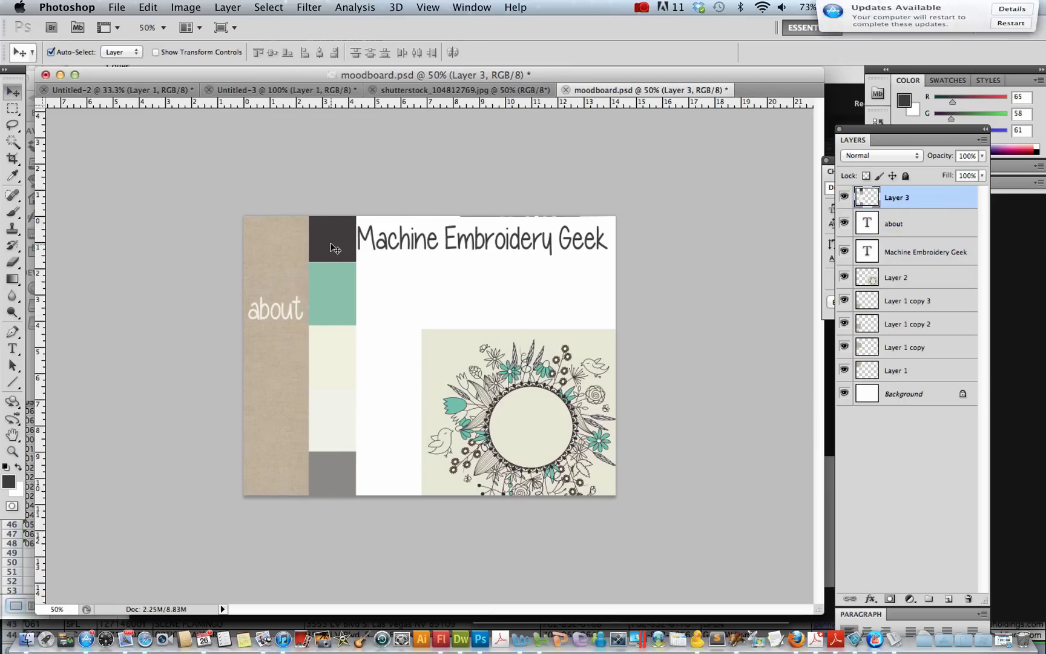
key(Right)
key(Right)
key(Right)
key(Right)
key(Right)
key(Right)
key(Right)
key(Right)
key(Right)
key(Right)
key(Right)
key(Right)
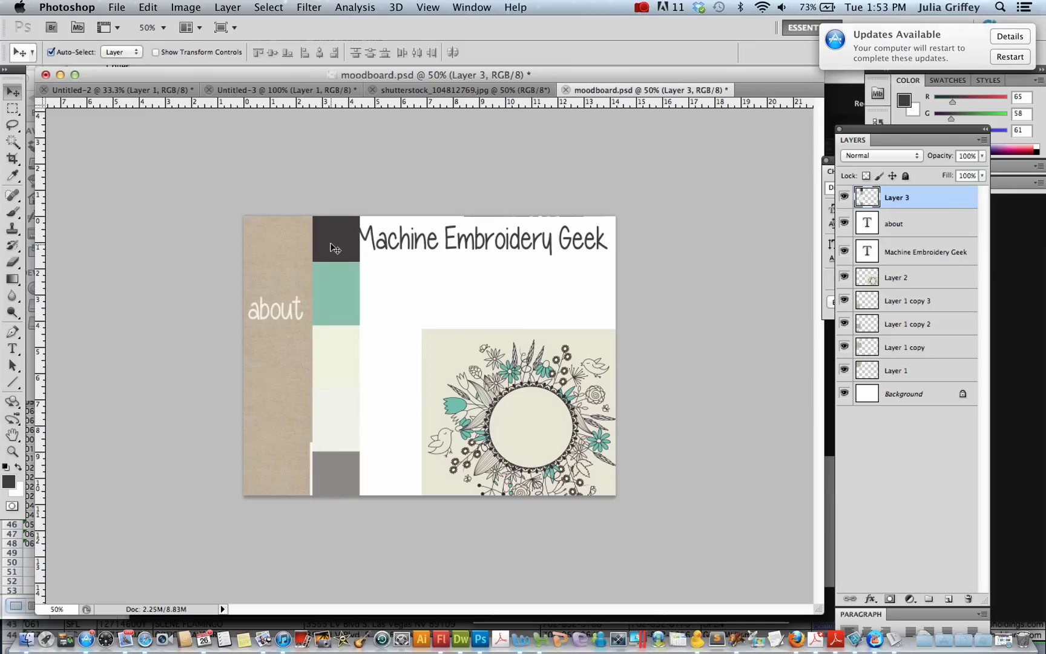
key(Left)
key(Left)
key(Left)
key(Left)
key(Left)
key(Left)
key(Left)
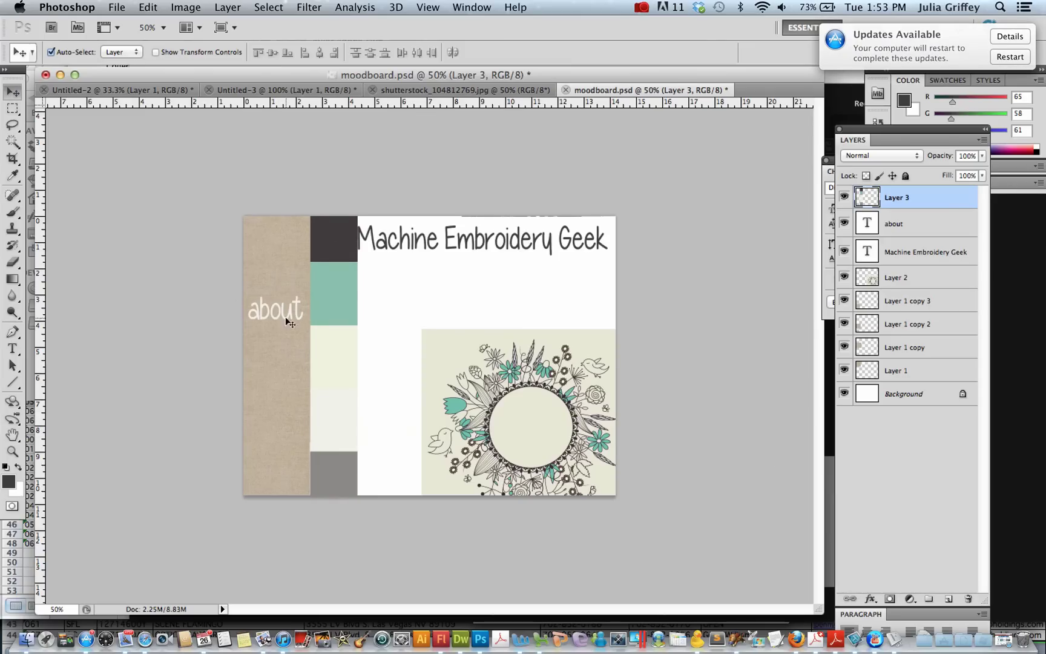
Step: Duplicate the 'about' layer below itself and change its text to 'news'
drag(915, 229, 947, 597)
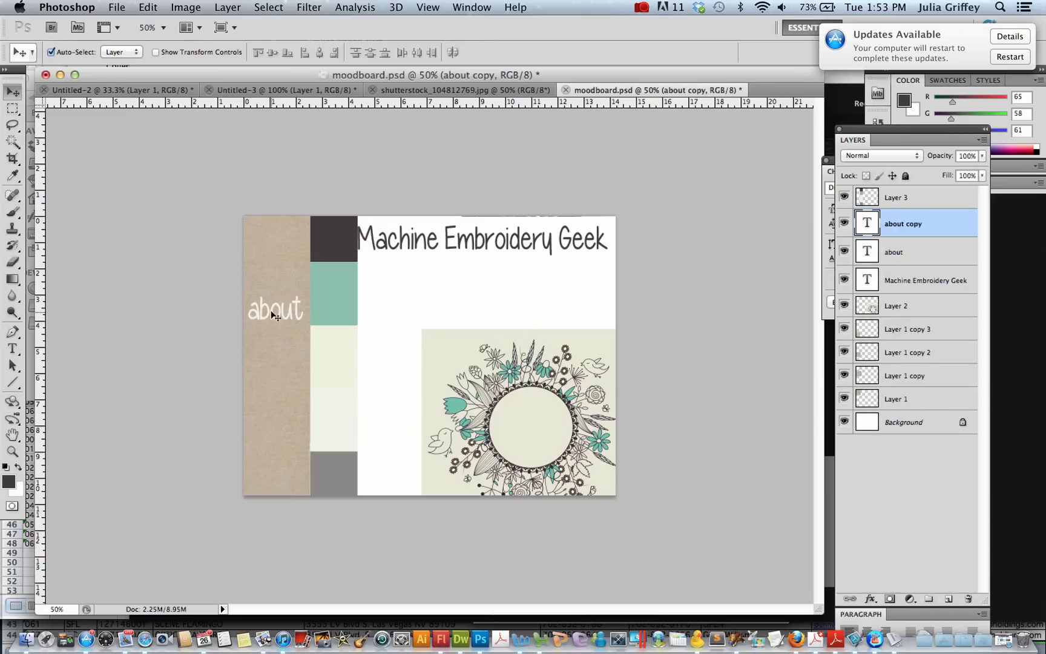
drag(275, 315, 247, 350)
click(11, 348)
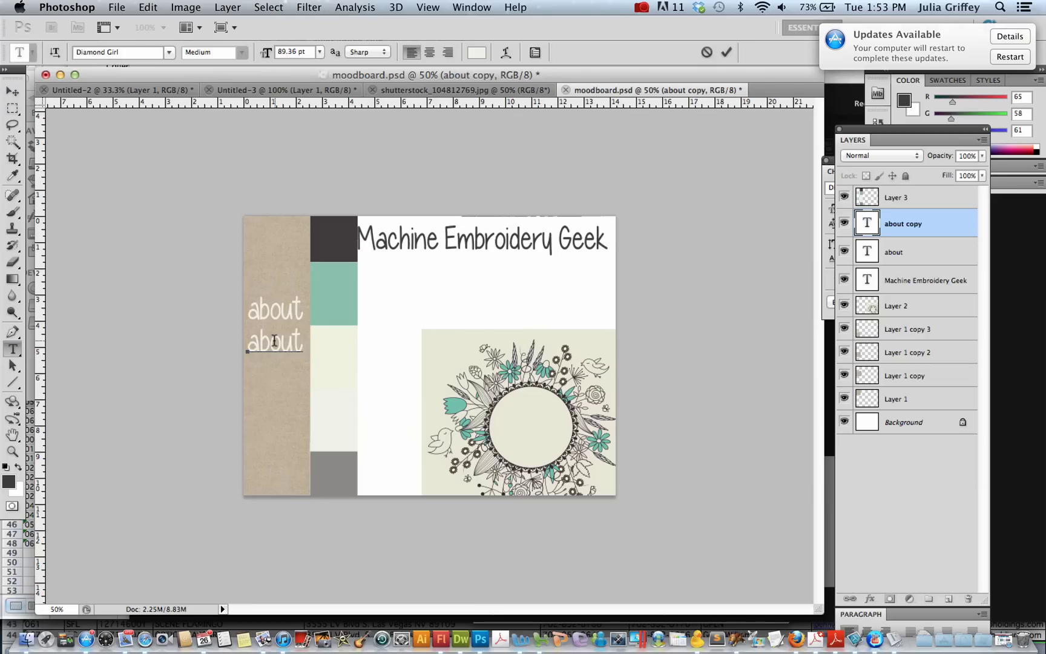
text(news)
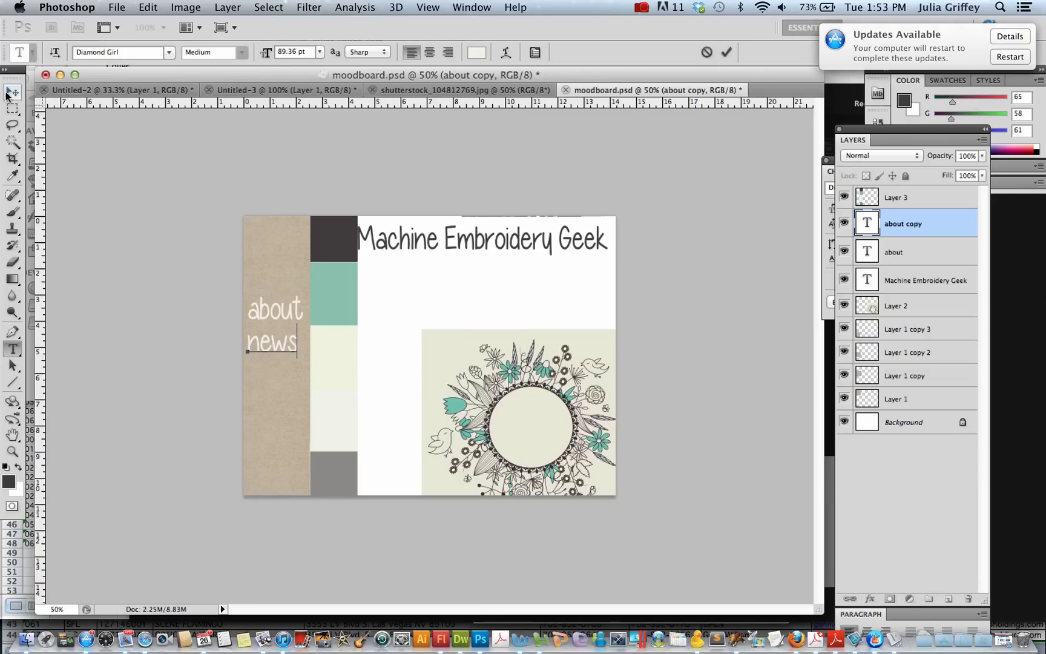
click(12, 91)
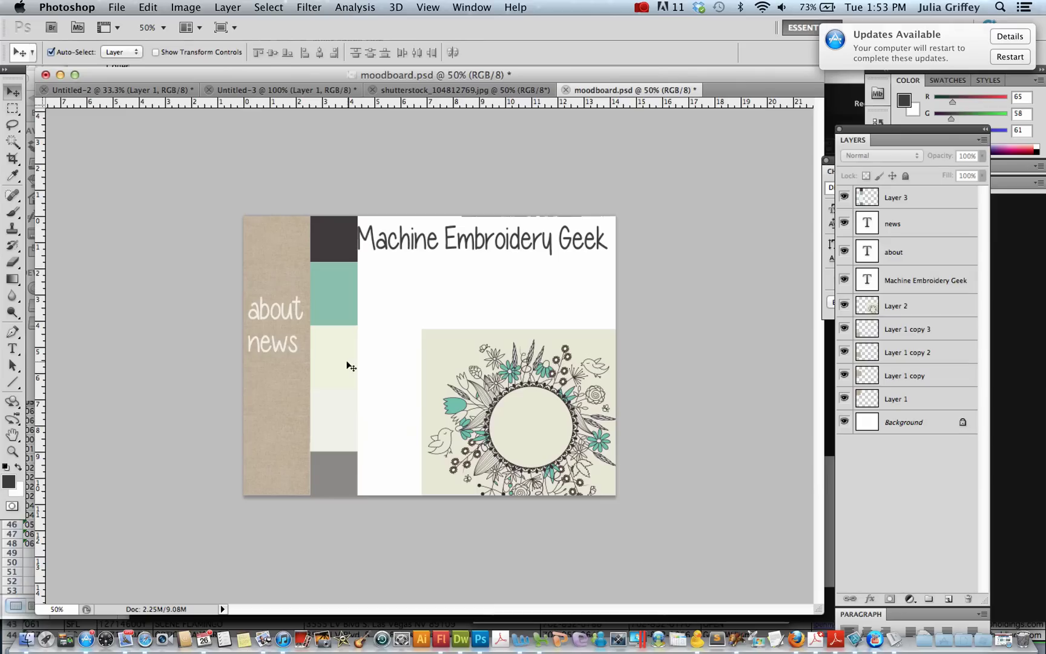
Step: Scale the Machine Embroidery Geek title down a little and save moodboard.psd
click(938, 283)
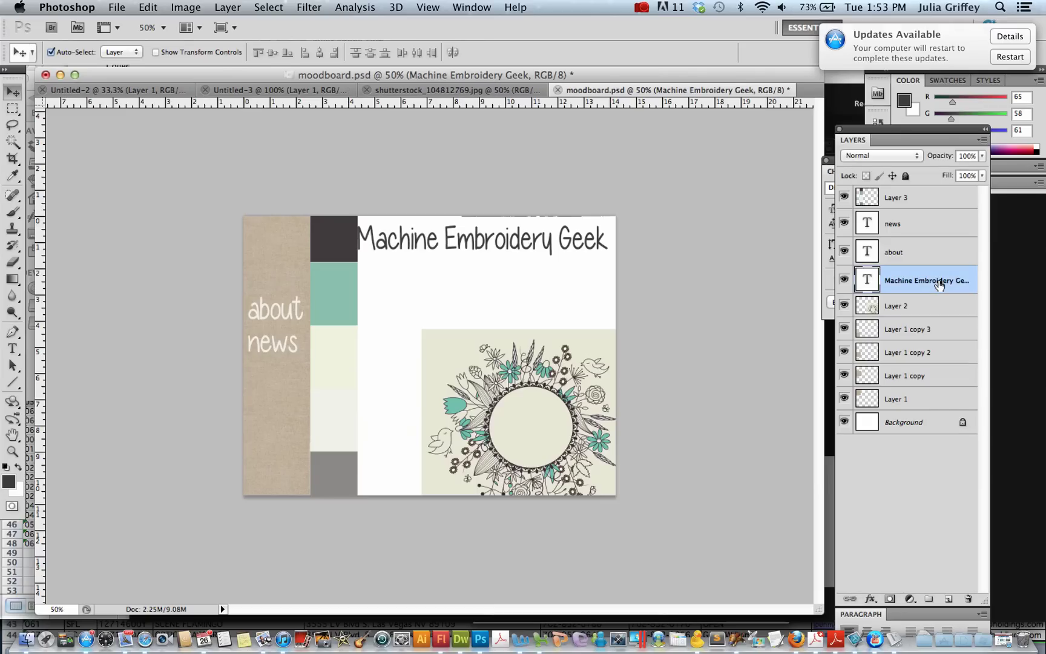
key(super+t)
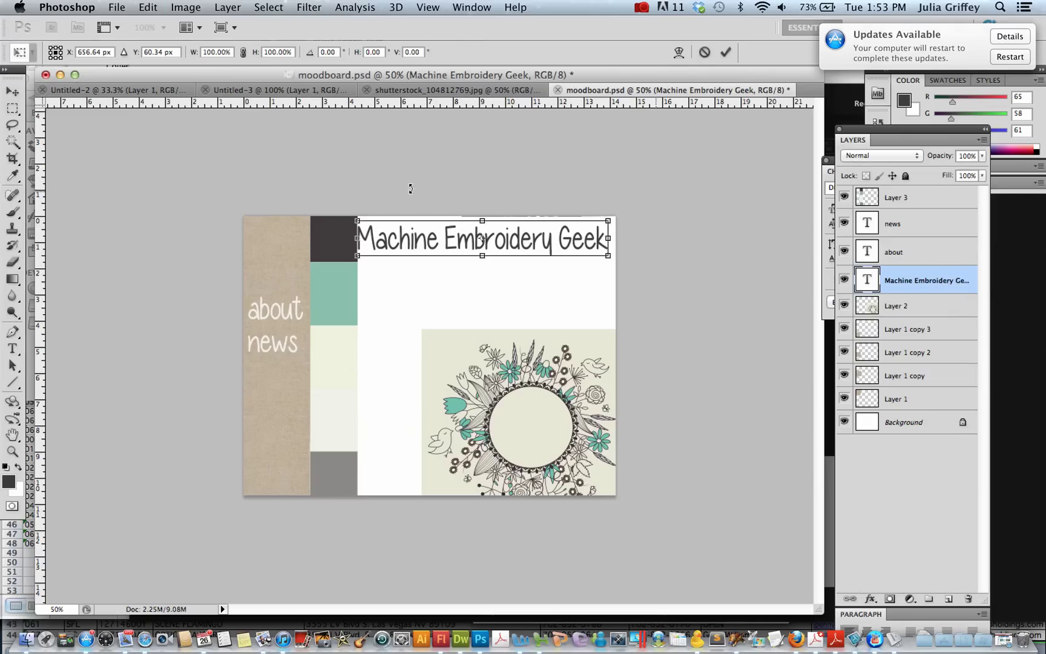
drag(358, 220, 371, 225)
key(Return)
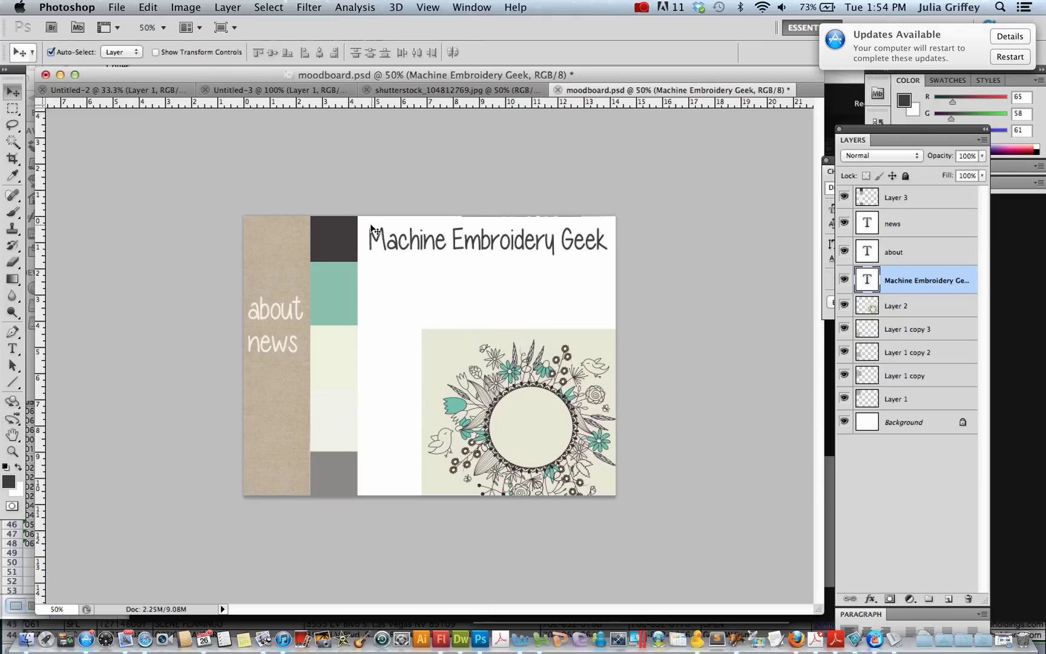
key(super+s)
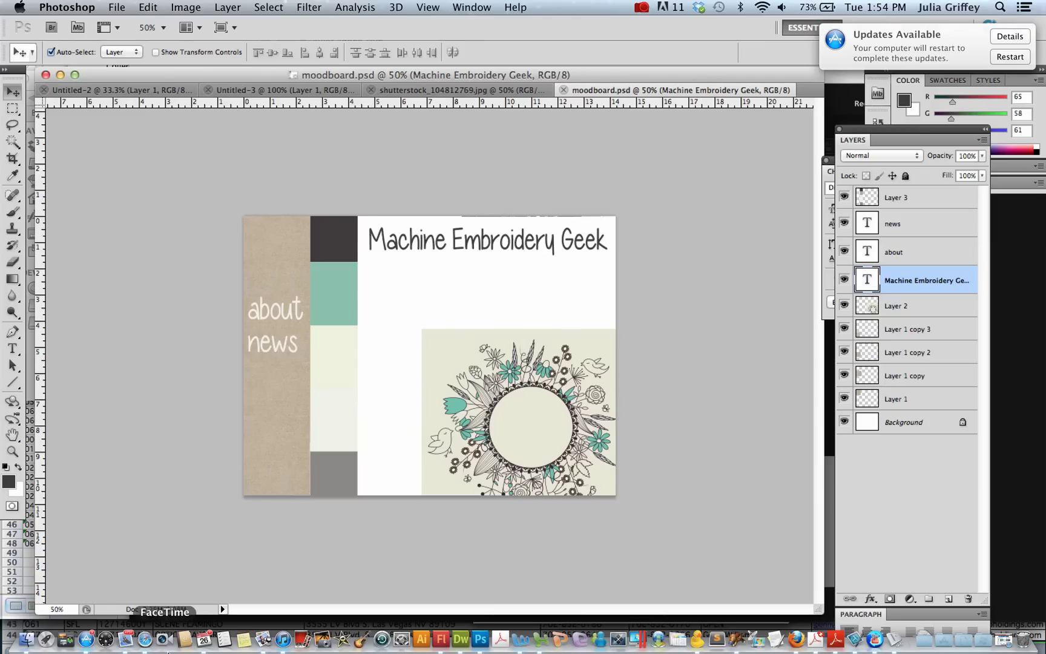
Step: Search Google Images for 'person sewing' and browse the results
click(145, 638)
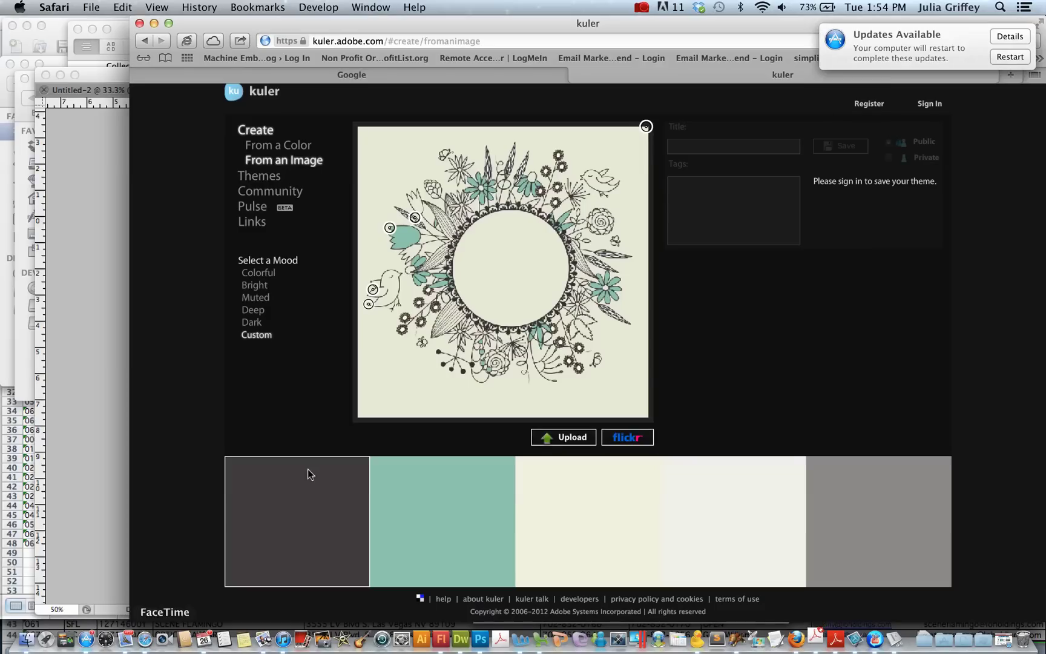
click(342, 75)
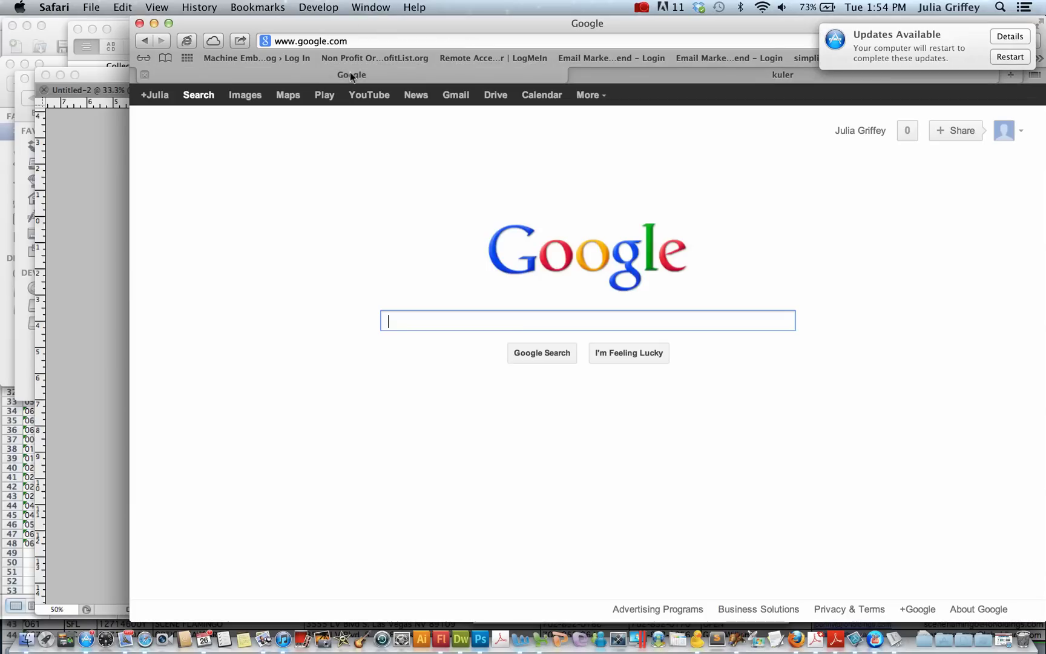
click(245, 95)
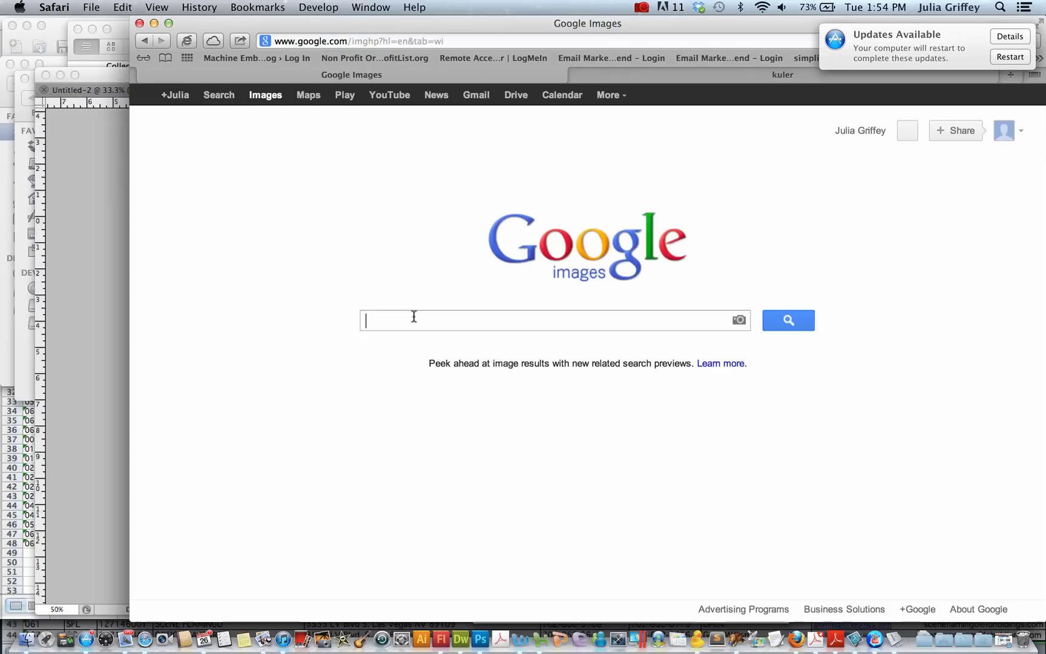
text(p)
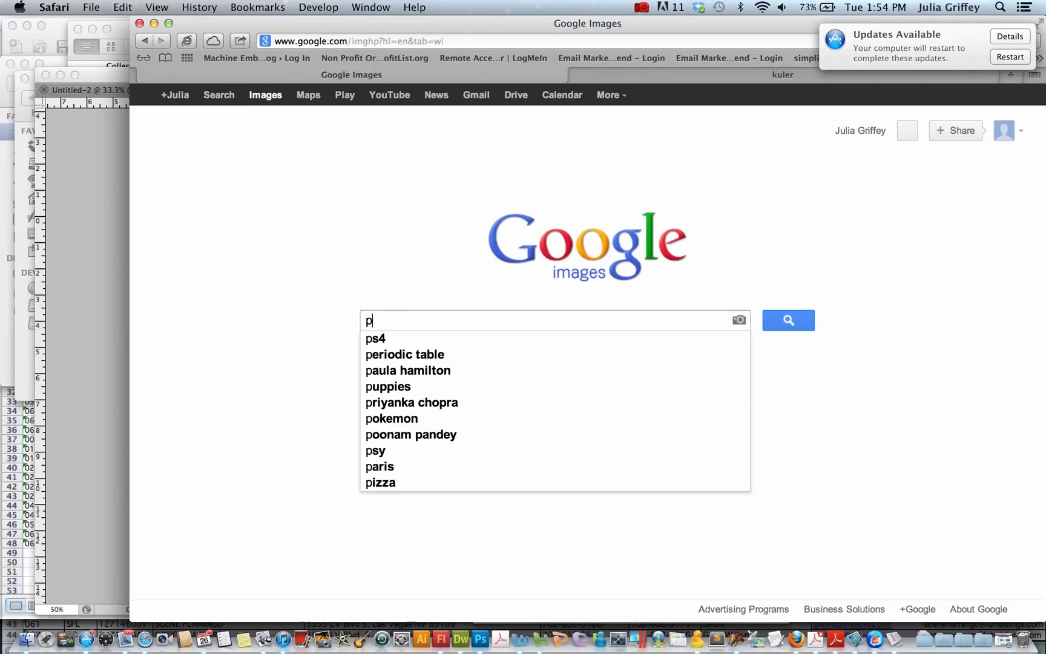
text(erson sewing)
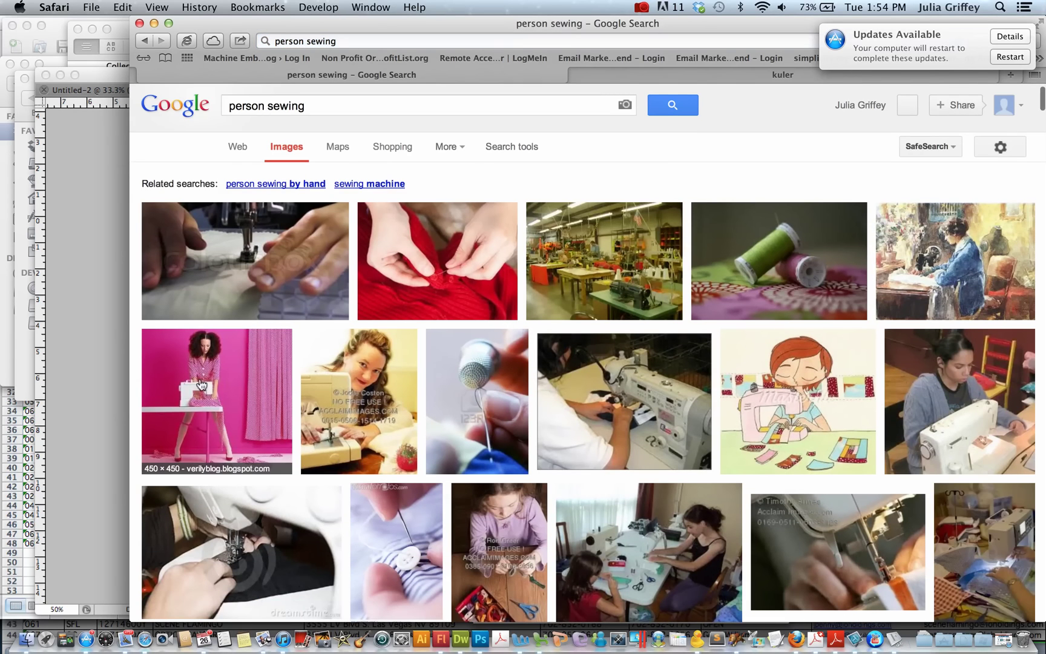
scroll(272, 460, down, 3)
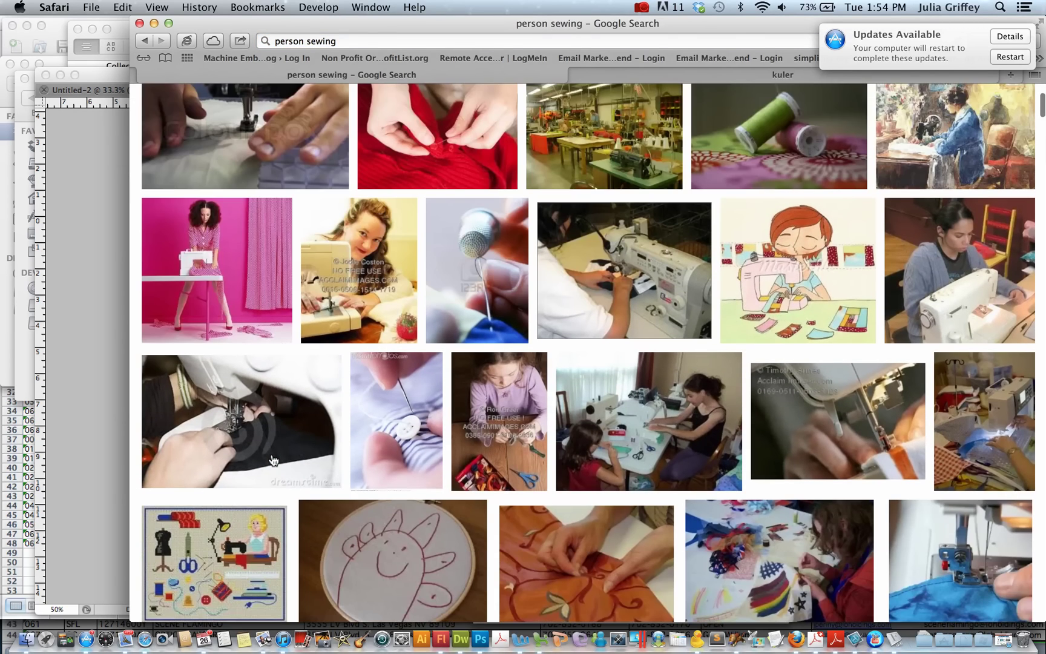
scroll(274, 461, down, 2)
scroll(274, 460, up, 1)
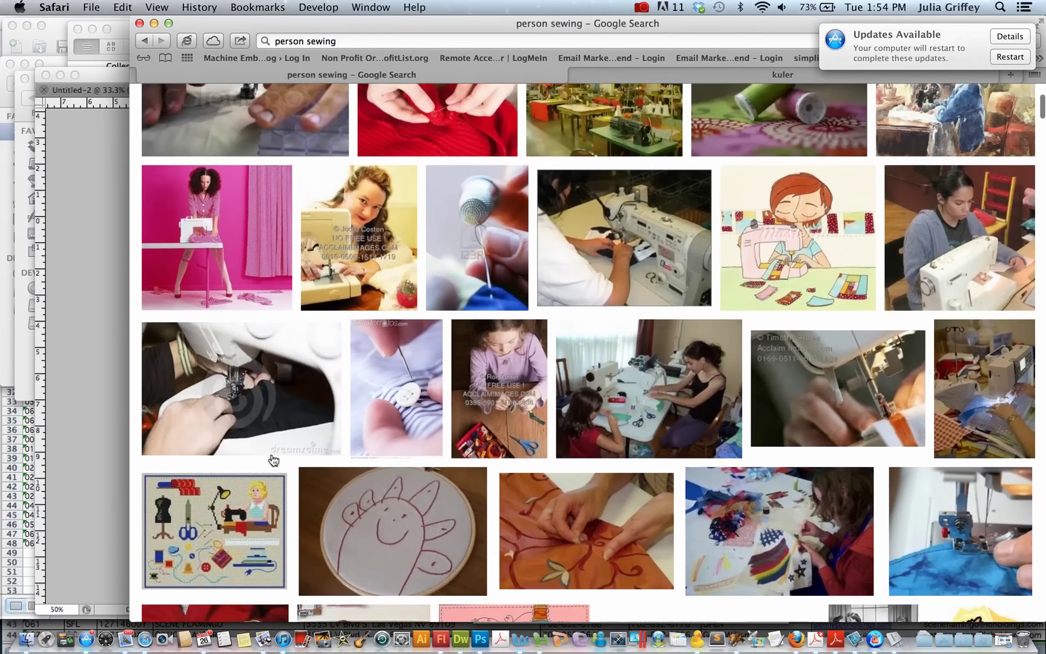
scroll(274, 460, down, 4)
scroll(274, 460, up, 8)
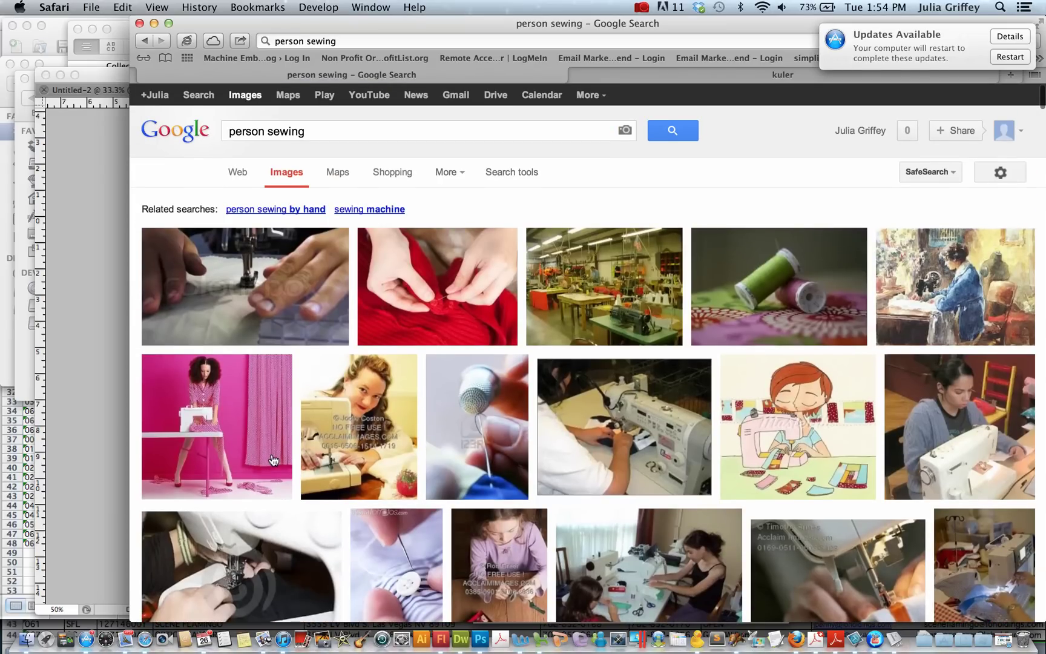
Step: Copy the close-up photo of hands at a sewing machine to the clipboard
click(260, 255)
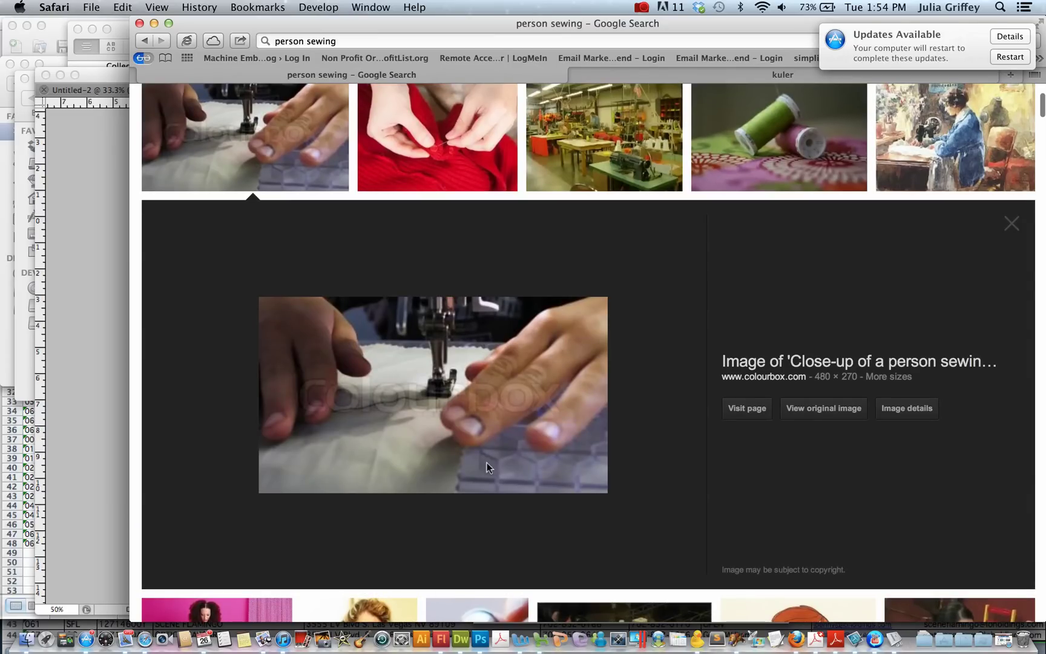
right_click(447, 410)
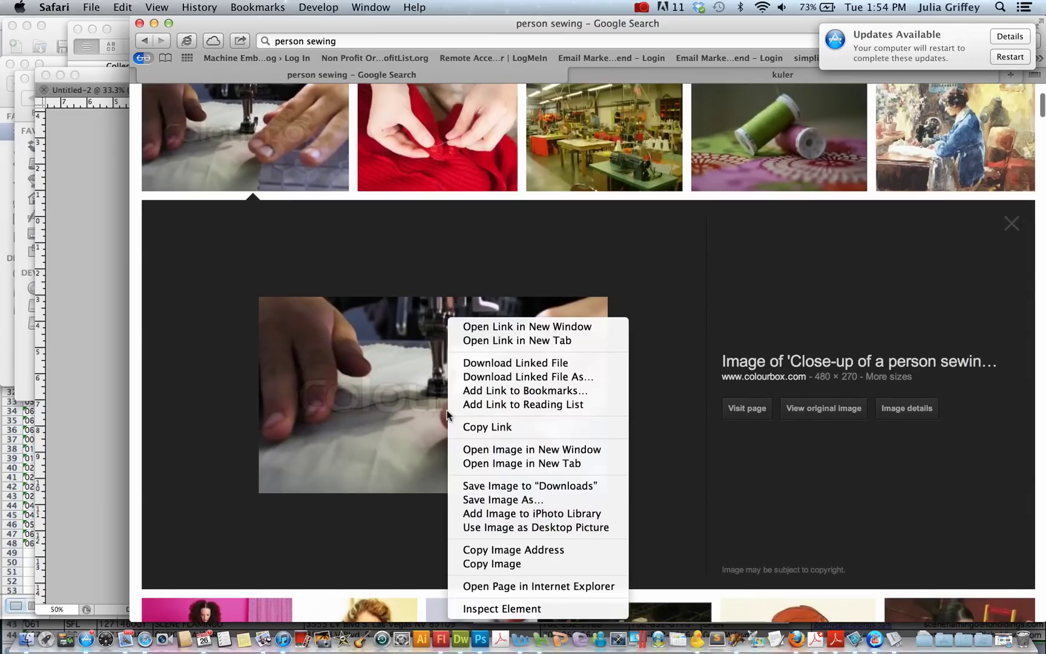
click(490, 562)
Step: Paste the hands-at-sewing-machine photo into moodboard.psd just below the title
click(480, 638)
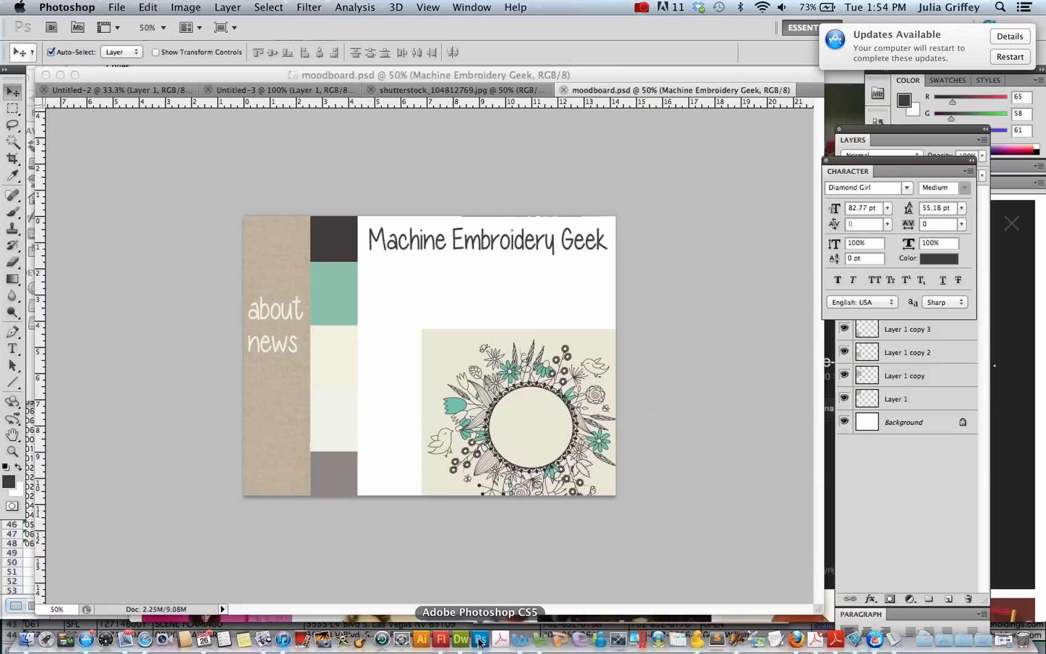
key(super+v)
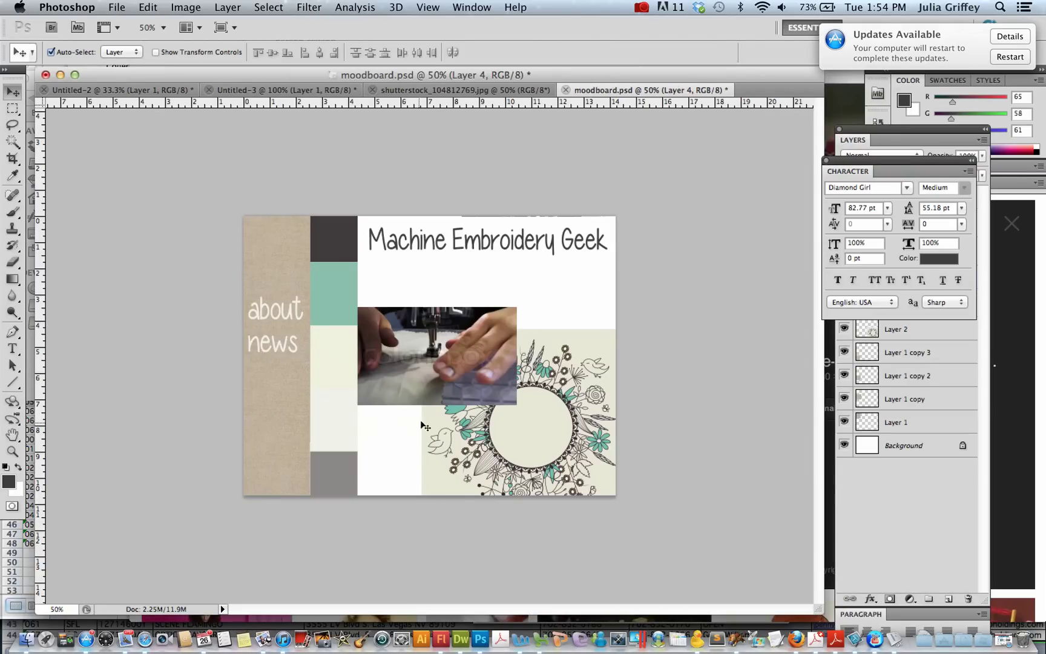
drag(424, 334, 448, 319)
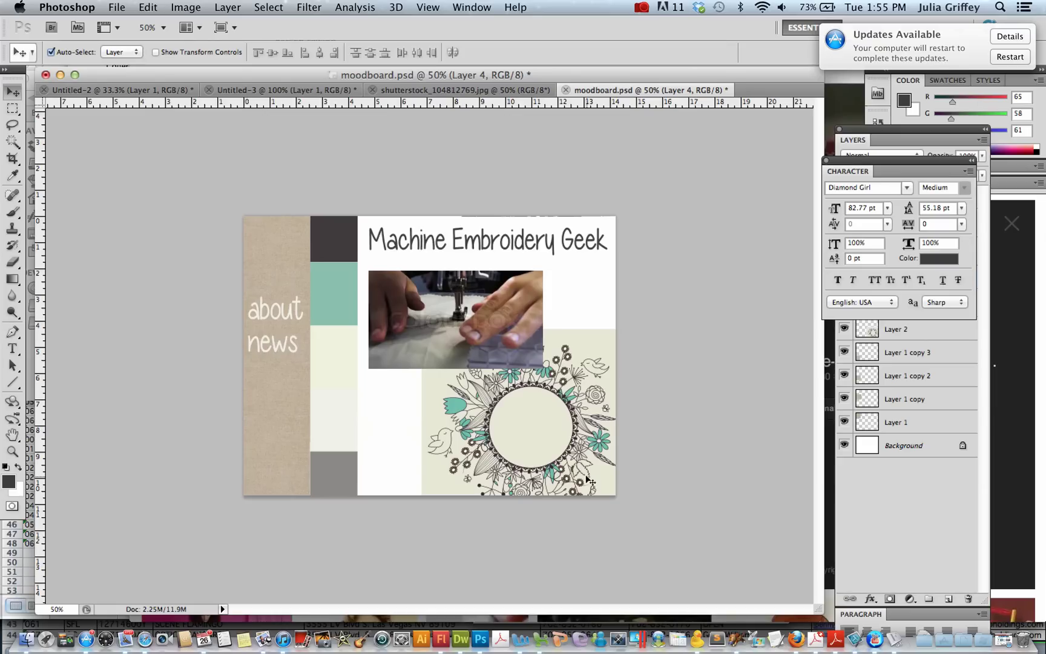
Step: Paste the sewing photo into a new clipboard-sized document
key(ctrl+n)
key(Return)
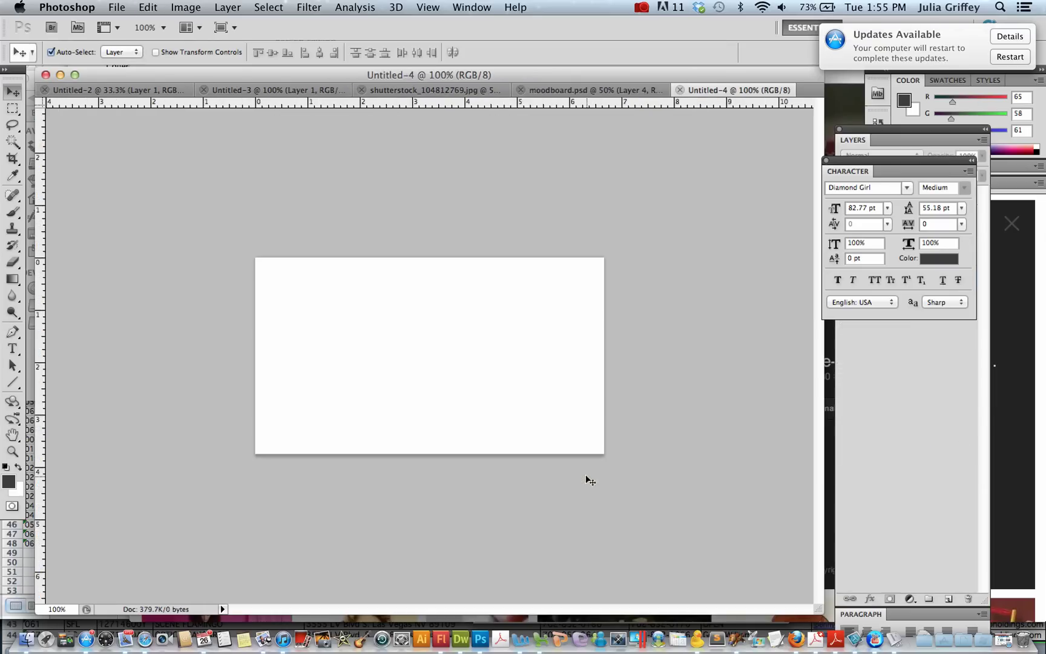
key(ctrl+v)
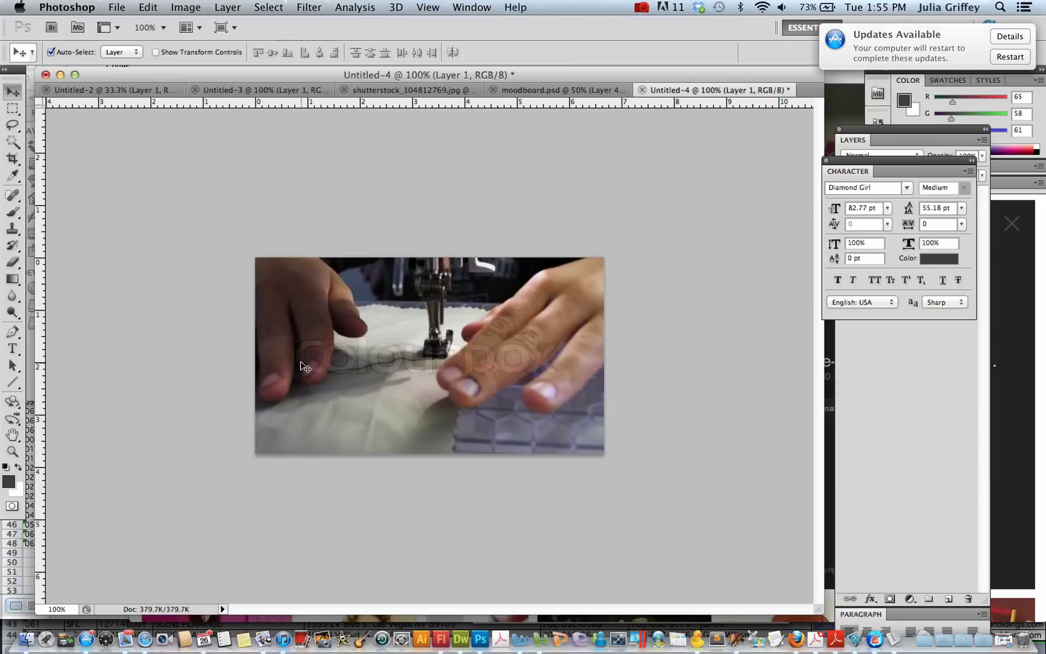
Step: Bring the sewing photo document forward and open Filter > Artistic
key(super+Tab)
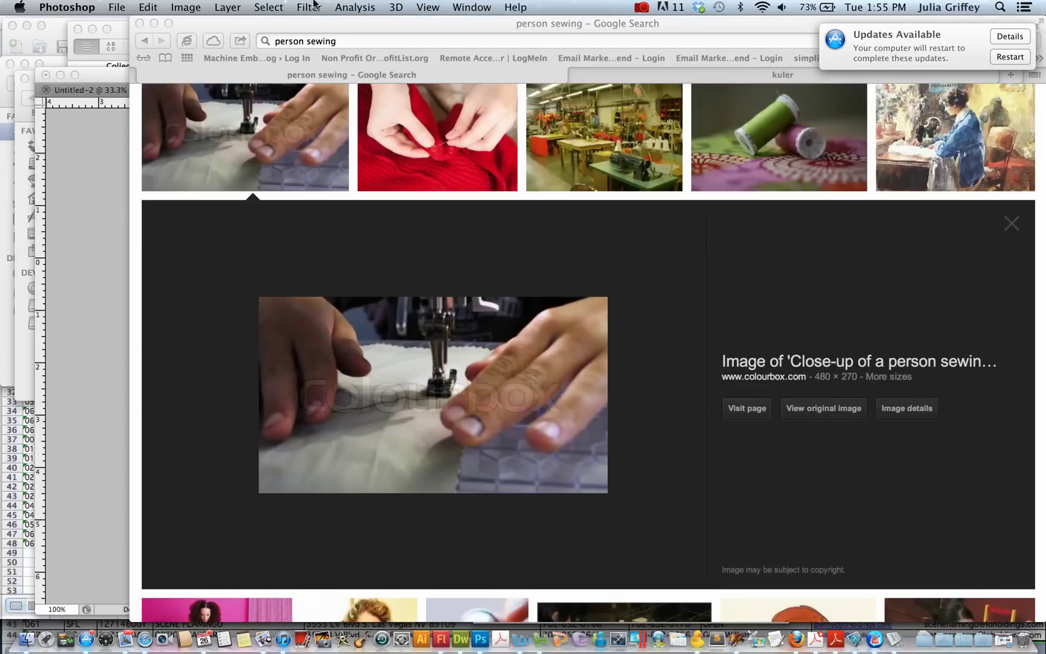
click(83, 198)
click(307, 8)
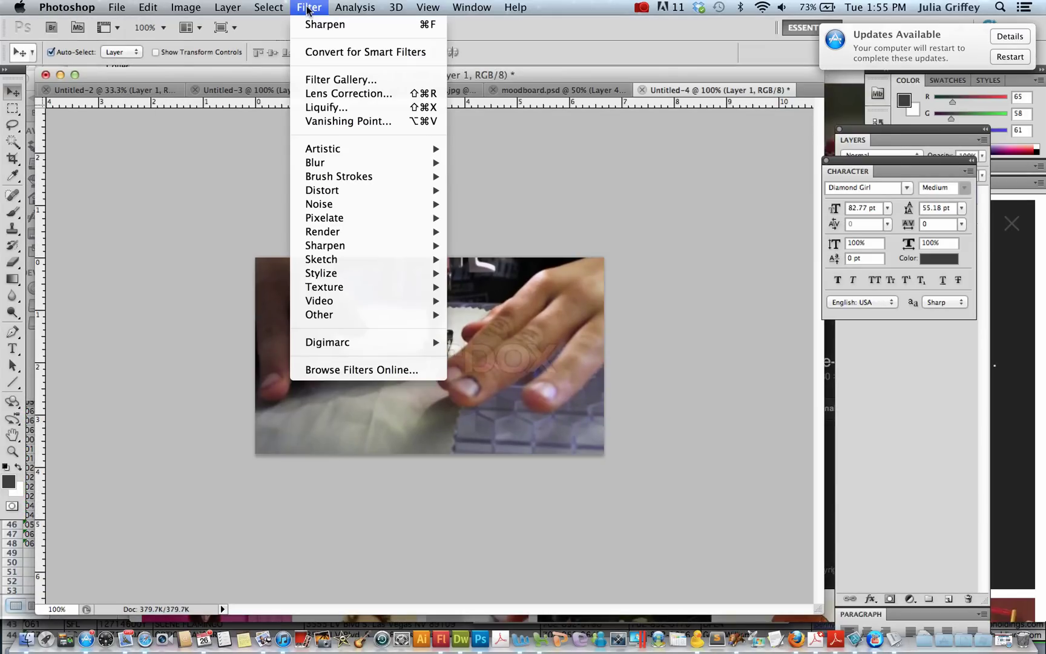
mouse_move(388, 273)
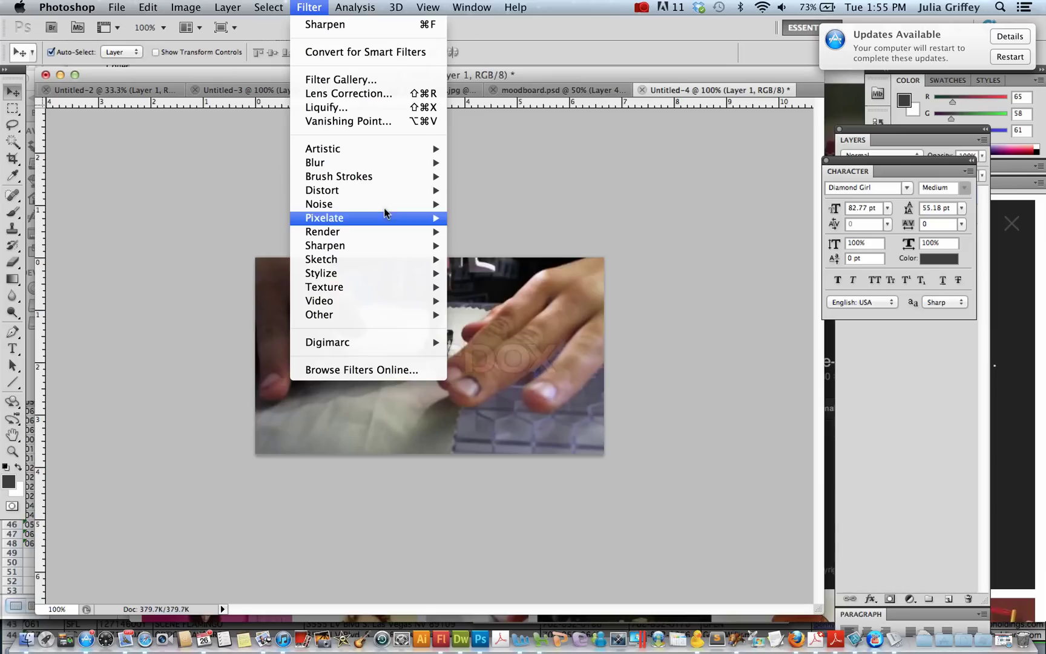
mouse_move(380, 207)
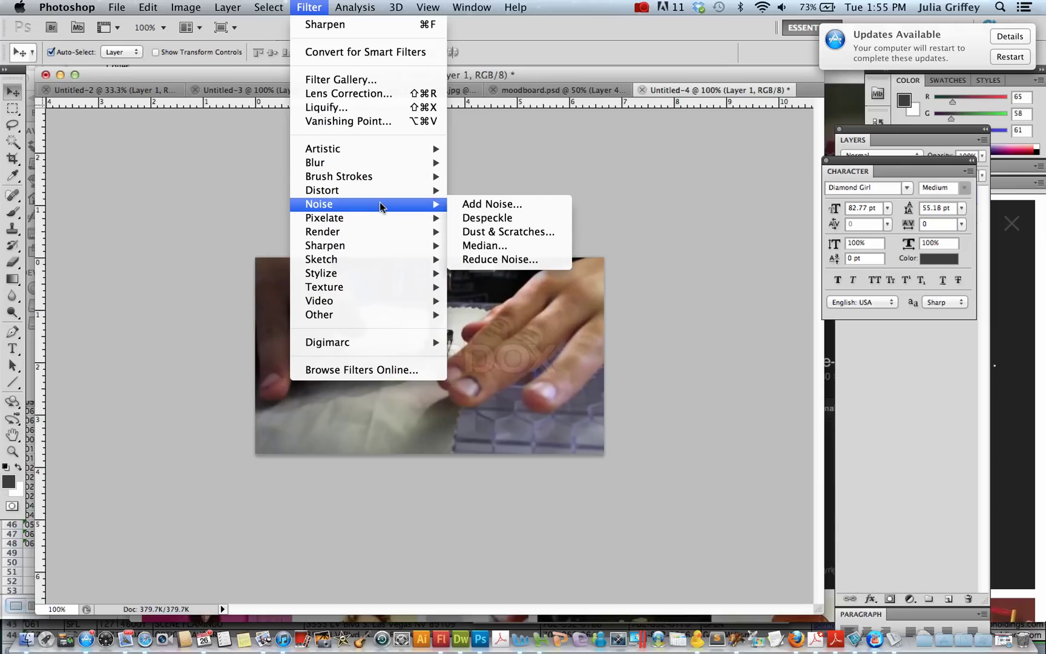
mouse_move(369, 183)
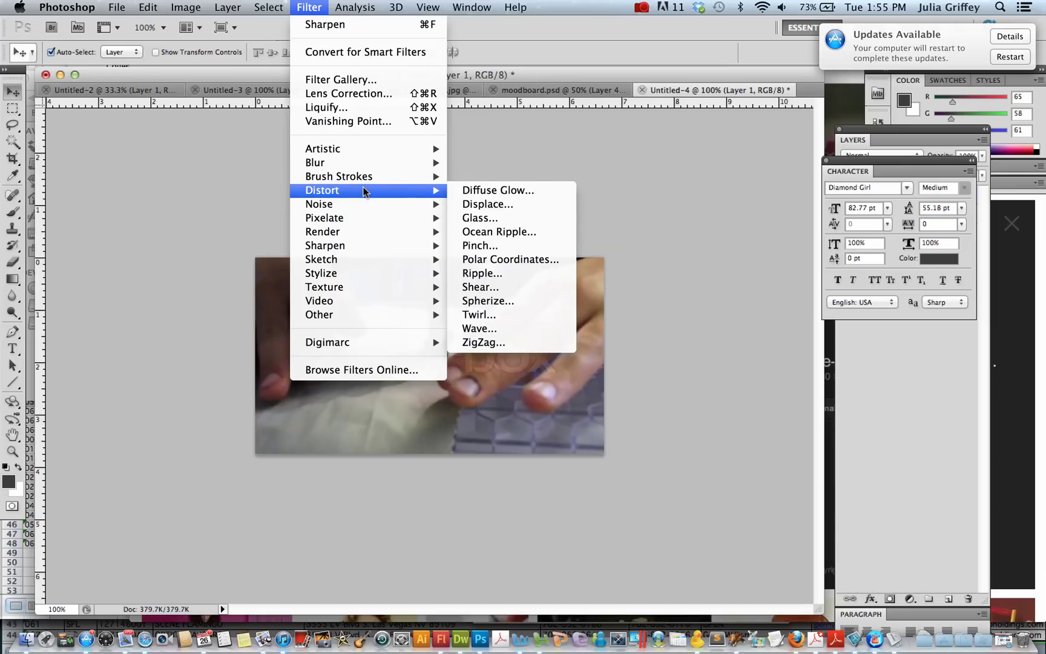
Step: Preview the Artistic effects from Cutout through Watercolor in the Filter Gallery
mouse_move(348, 153)
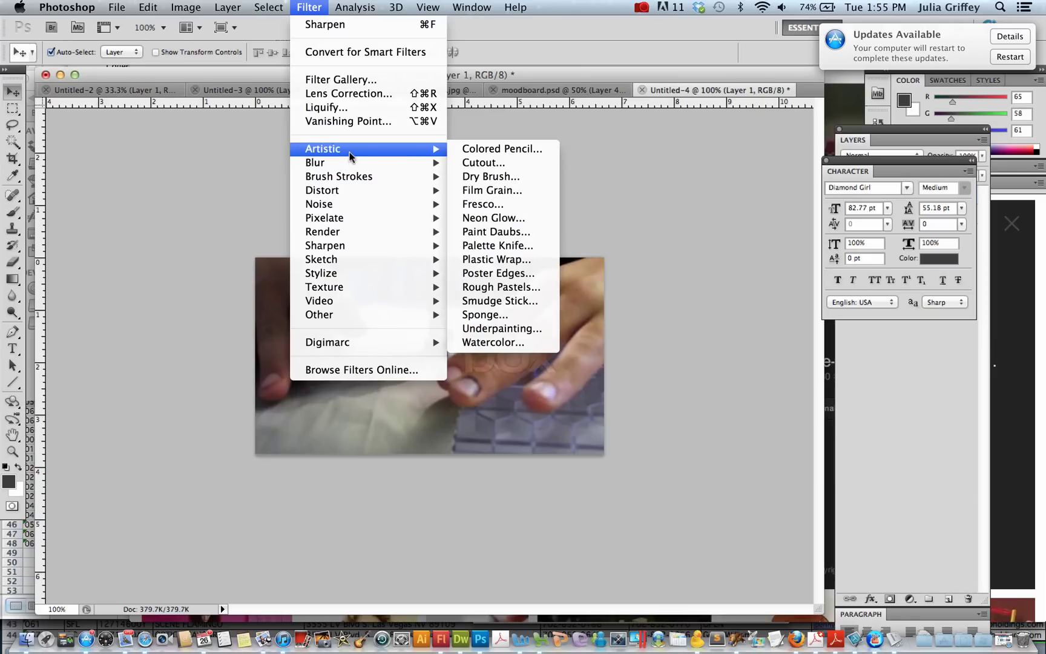
click(485, 149)
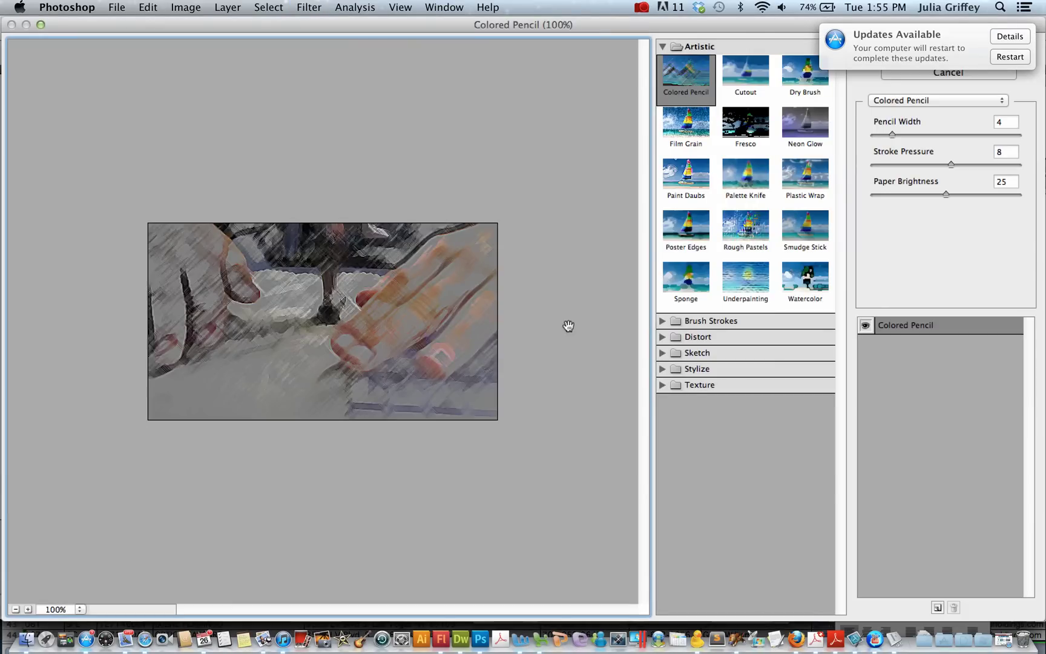
click(728, 64)
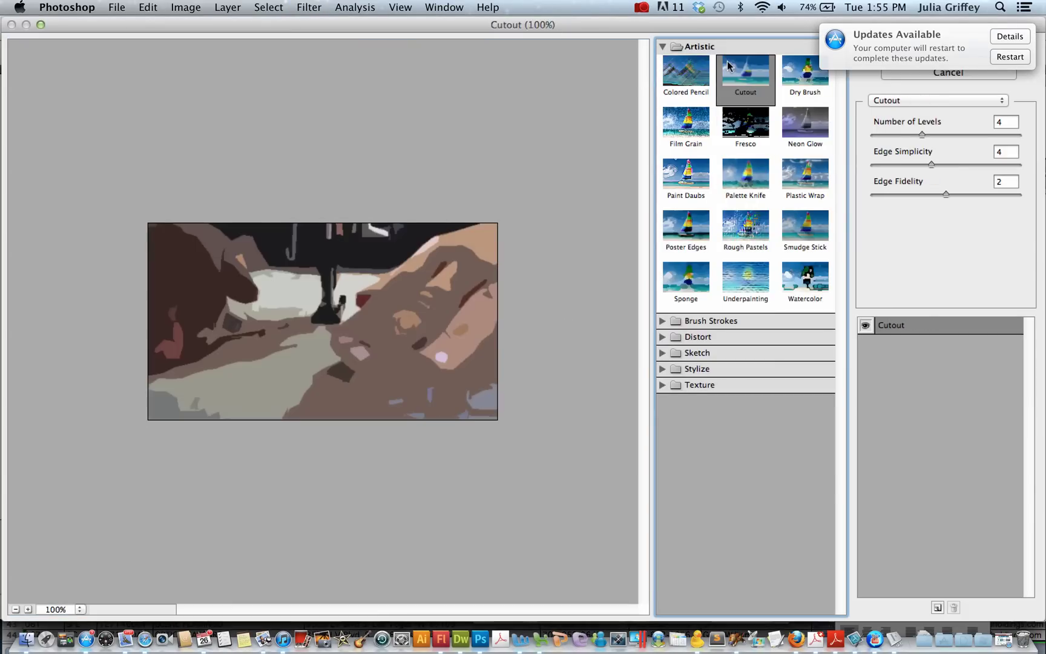
click(797, 82)
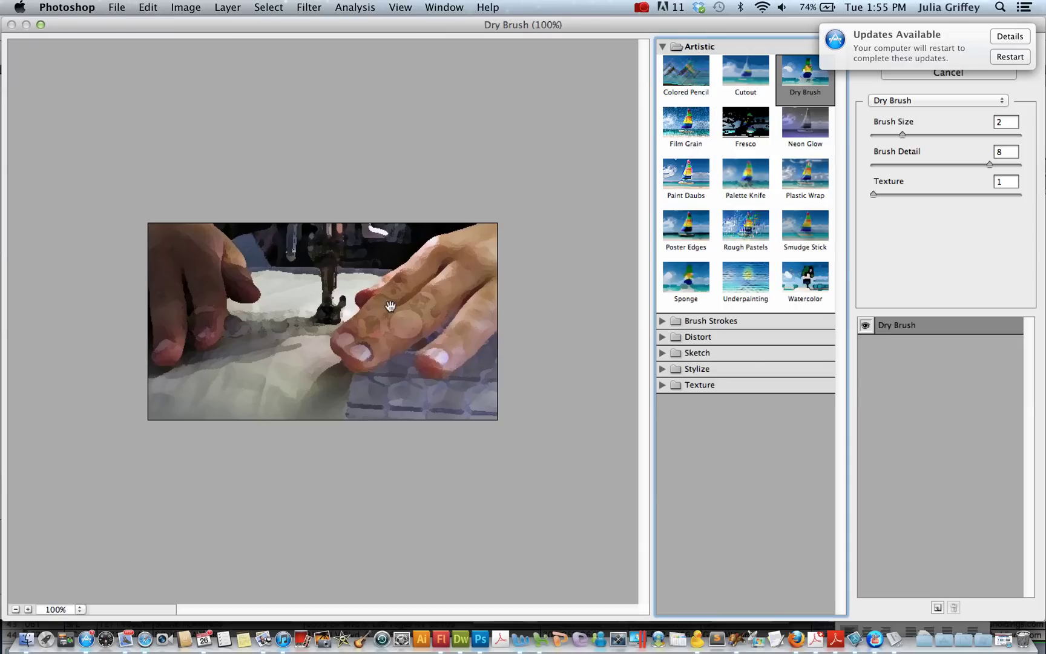
click(679, 190)
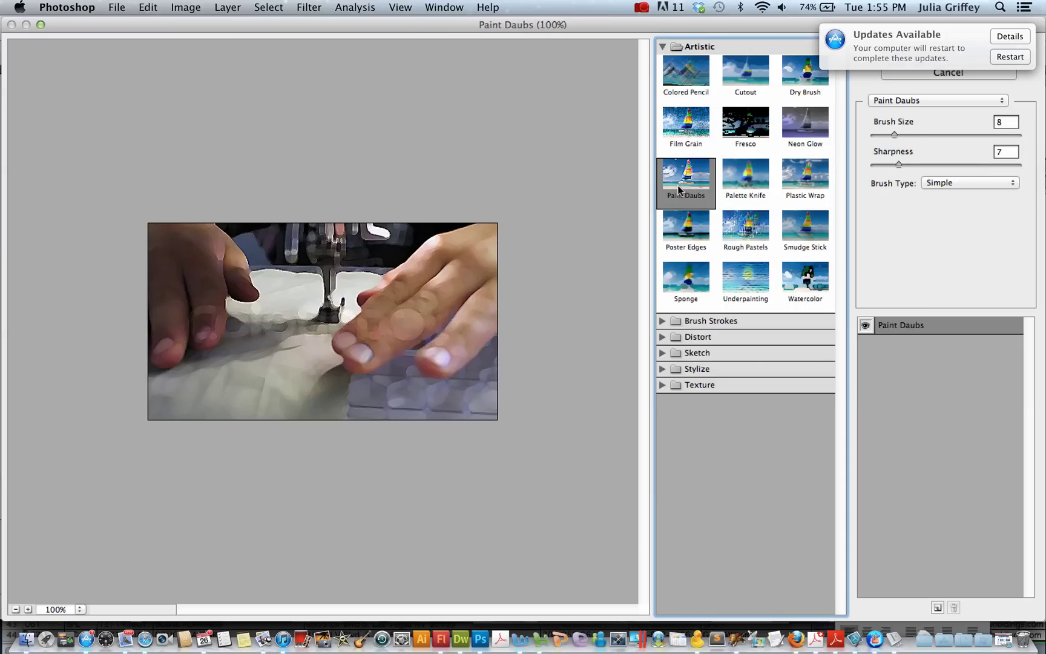
click(734, 186)
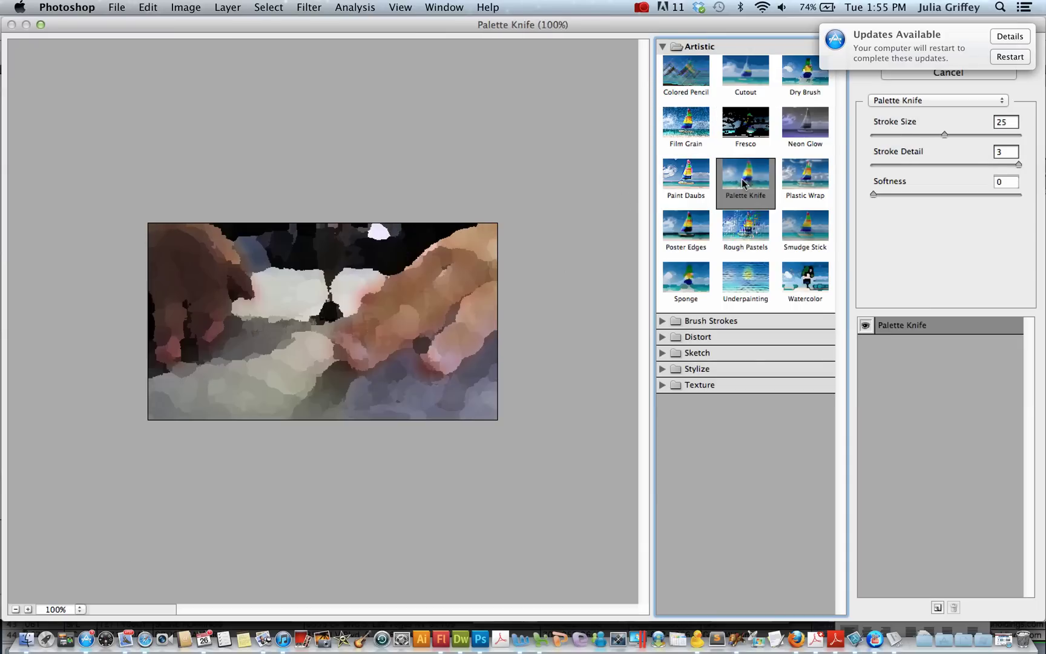
click(797, 189)
click(690, 242)
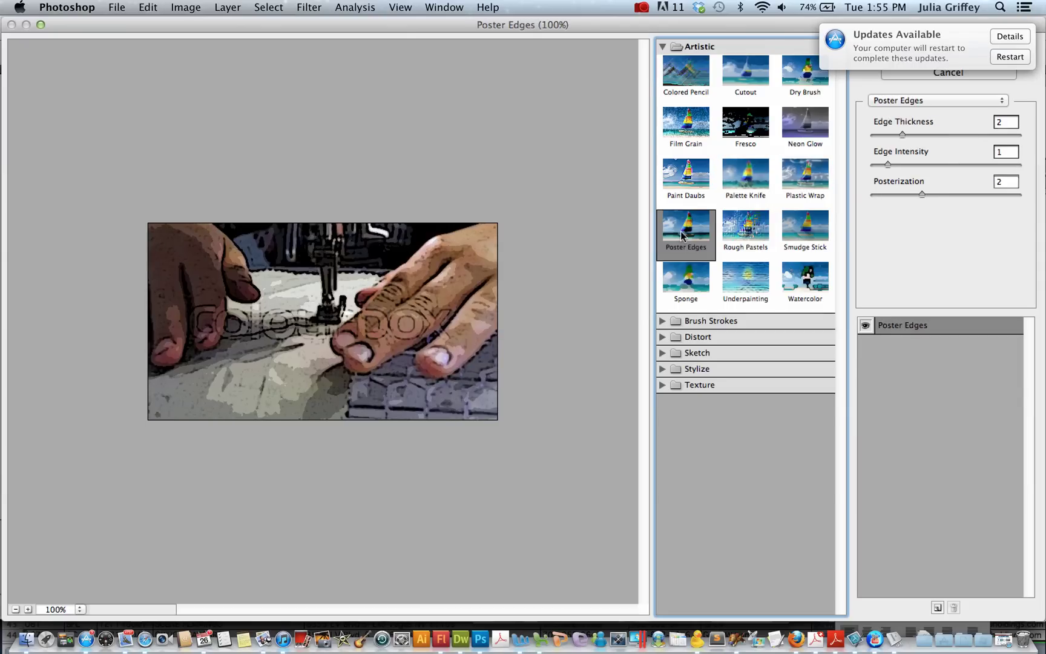
click(738, 241)
click(800, 232)
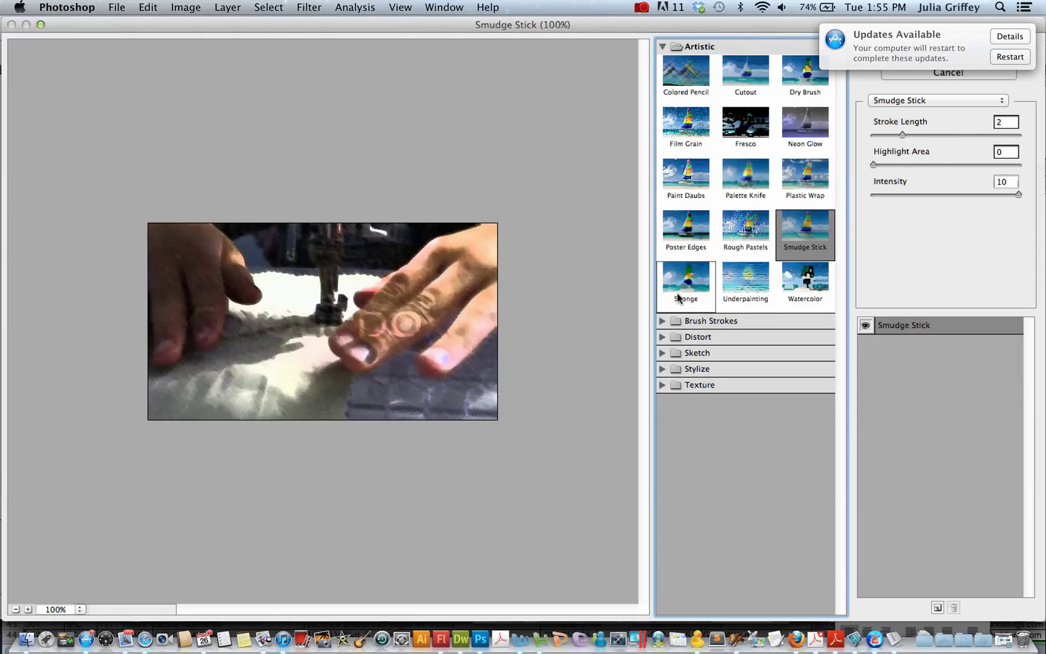
click(679, 297)
click(735, 291)
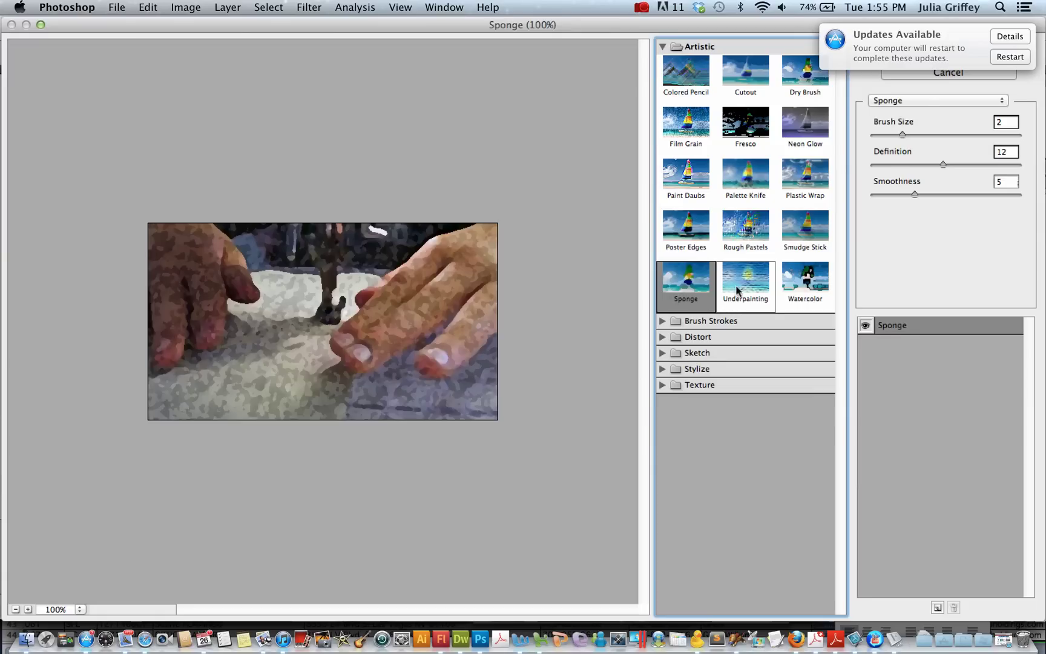
click(804, 282)
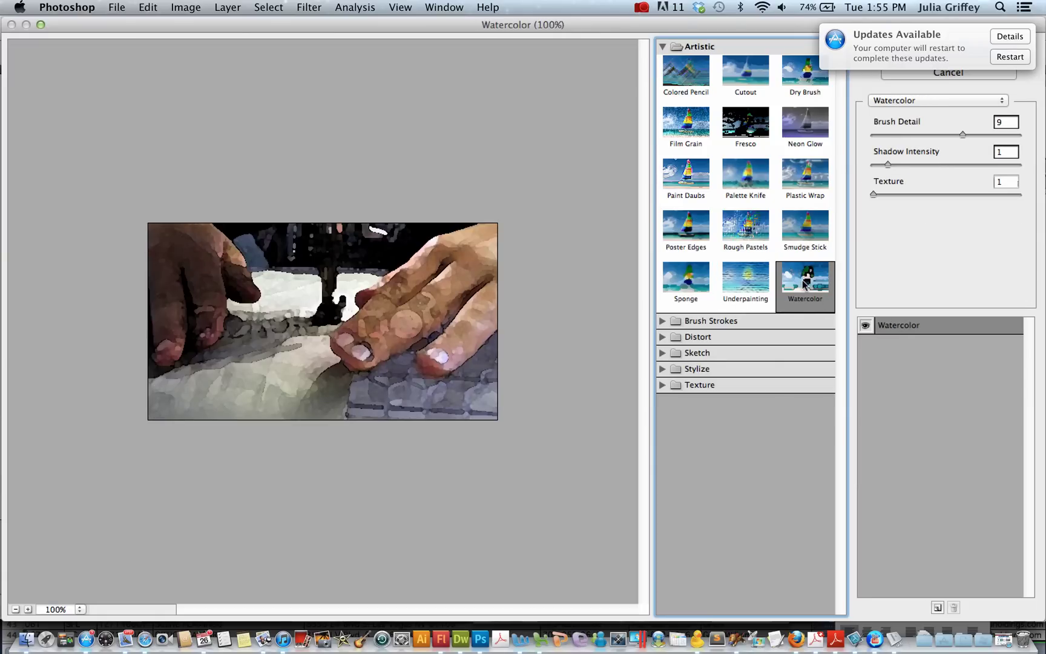
Step: Choose Dry Brush with brush size 2, detail 8 and texture 1
click(804, 74)
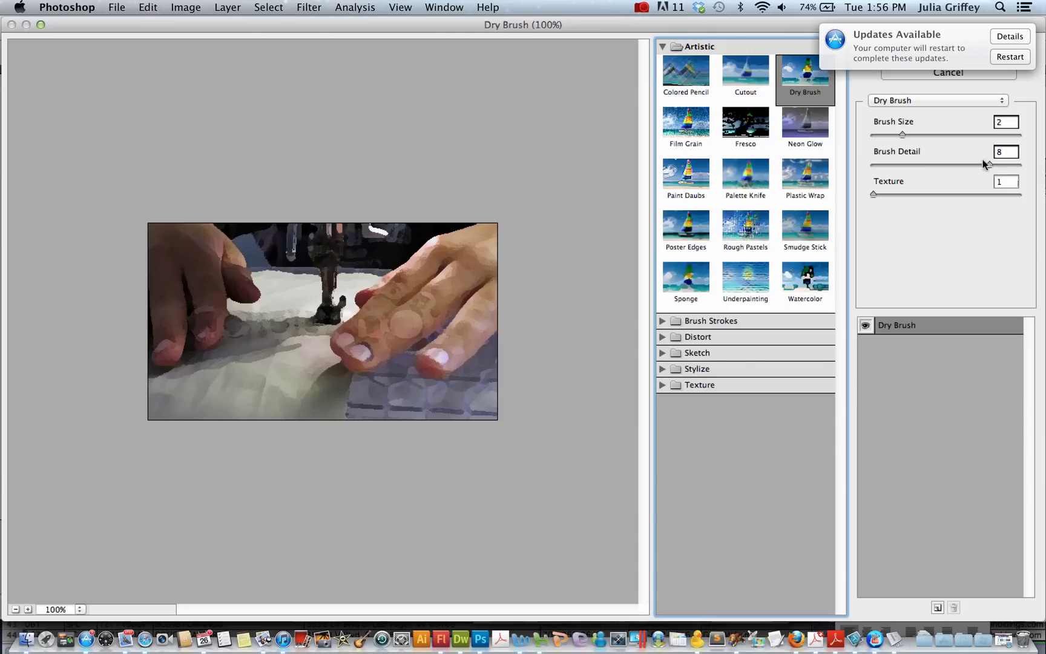
drag(991, 162, 969, 166)
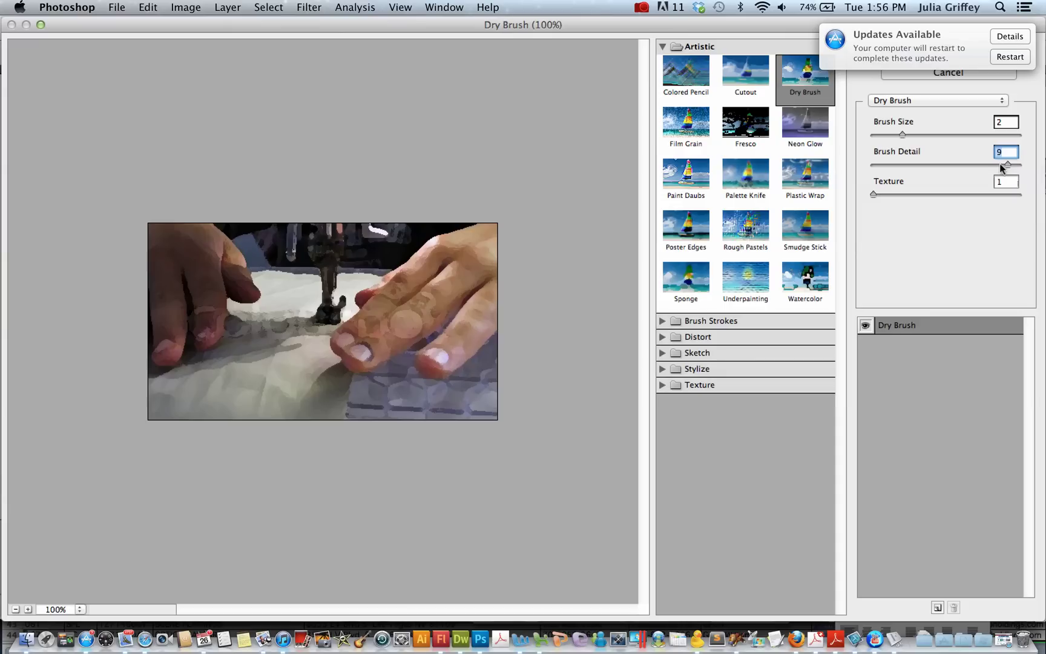
drag(873, 194, 885, 195)
click(929, 52)
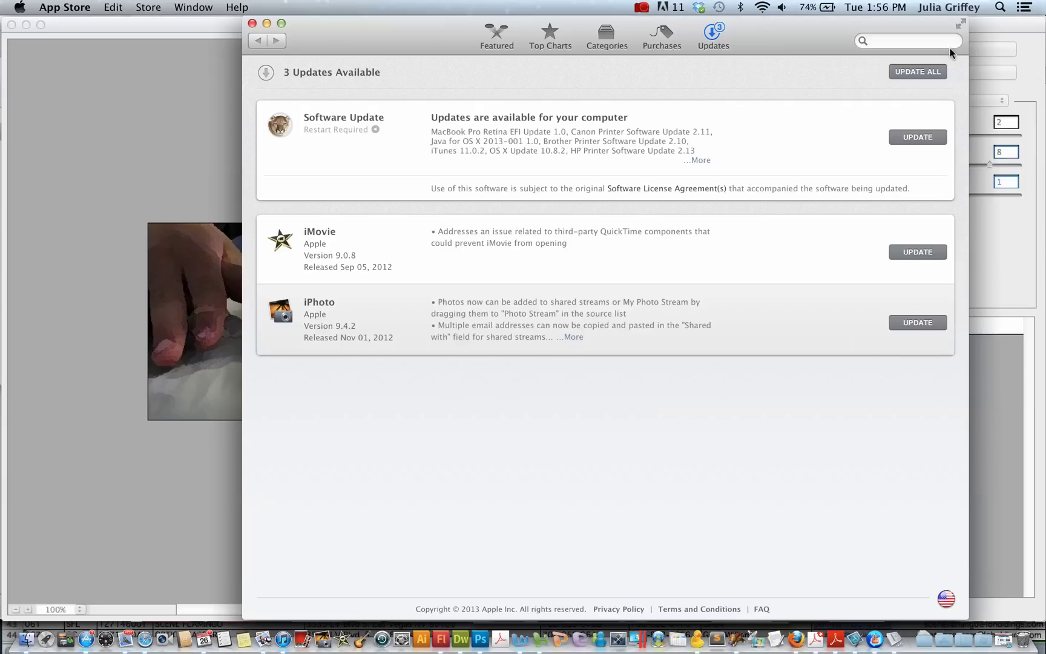
click(1012, 58)
Step: Apply Dry Brush to the sewing photo, then copy it into moodboard.psd
click(1010, 54)
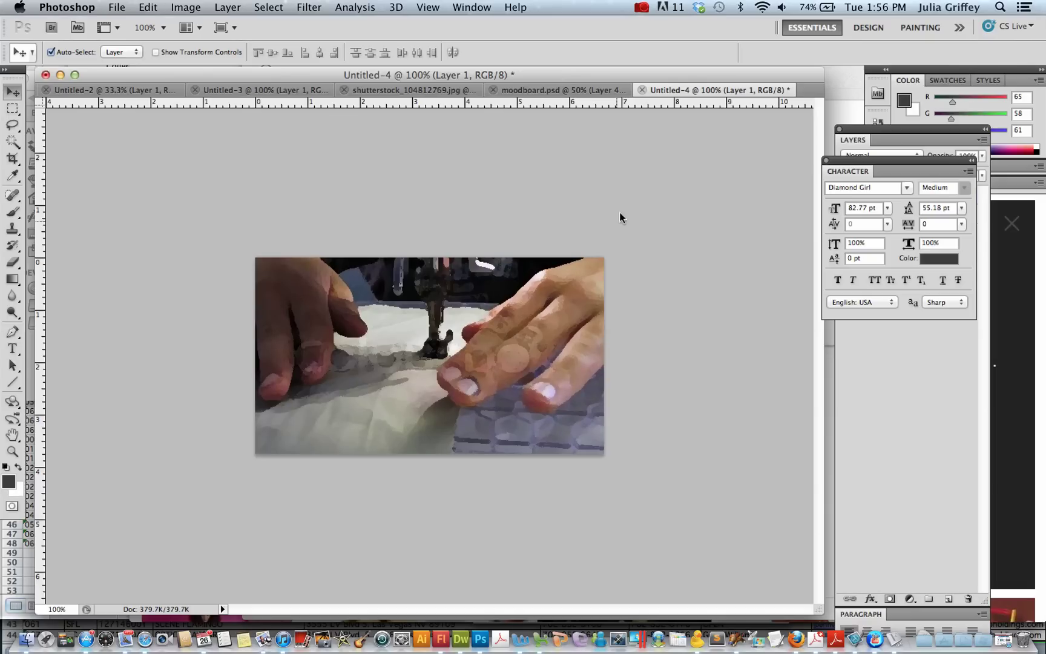
key(super+a)
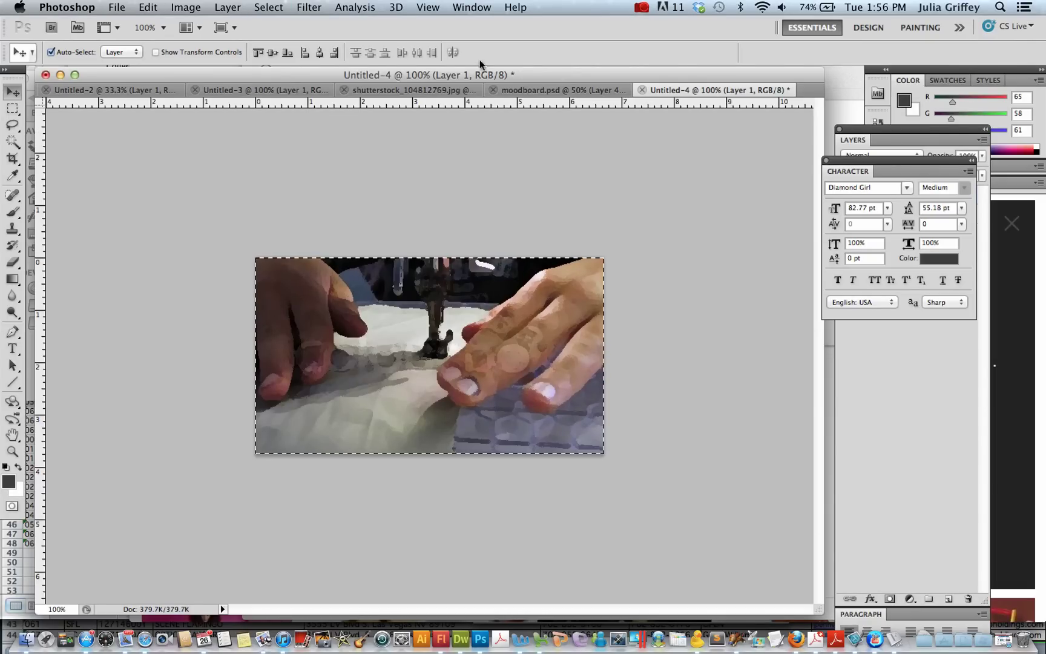
click(529, 91)
key(super+v)
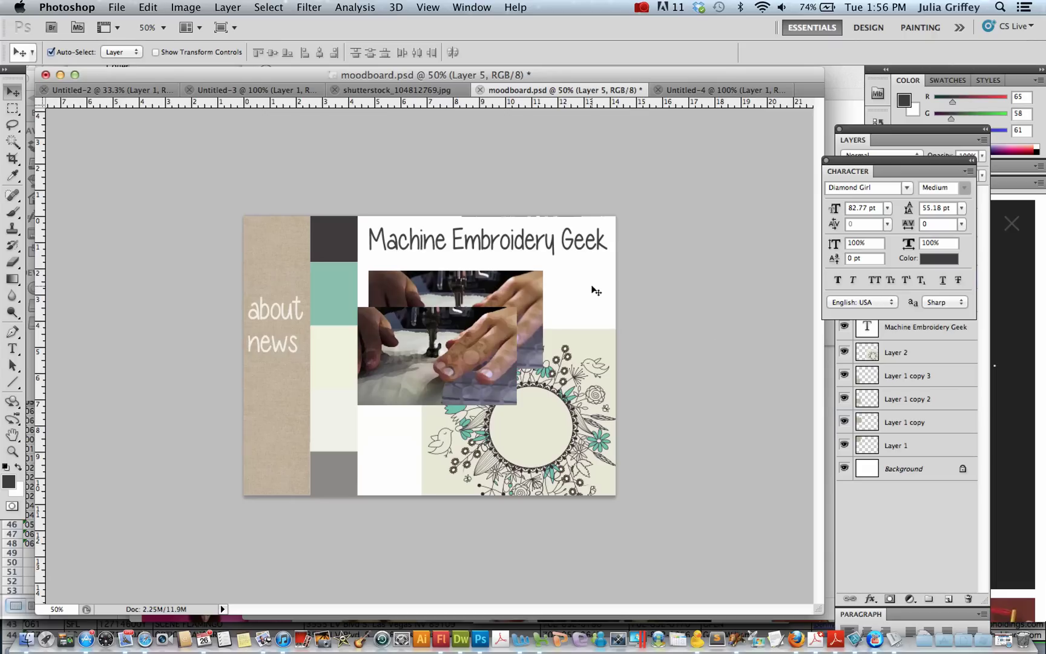
Step: Hide the old Layer 4 photo and position the filtered Layer 5 below the title
mouse_move(478, 354)
mouse_down()
mouse_move(498, 345)
mouse_move(463, 360)
mouse_up()
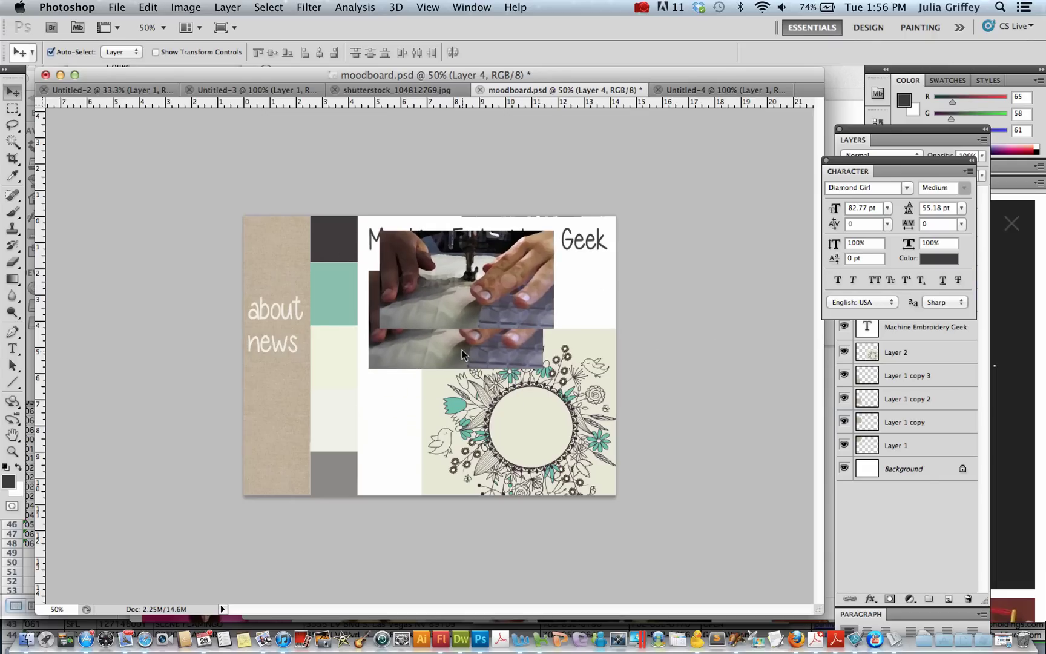
click(926, 547)
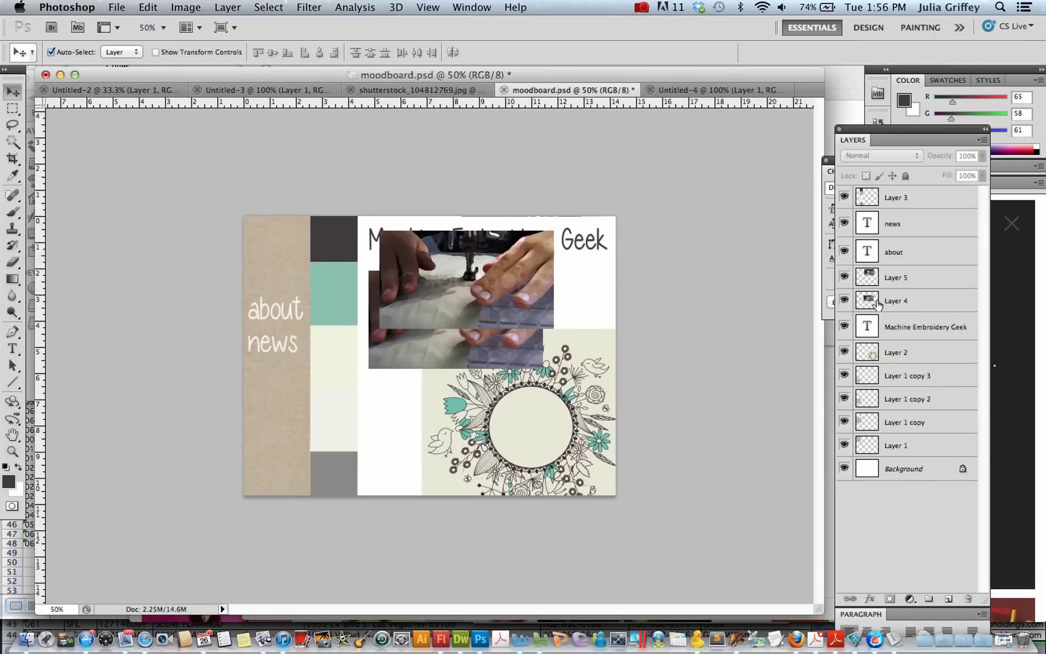
click(843, 300)
drag(520, 304, 433, 351)
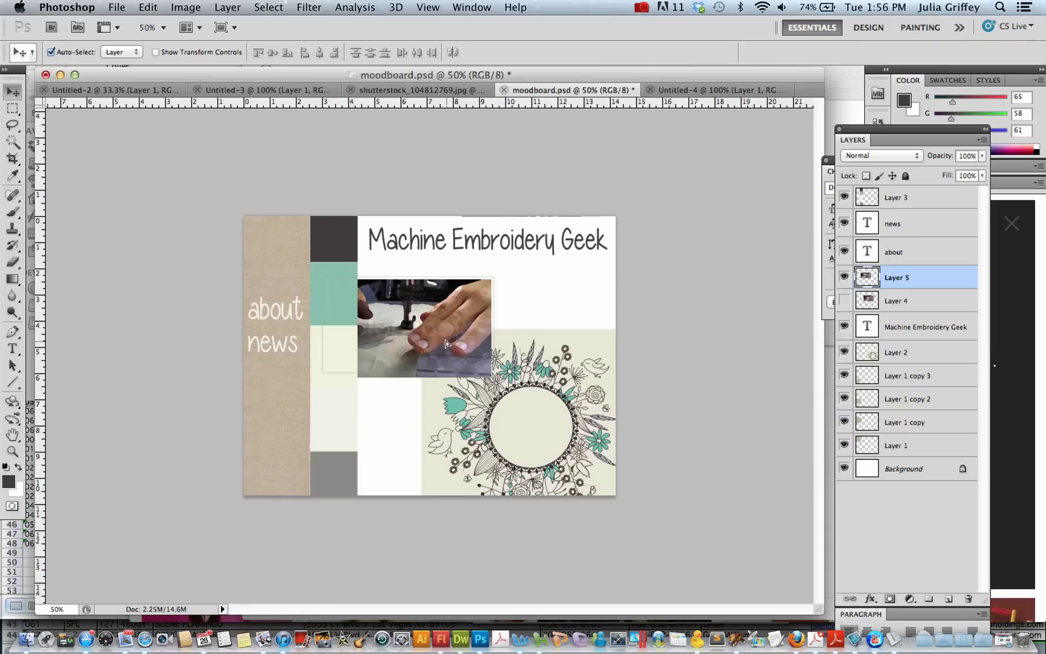
Step: Nudge the floral circle (Layer 2) right and down toward the board's lower-right edge
click(522, 409)
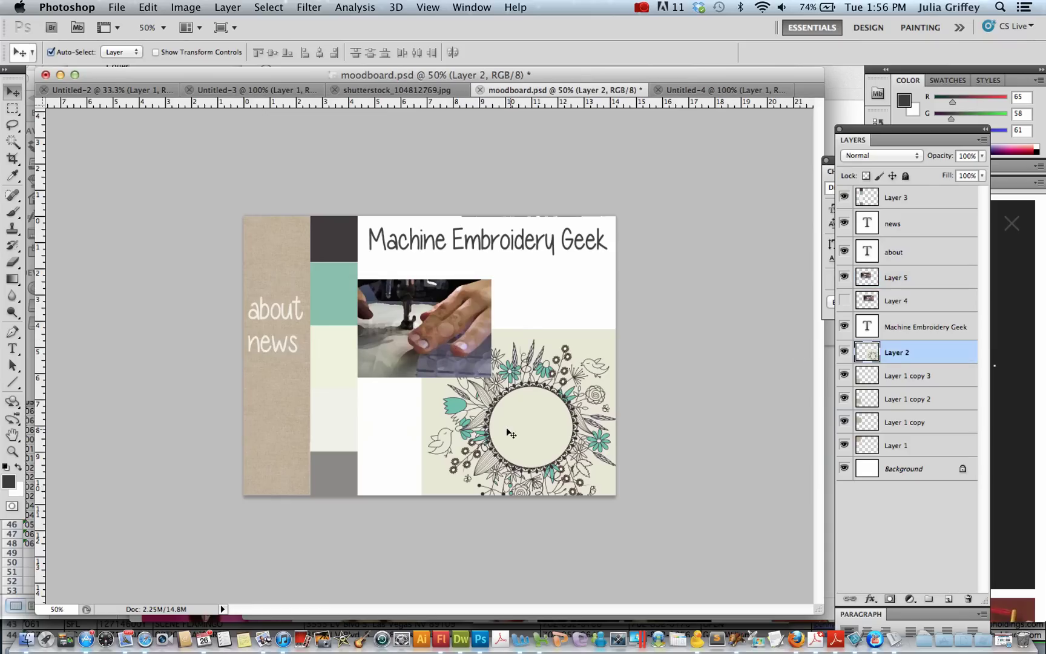
drag(506, 440, 521, 448)
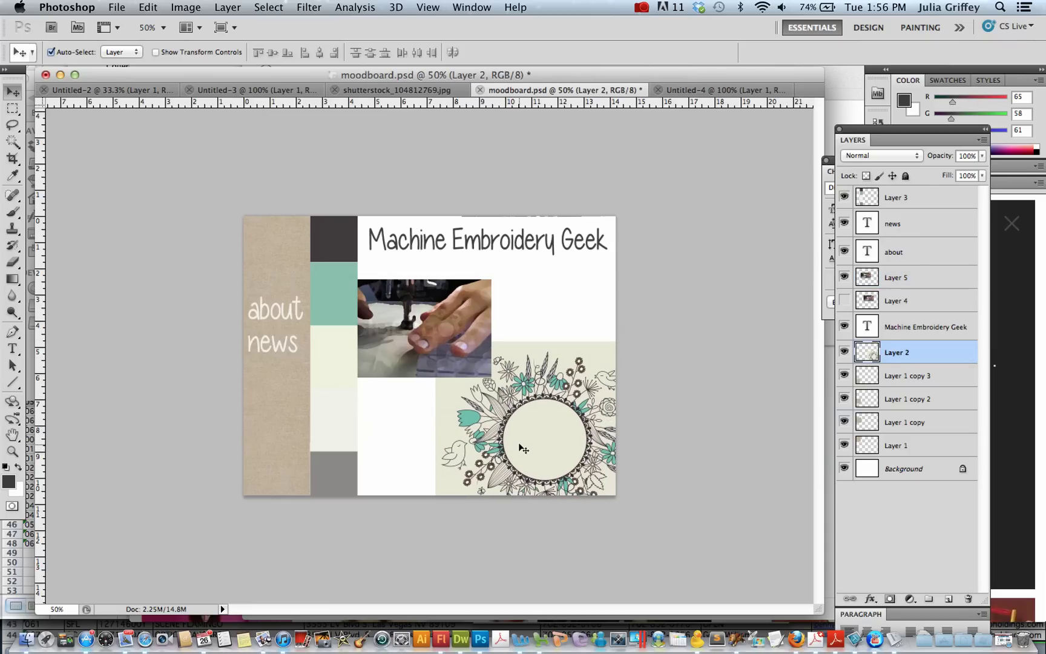